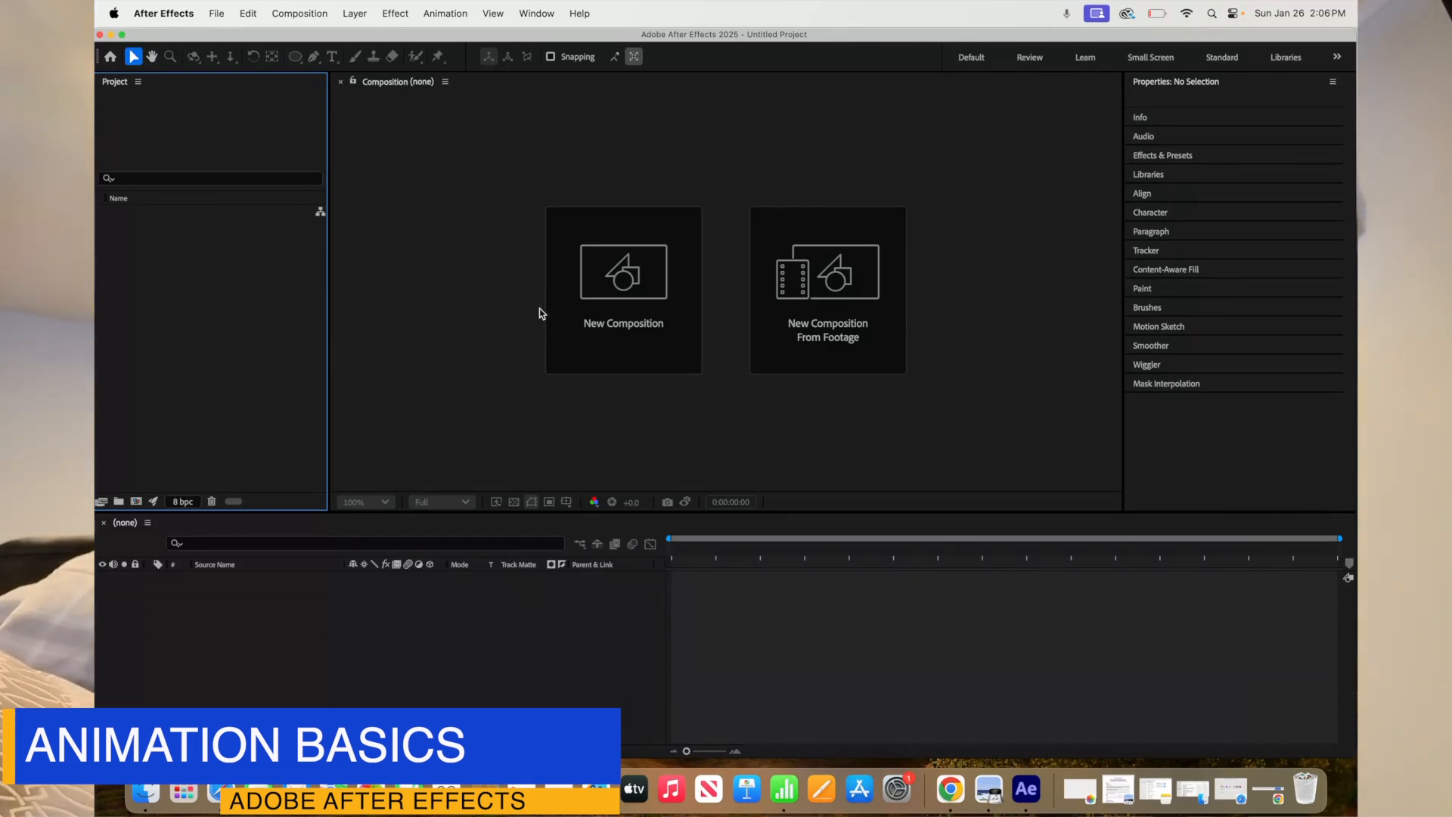
Step: Create a new 1920 x 1080 px composition at 30 frames per second with a duration of 0:00:25:00
{"action": "left_click", "coordinate": [633, 301]}
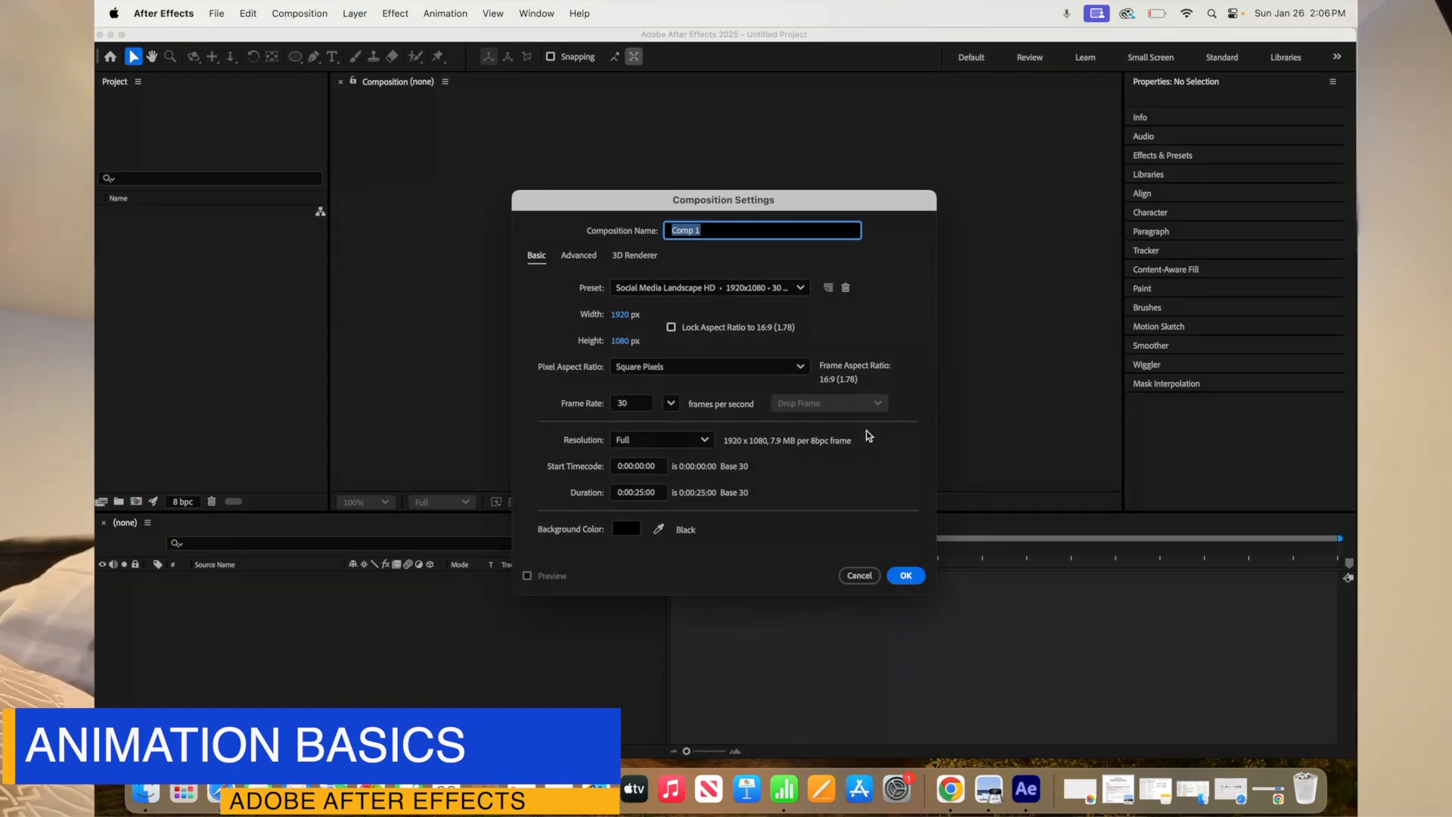
{"action": "left_click", "coordinate": [906, 577]}
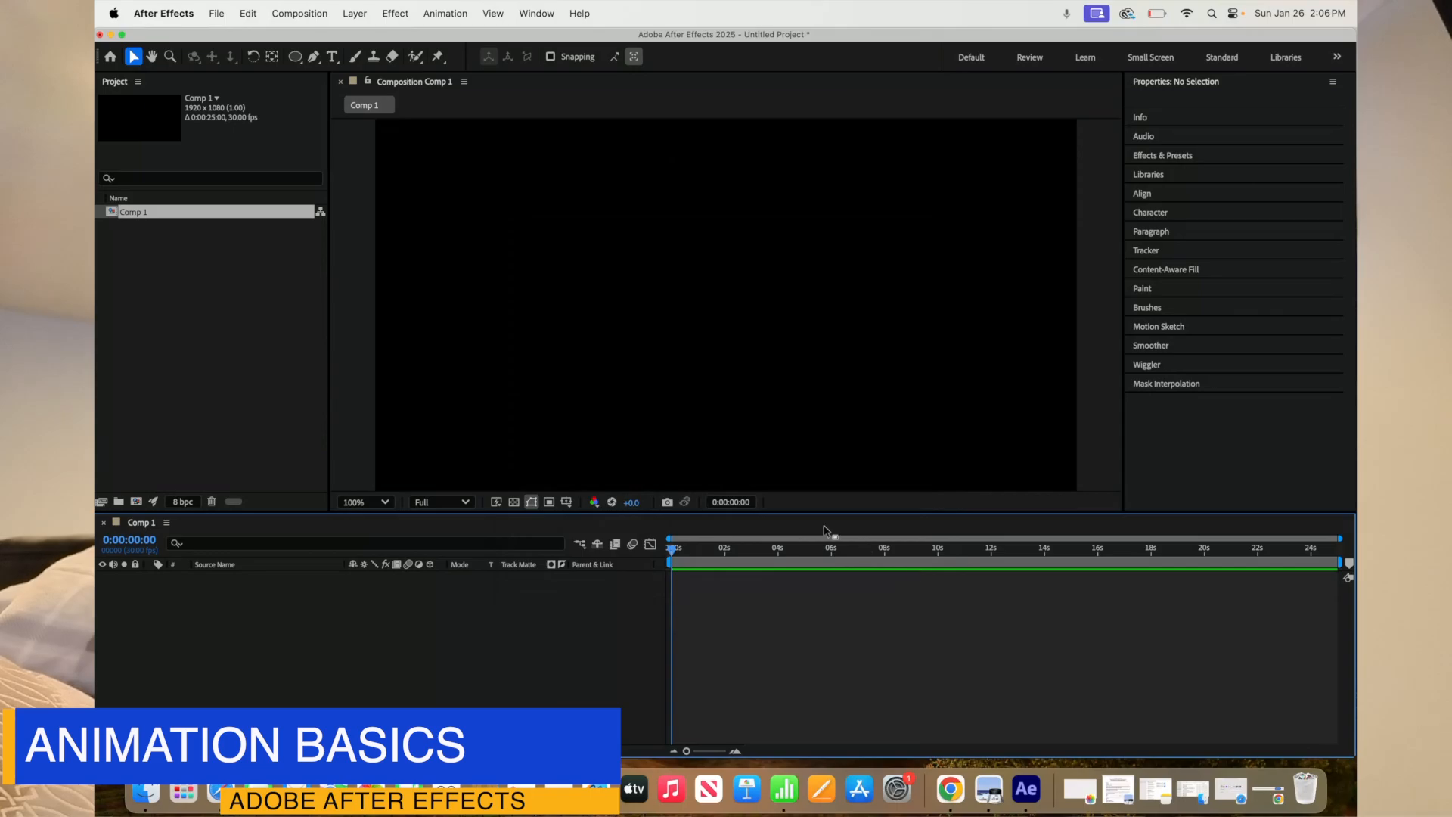
Step: Reset the All Panels workspace to its saved layout
{"action": "left_click", "coordinate": [534, 15]}
{"action": "mouse_move", "coordinate": [560, 43]}
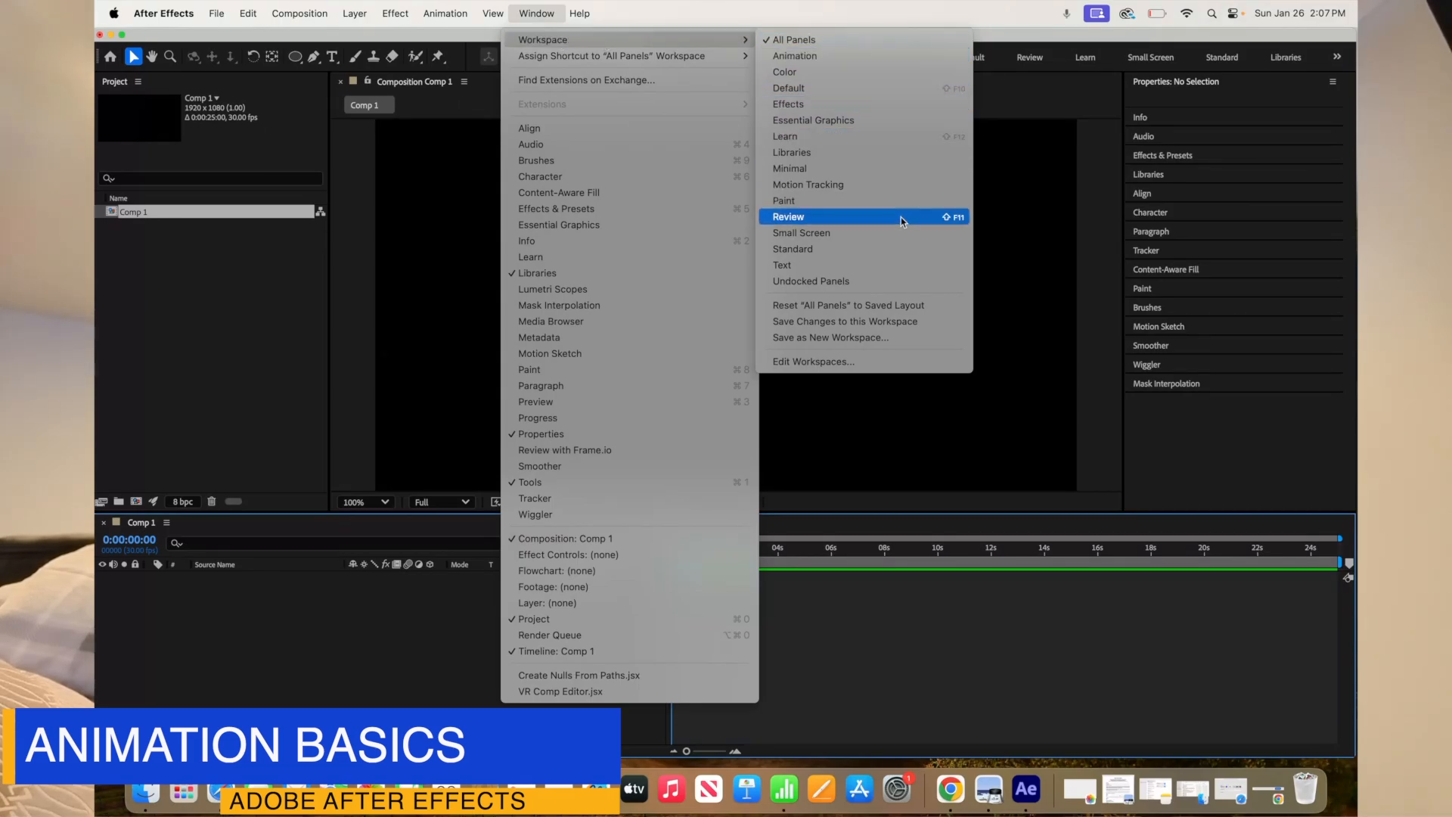
{"action": "left_click", "coordinate": [913, 310]}
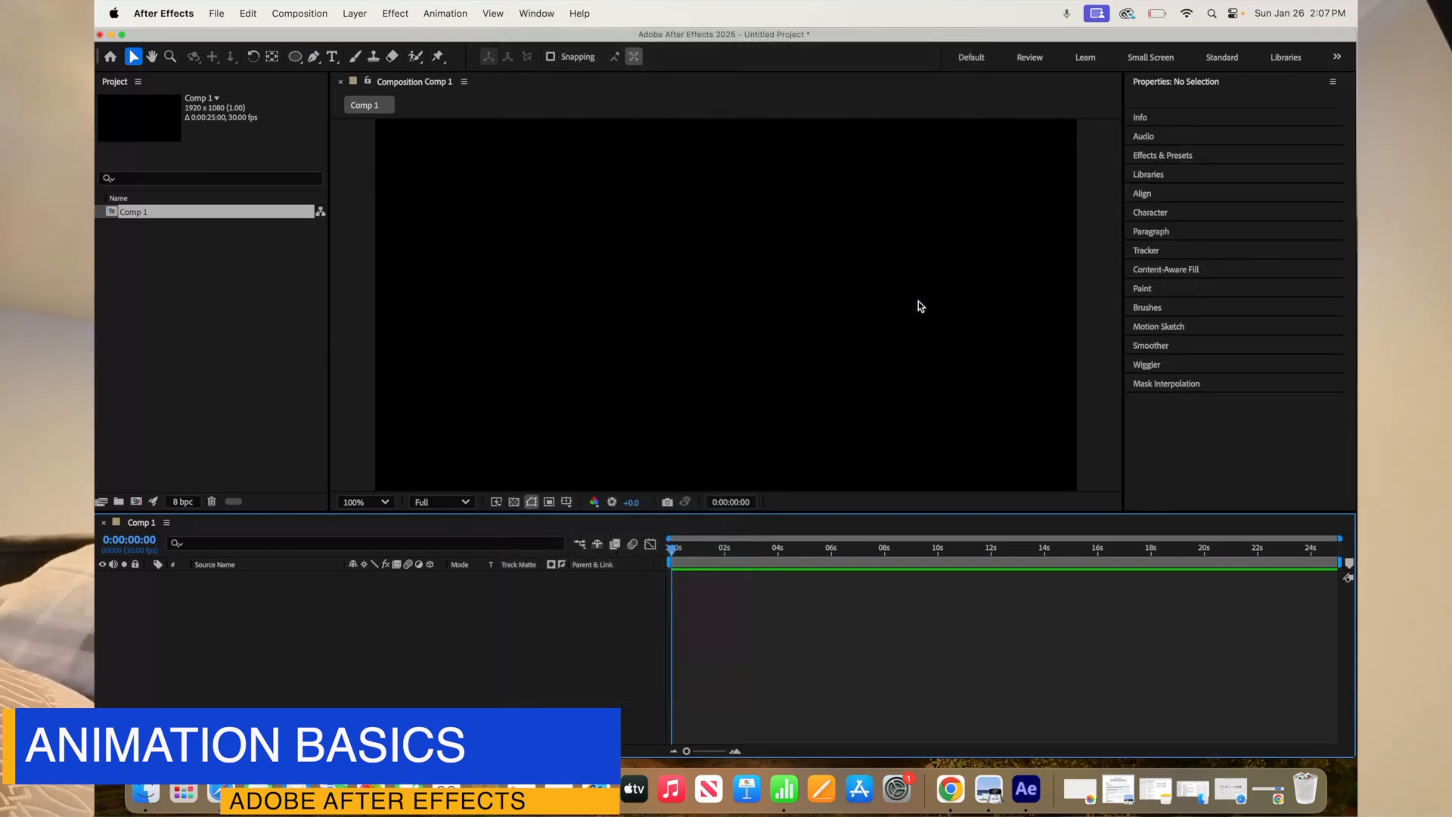
{"action": "left_click", "coordinate": [533, 14]}
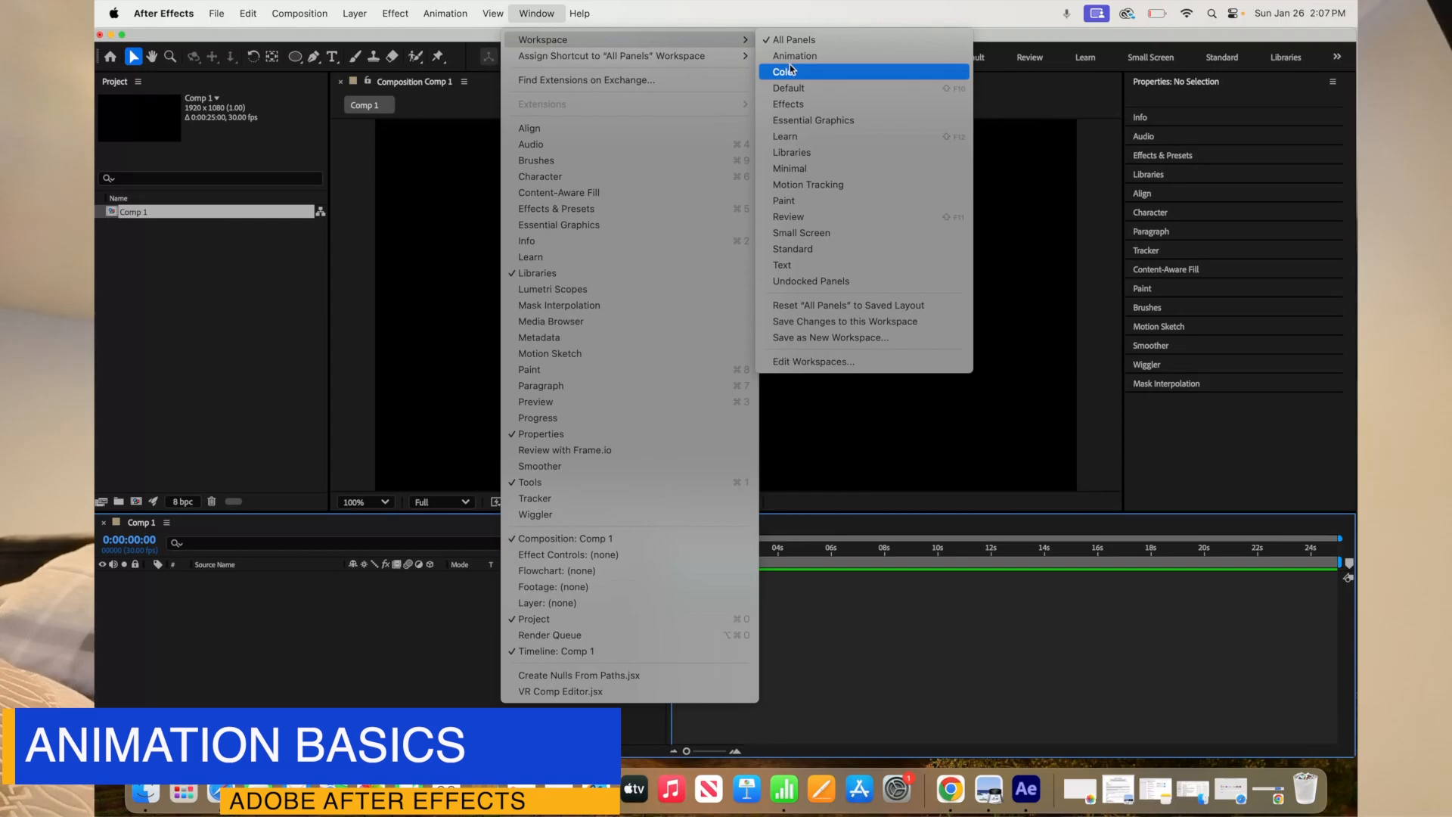
{"action": "left_click", "coordinate": [841, 307]}
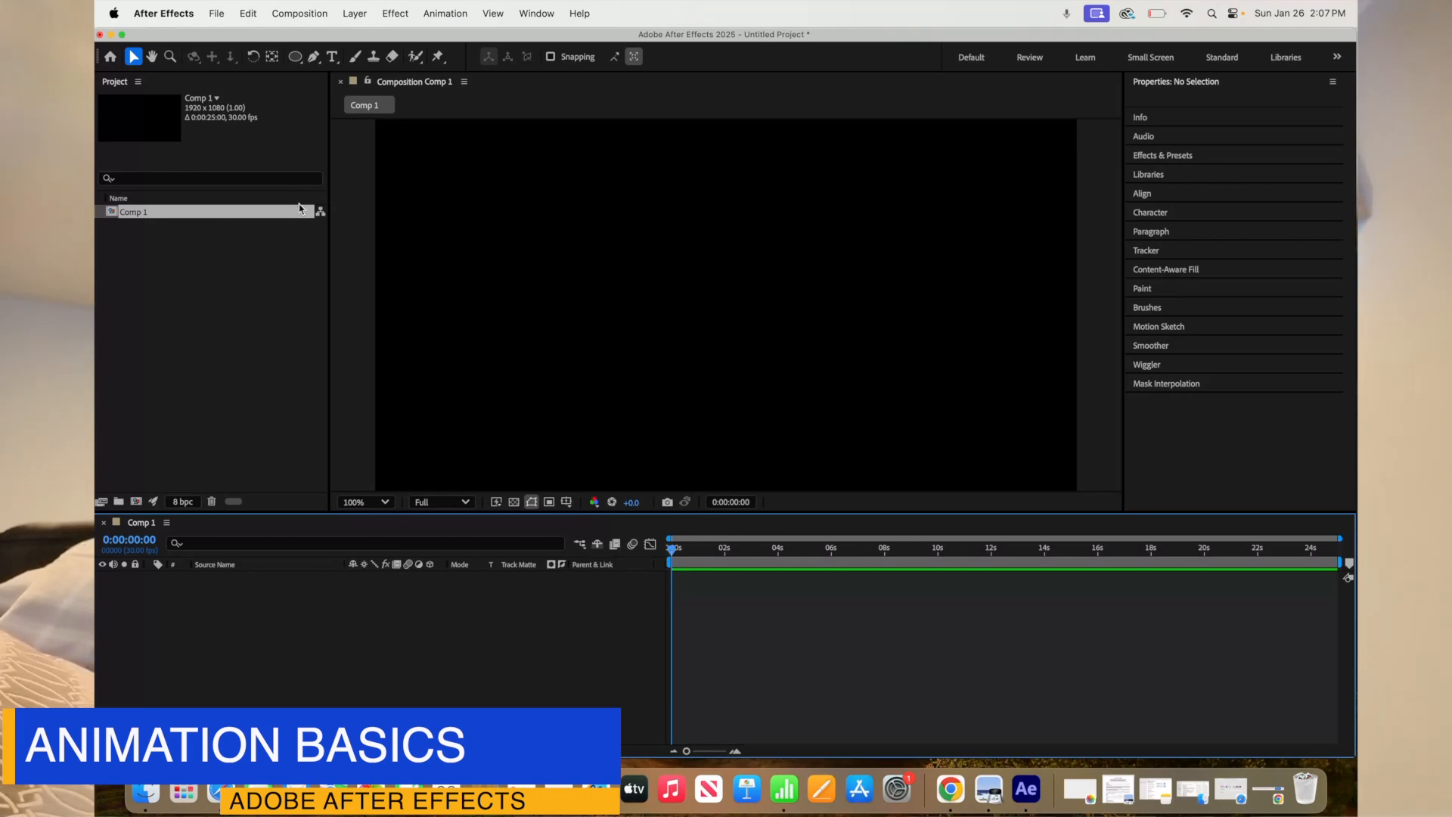
Step: Draw a yellow circle about 392 px across with the Ellipse tool, just left of the composition's centre
{"action": "left_click", "coordinate": [299, 60]}
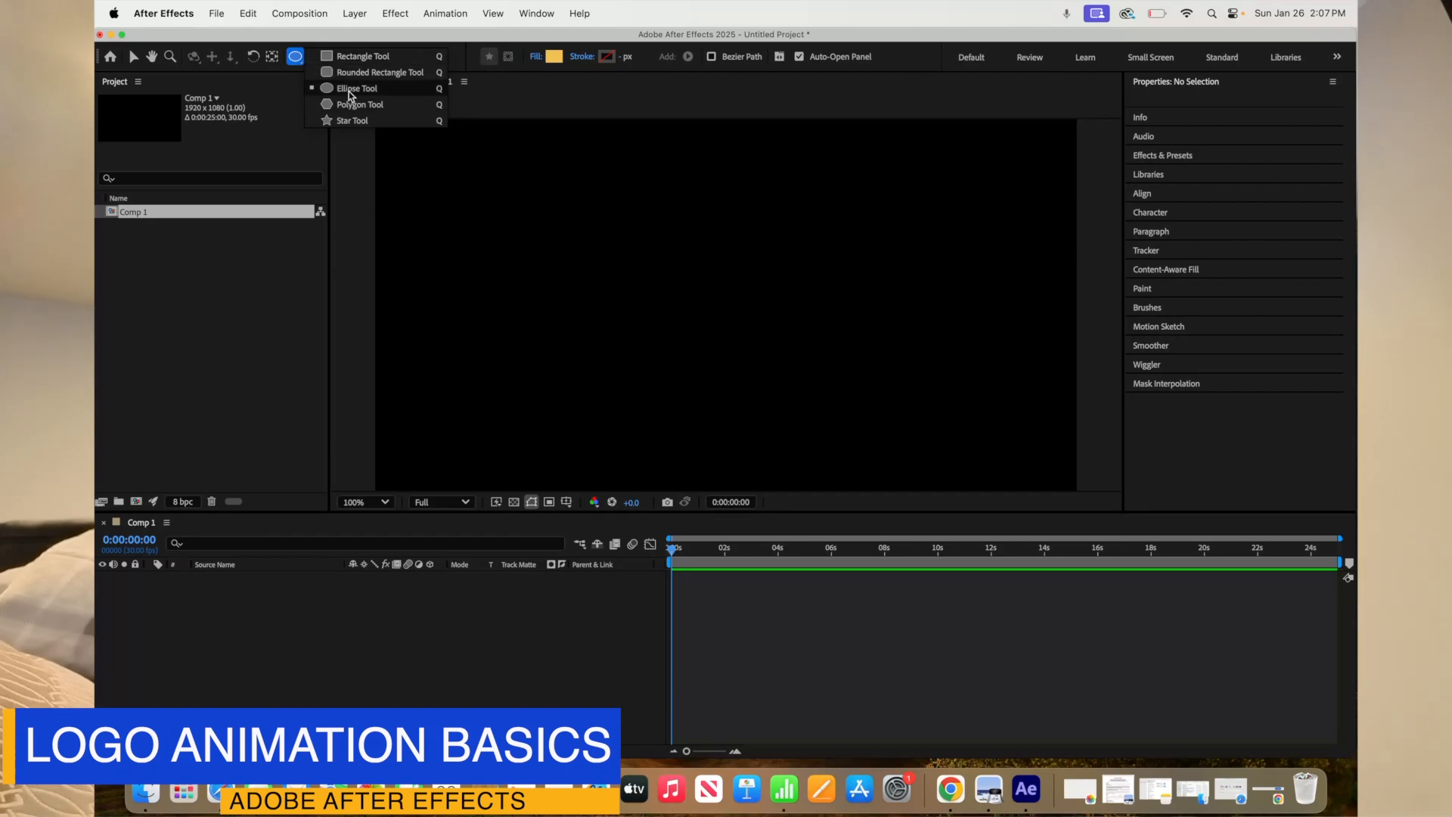
{"action": "left_click", "coordinate": [347, 89]}
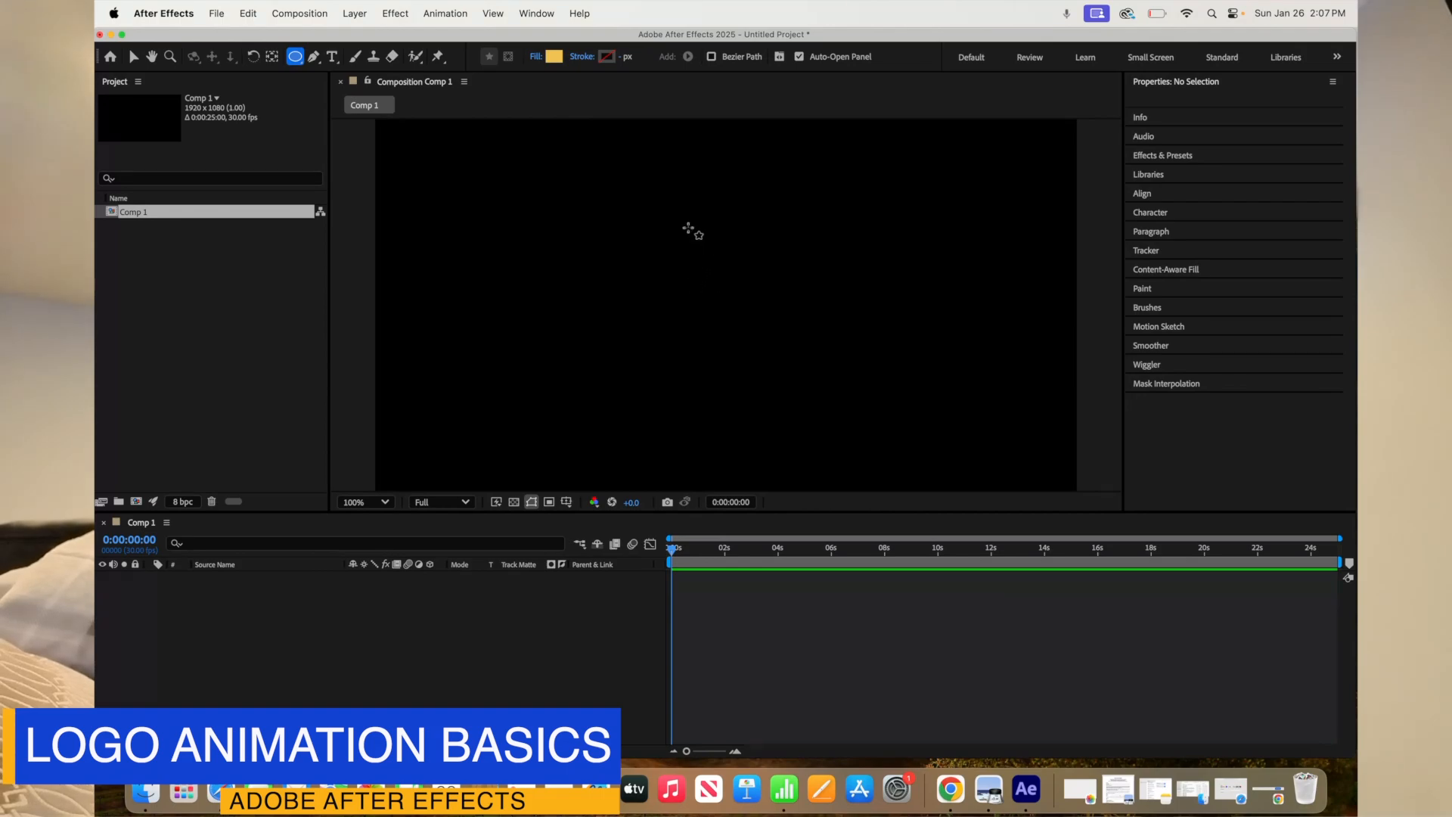
{"action": "left_click_drag", "start_coordinate": [703, 249], "coordinate": [628, 393]}
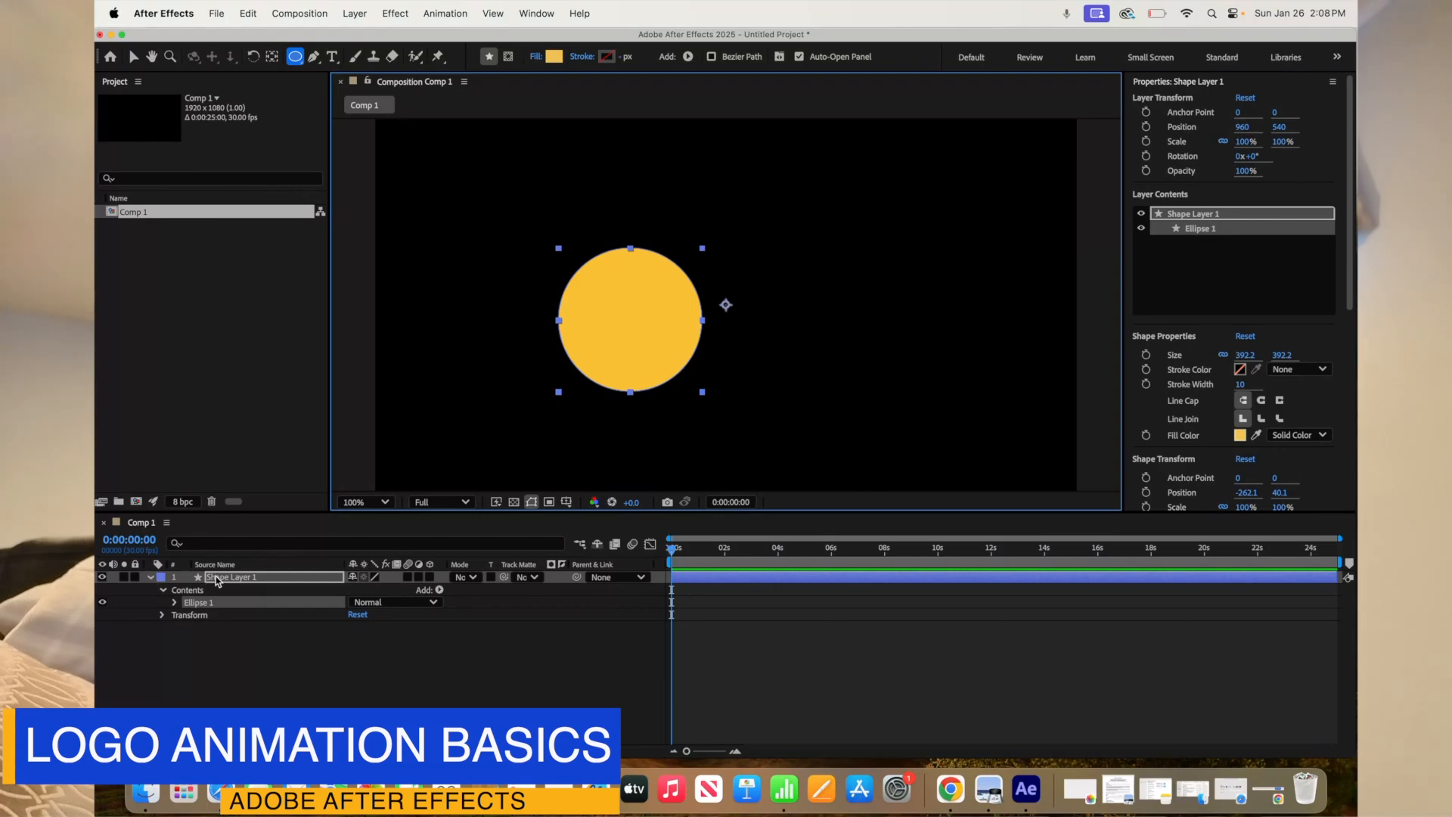
Step: Make the circle's shape layer a 3D layer and check the available 3D renderers, keeping Advanced 3D
{"action": "left_click", "coordinate": [430, 577]}
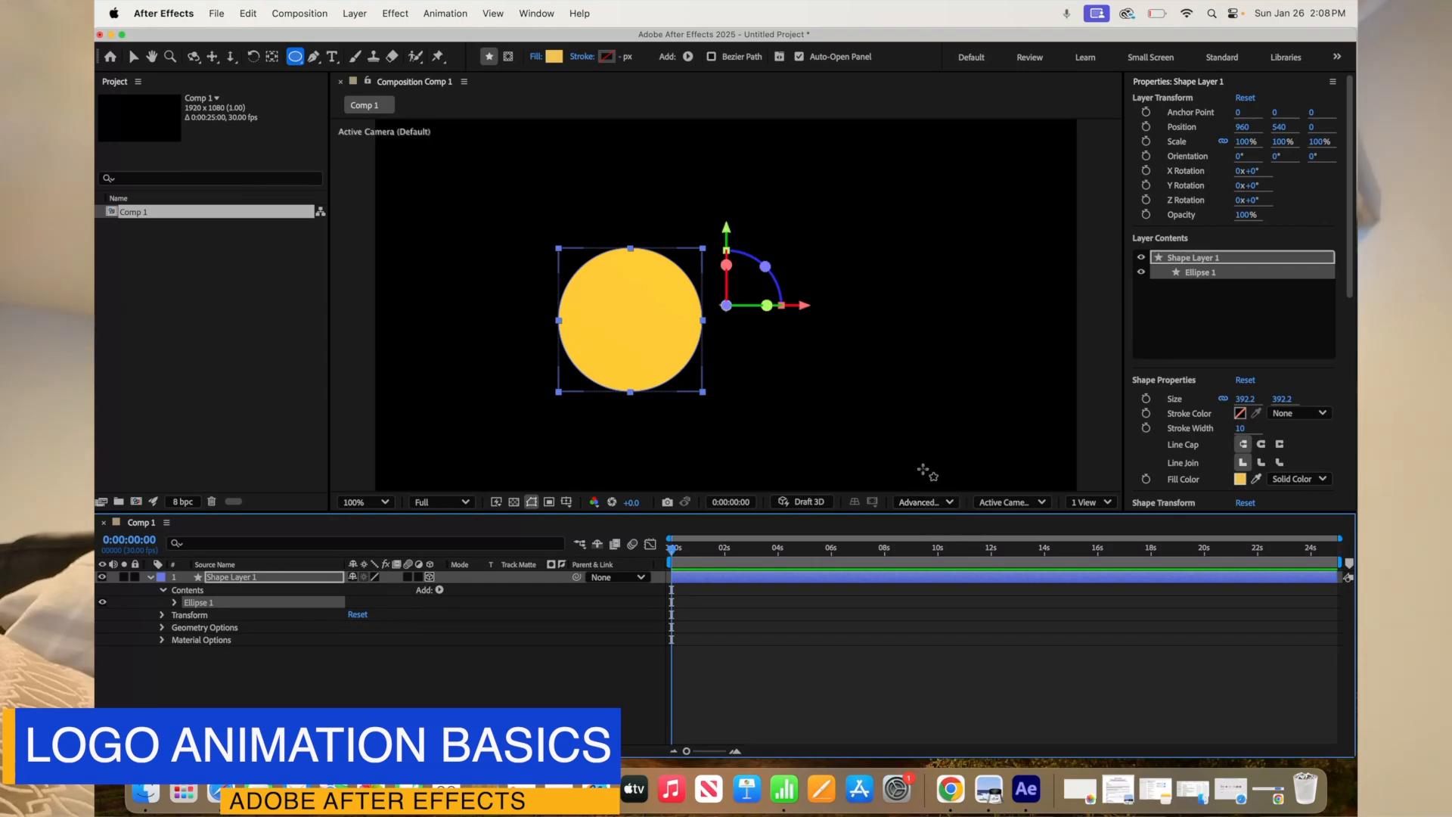
{"action": "left_click", "coordinate": [949, 504]}
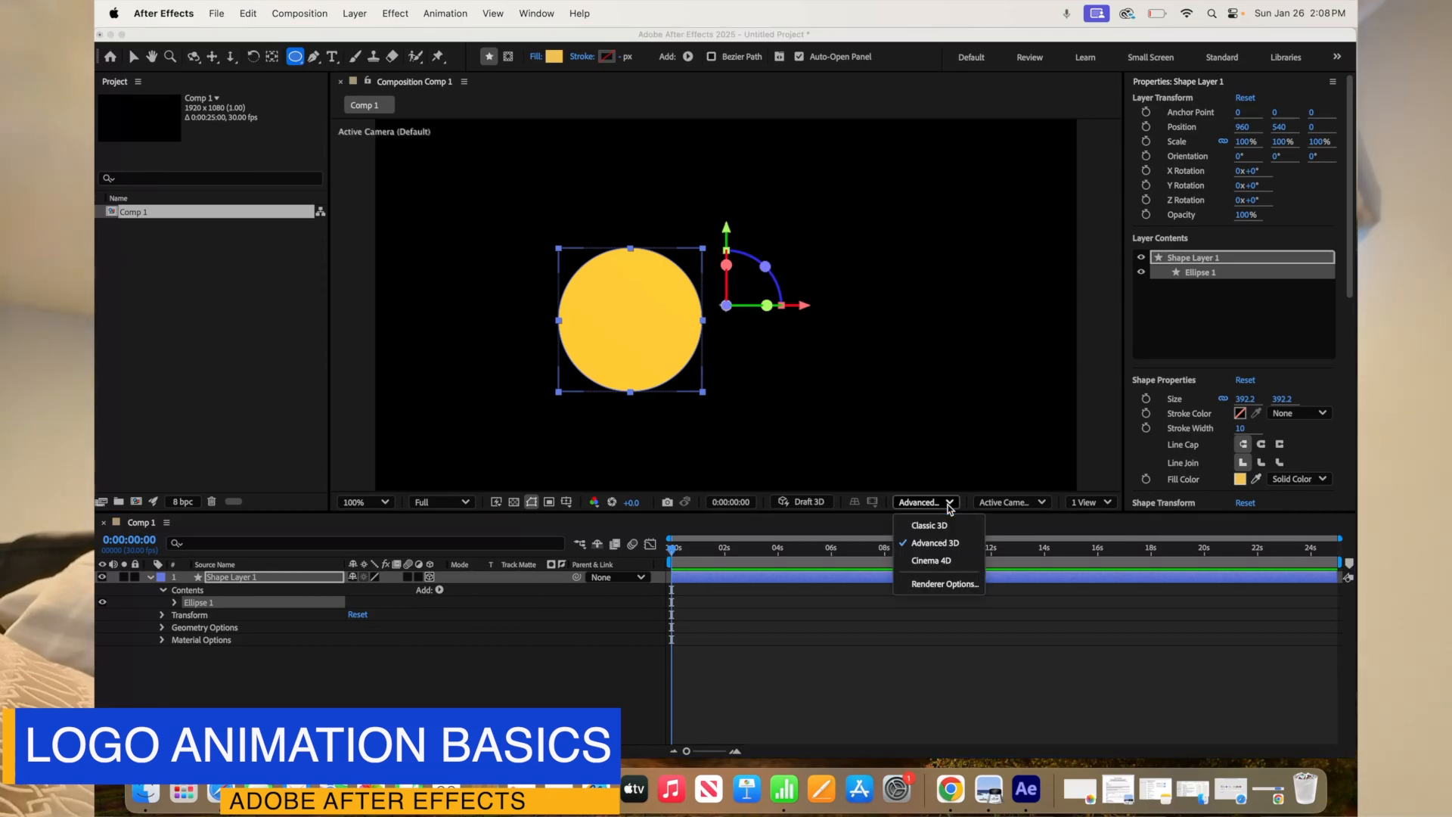
{"action": "left_click", "coordinate": [950, 505]}
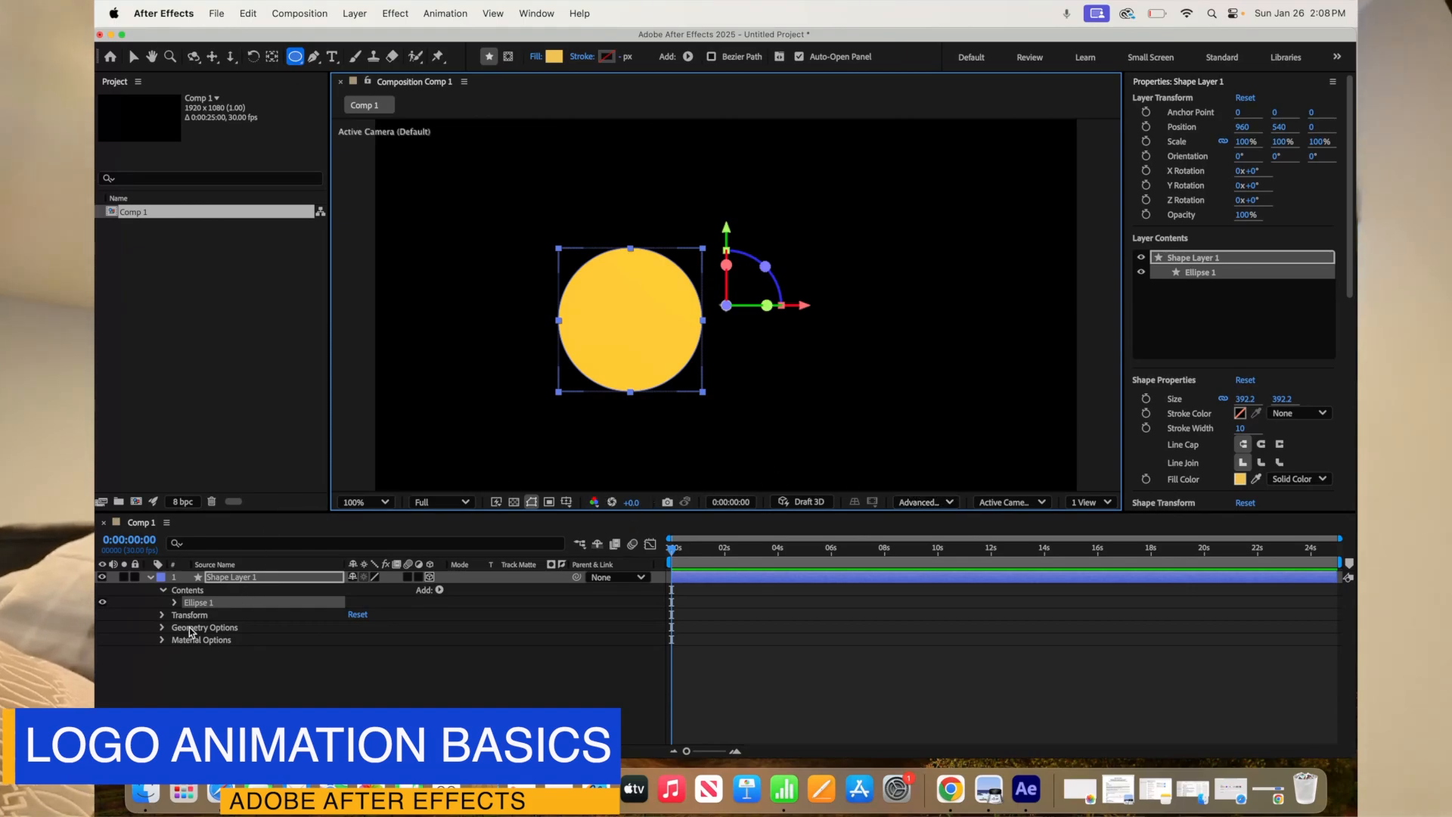
{"action": "left_click", "coordinate": [376, 651]}
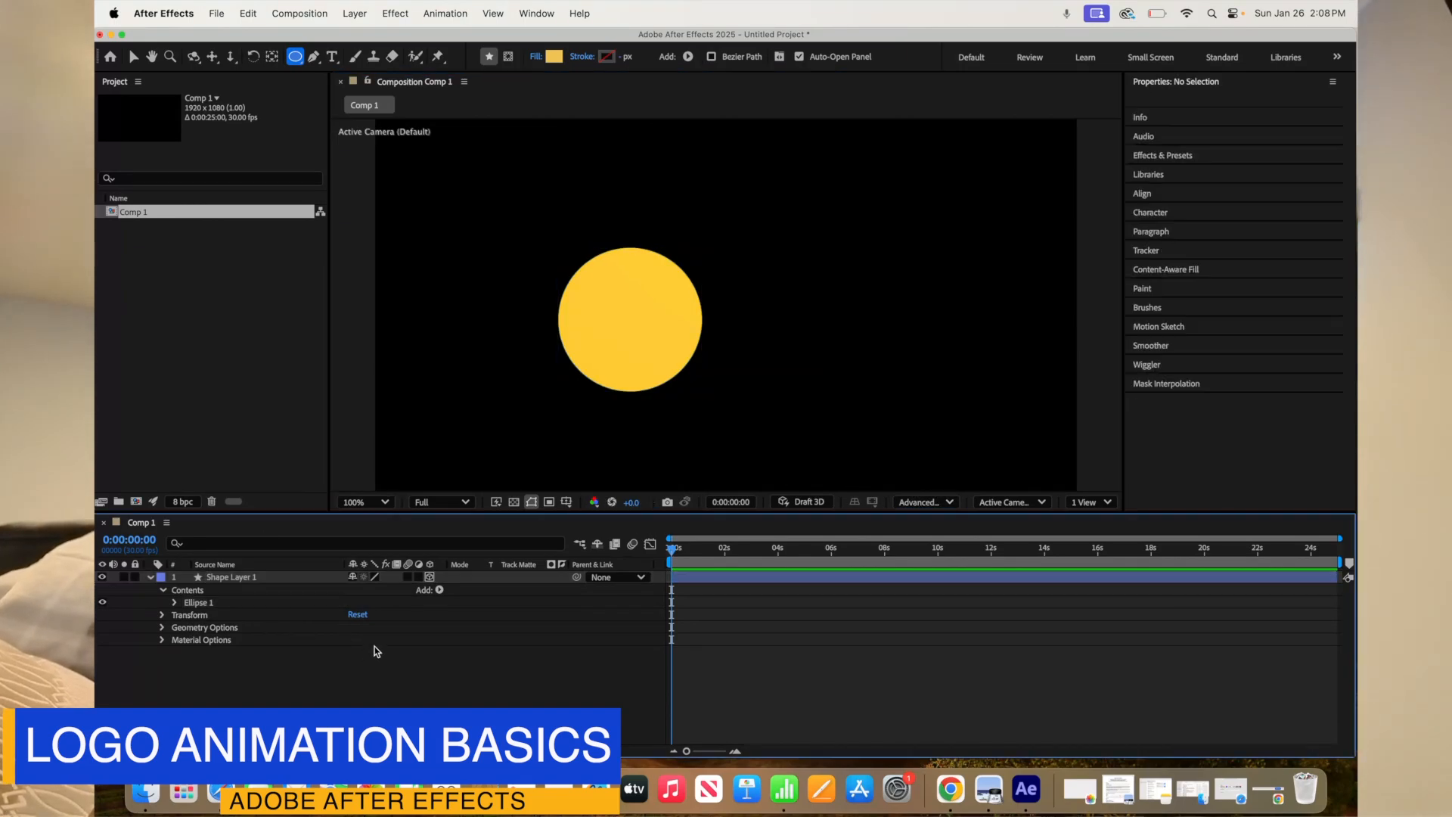
Step: In the circle layer's geometry options, set the extrusion depth to 20 and the bevel depth to 10
{"action": "left_click", "coordinate": [162, 628]}
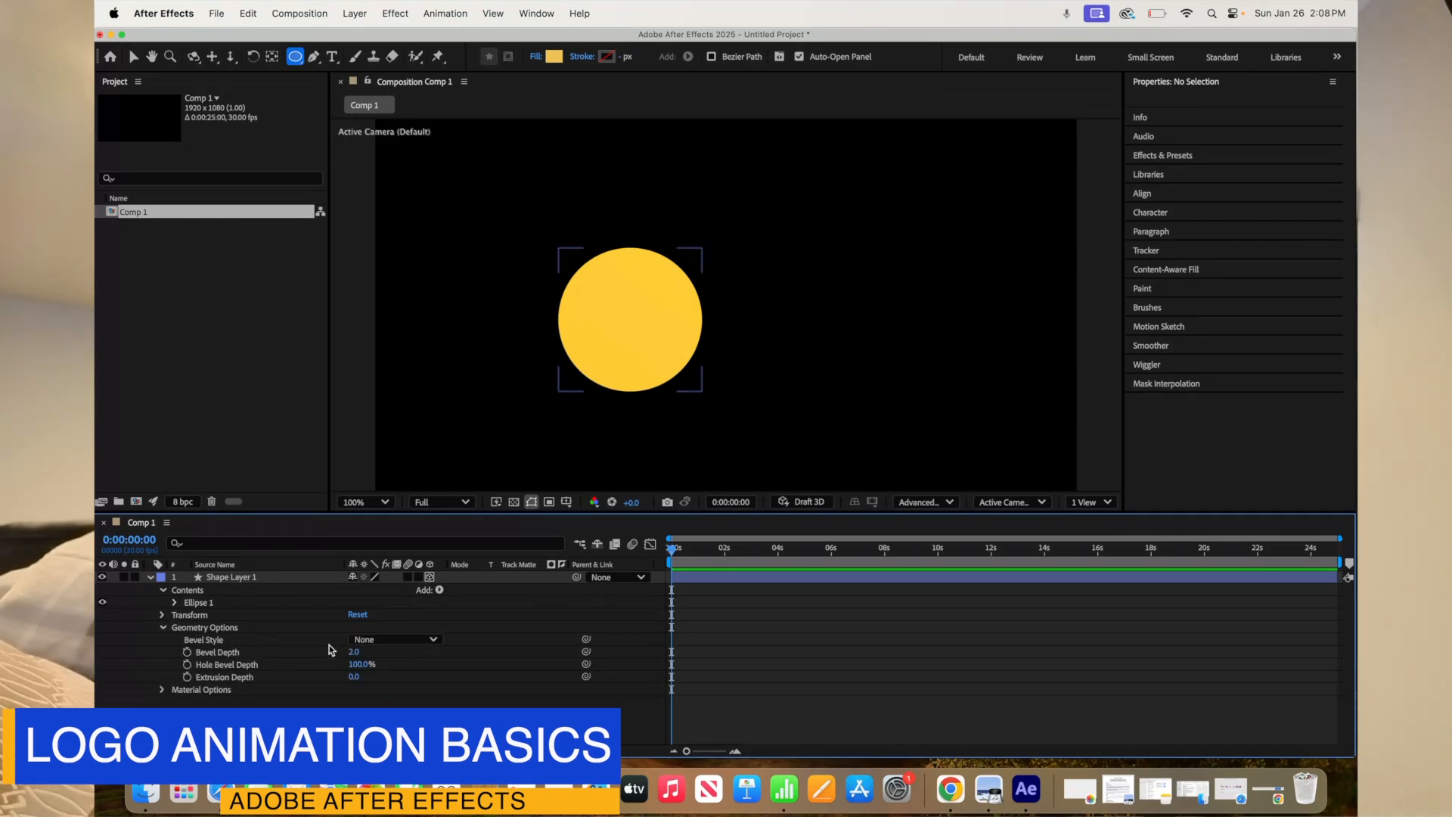
{"action": "left_click_drag", "start_coordinate": [353, 679], "coordinate": [364, 675]}
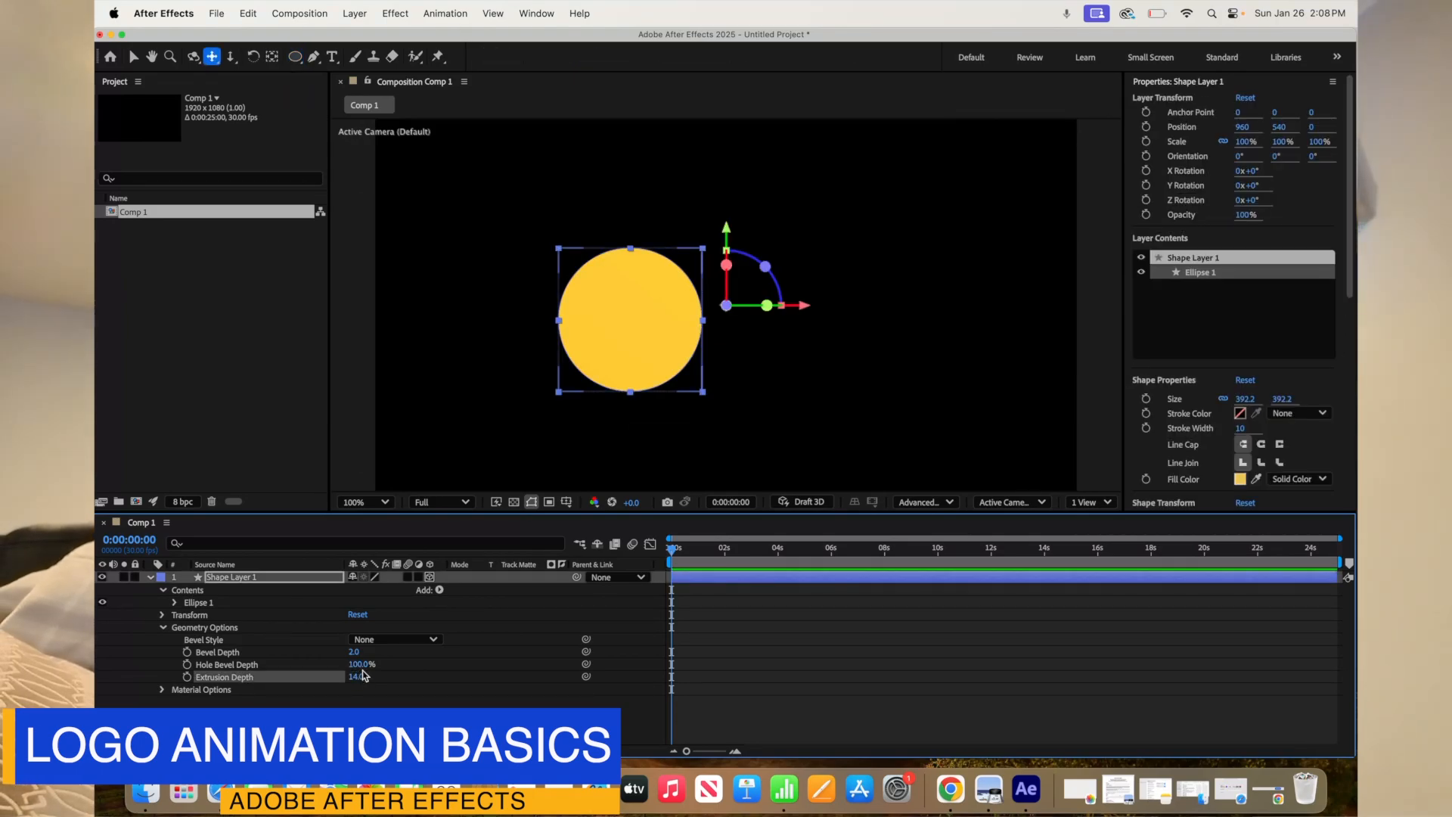
{"action": "left_click", "coordinate": [357, 677]}
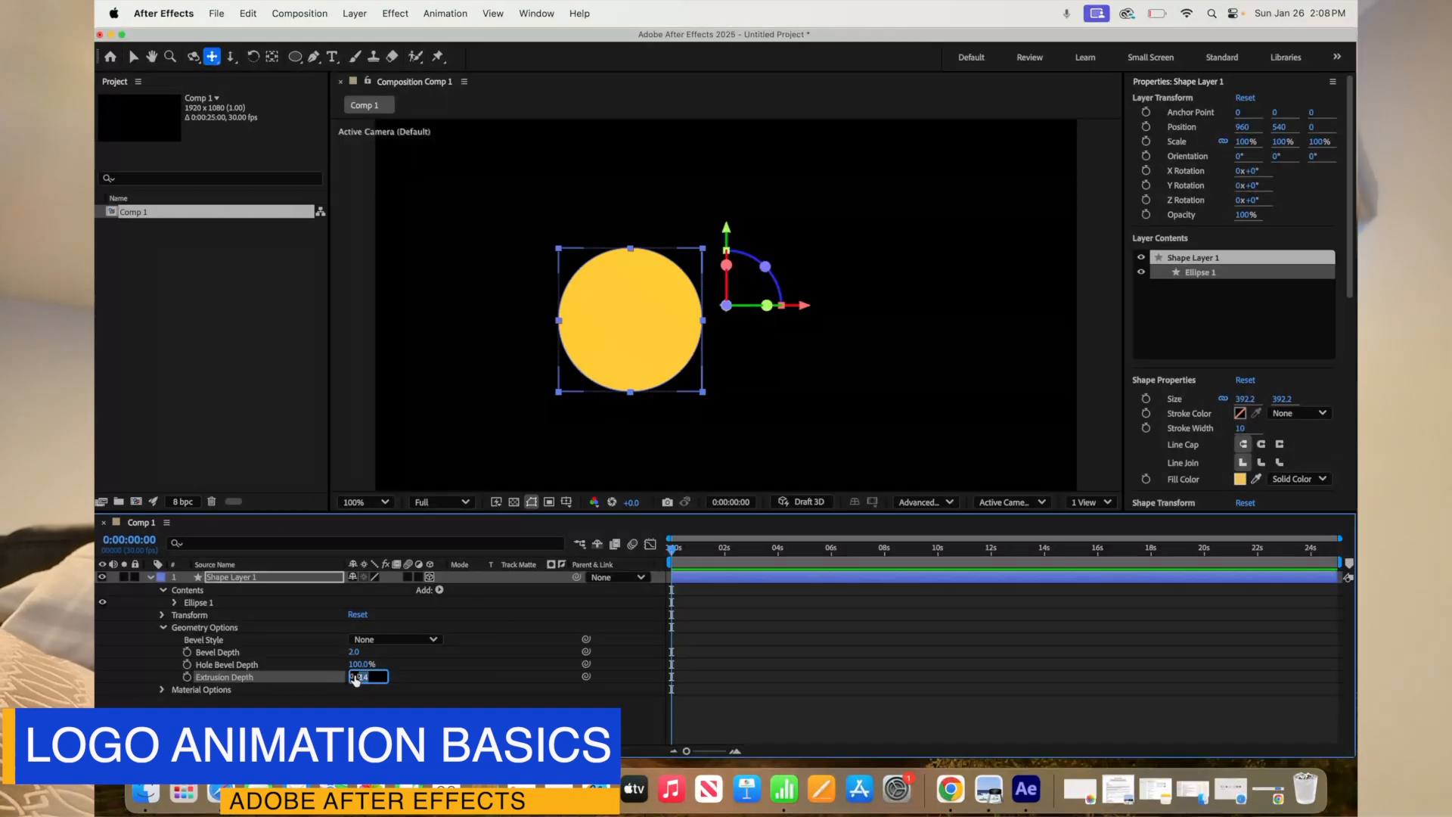
{"action": "type", "text": "20"}
{"action": "key", "text": "Return"}
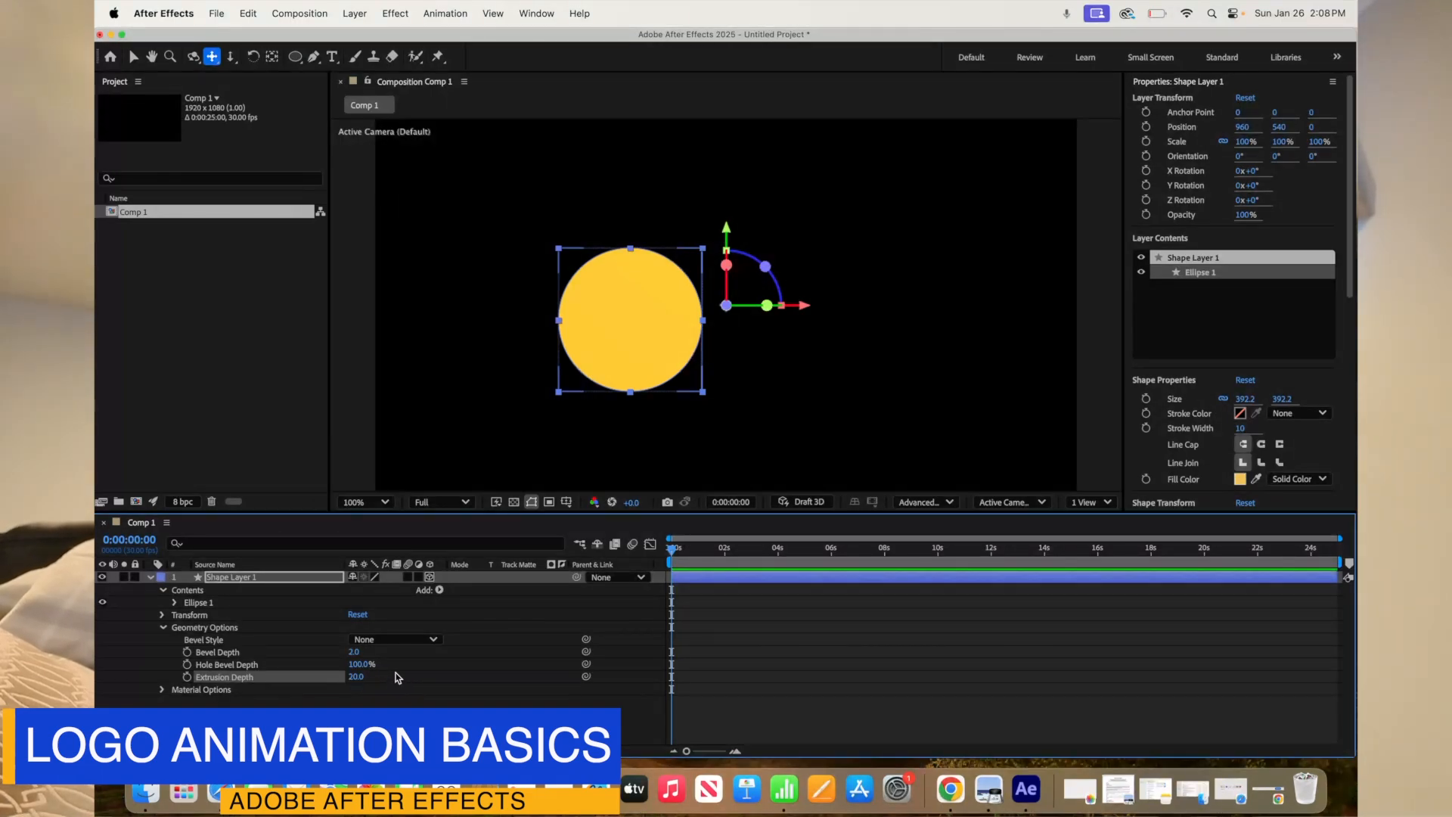
{"action": "left_click", "coordinate": [360, 652]}
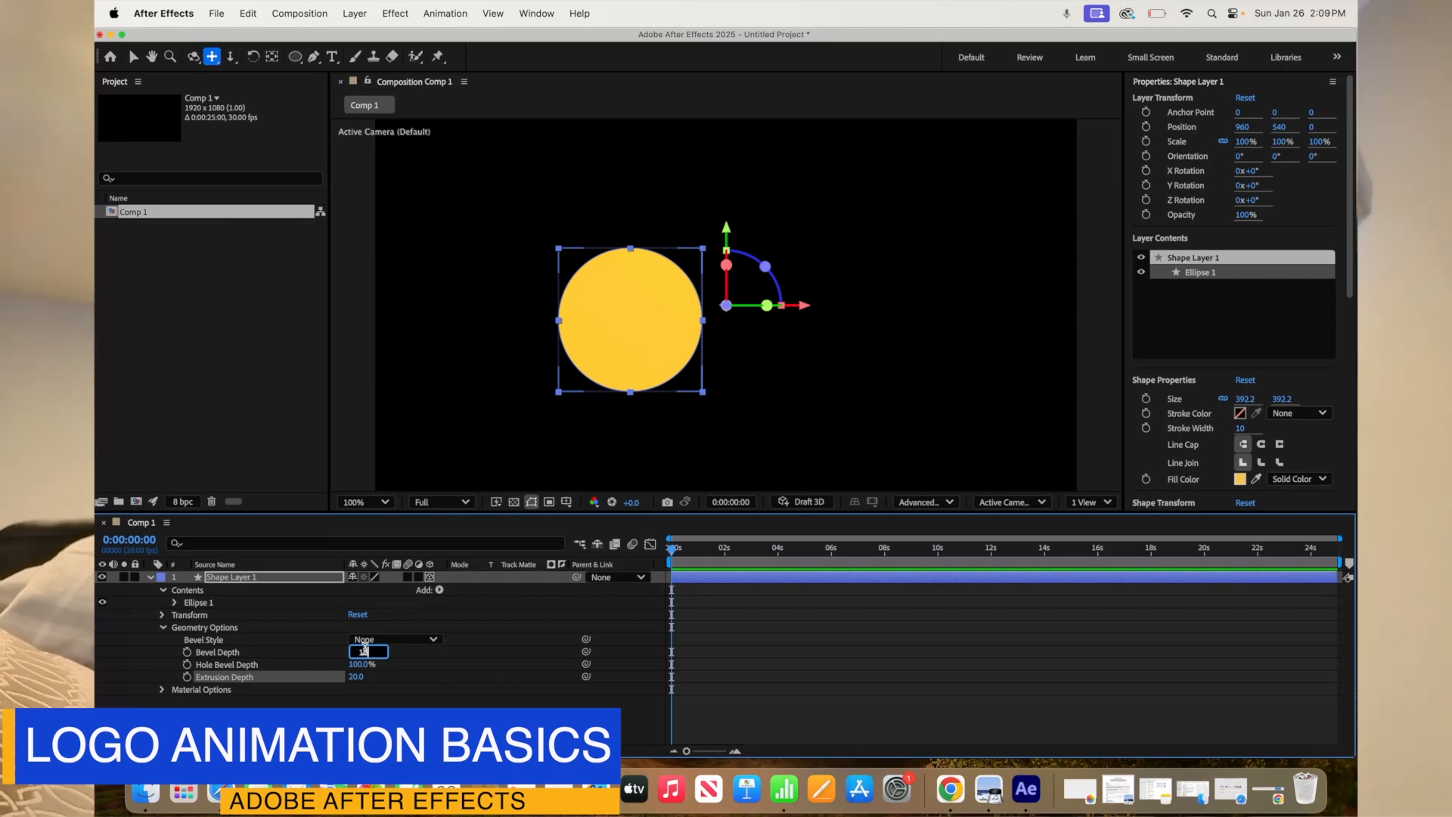
{"action": "type", "text": "10"}
{"action": "key", "text": "Return"}
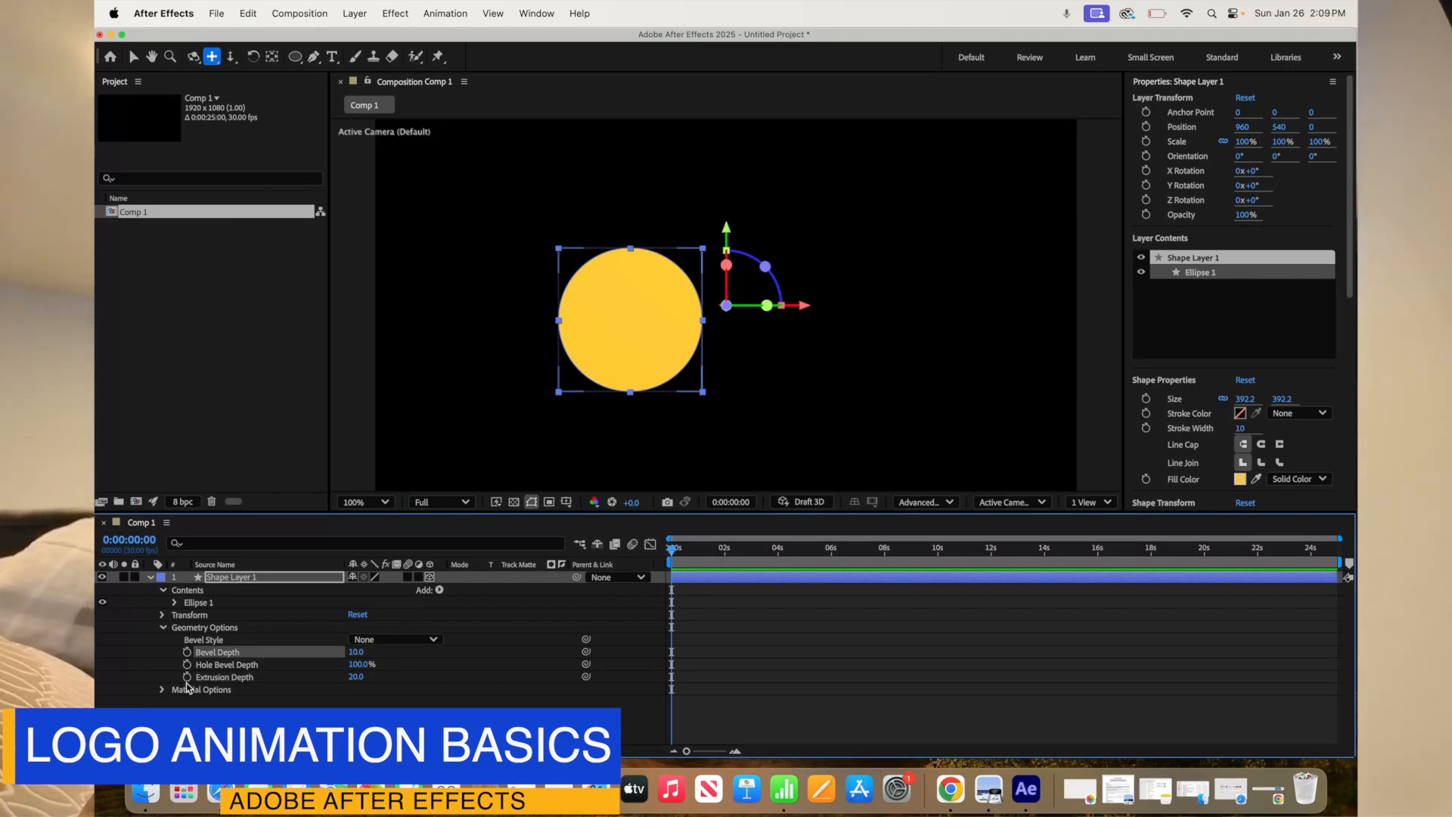
Step: Adjust the circle layer's material options to give it a darker gold look and add a material keyframe at 0:00:00:00
{"action": "left_click", "coordinate": [162, 689]}
{"action": "scroll", "coordinate": [249, 676], "scroll_direction": "down", "scroll_amount": 2}
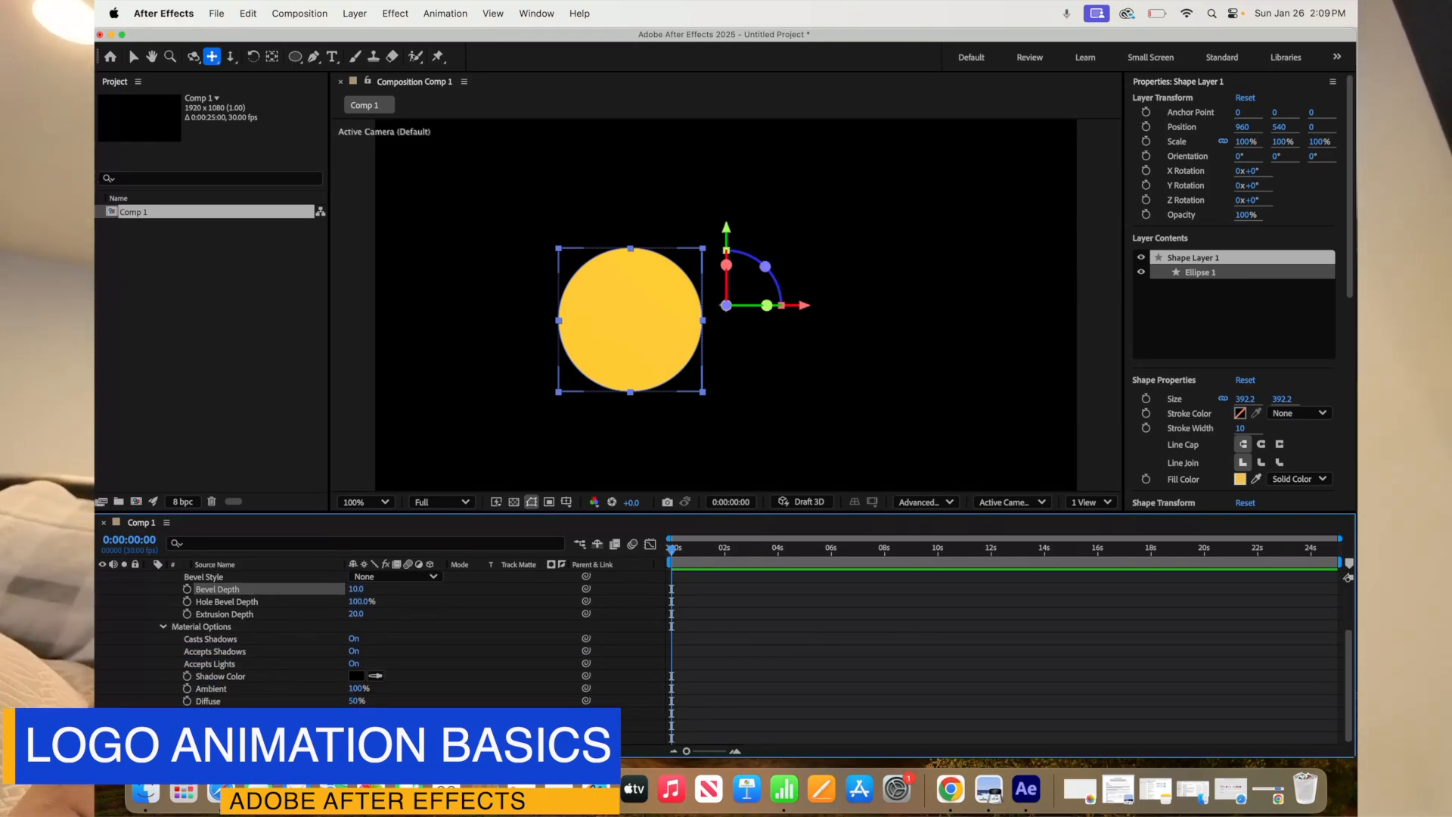
{"action": "left_click_drag", "start_coordinate": [355, 615], "coordinate": [360, 615]}
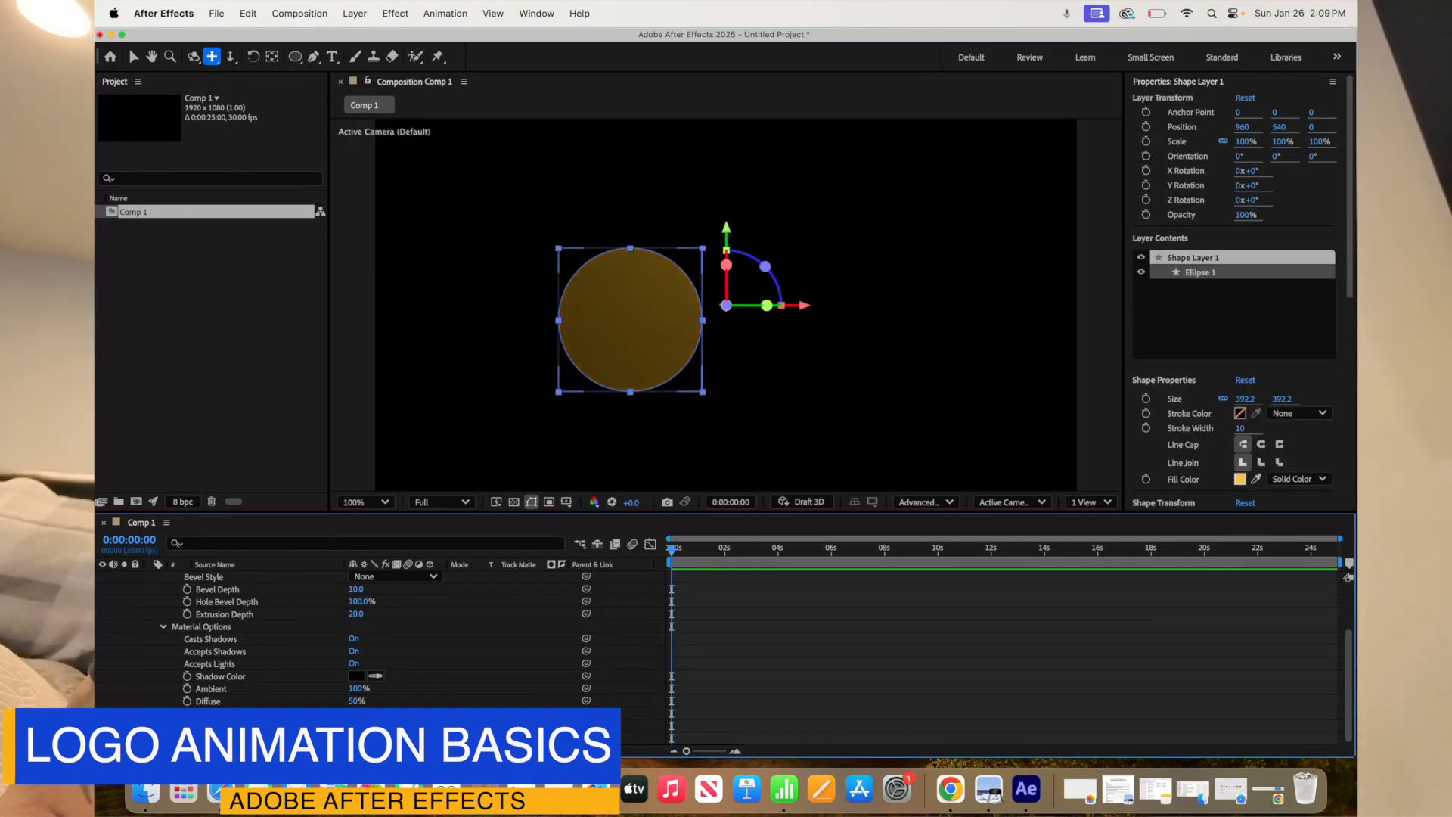
{"action": "left_click", "coordinate": [186, 727]}
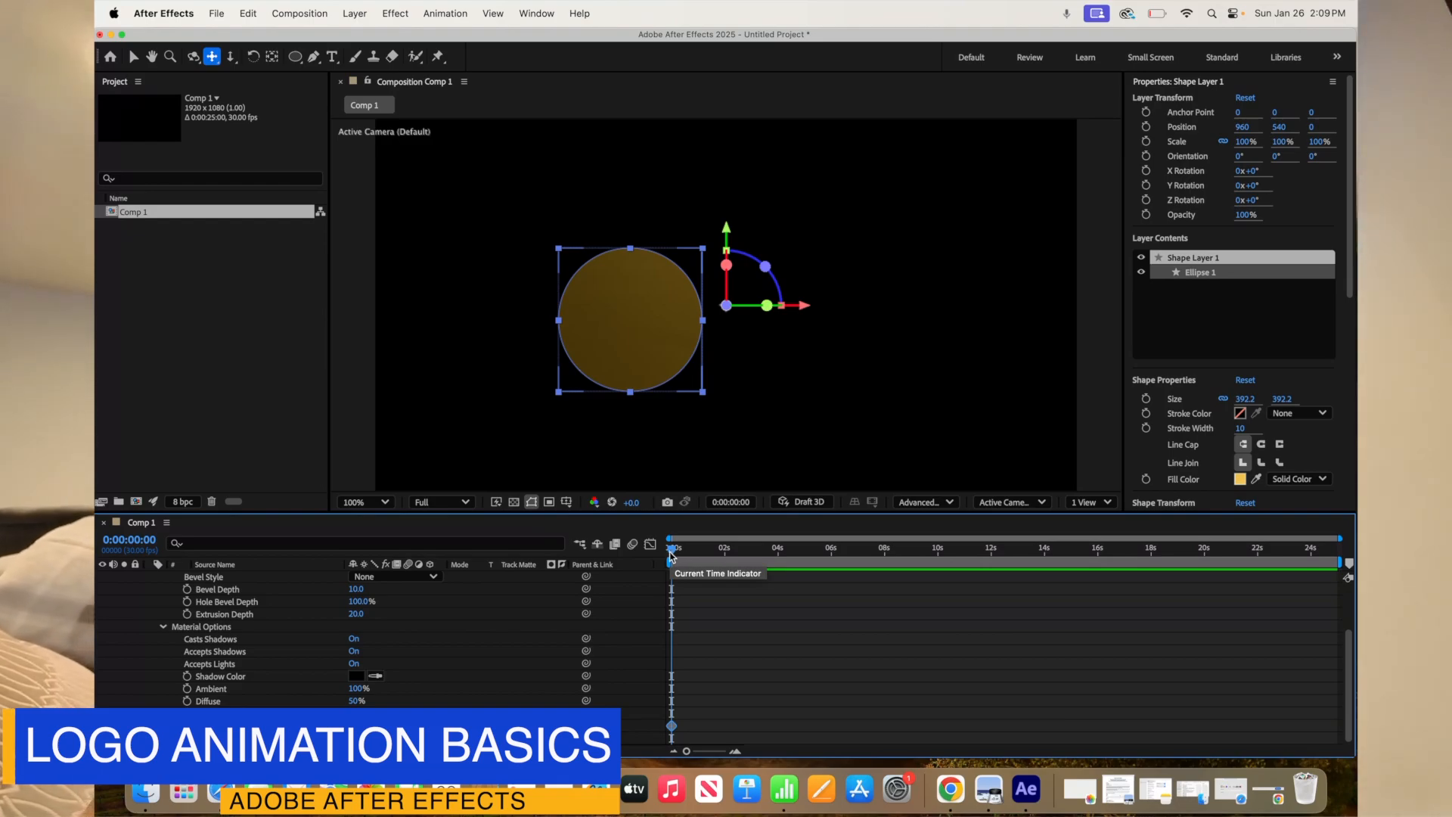
{"action": "scroll", "coordinate": [401, 617], "scroll_direction": "up", "scroll_amount": 3}
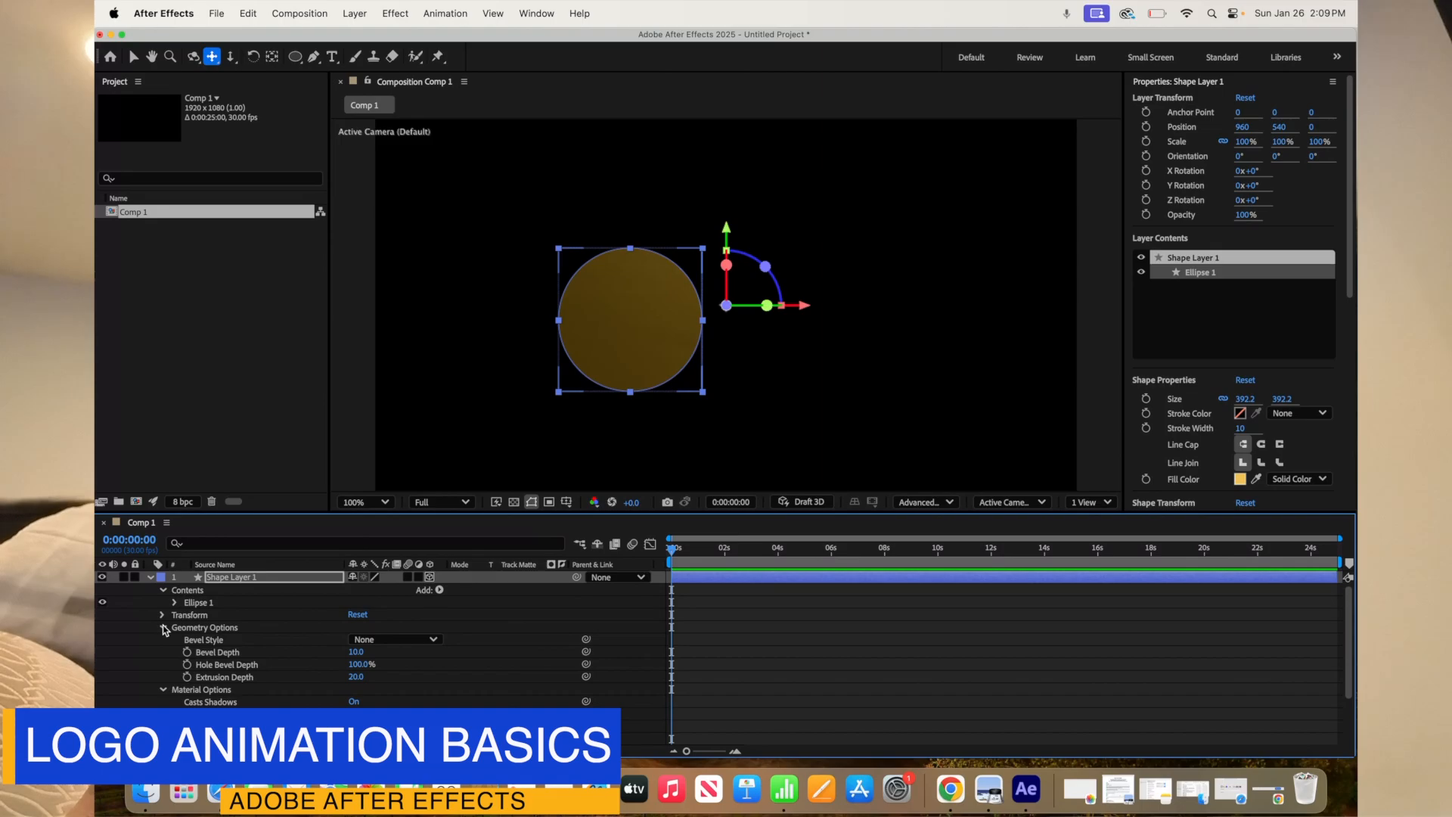
{"action": "left_click", "coordinate": [162, 690]}
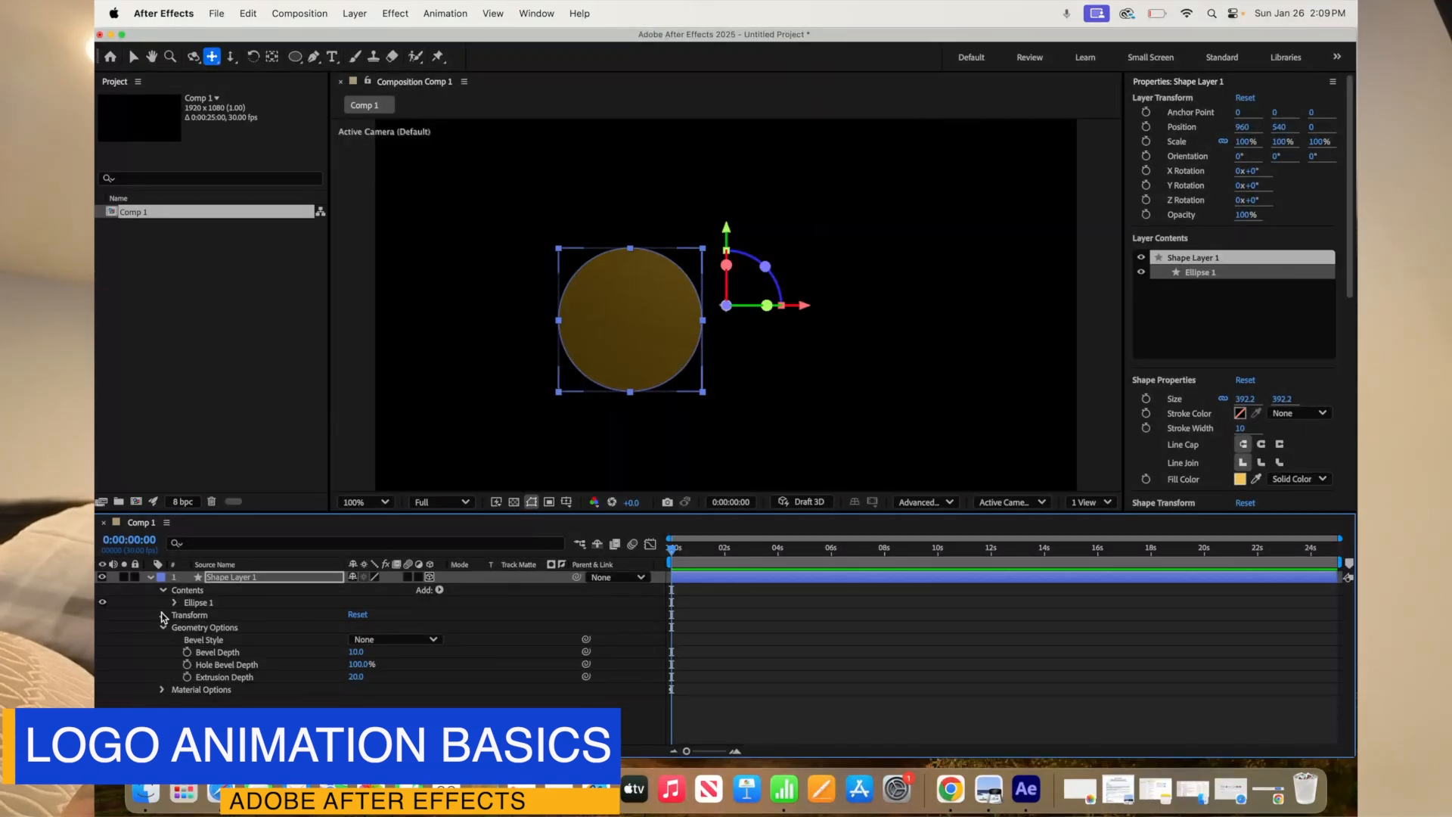
Step: Set the circle layer's Y Rotation to 90° so the disc stands edge-on to the camera
{"action": "left_click", "coordinate": [163, 615]}
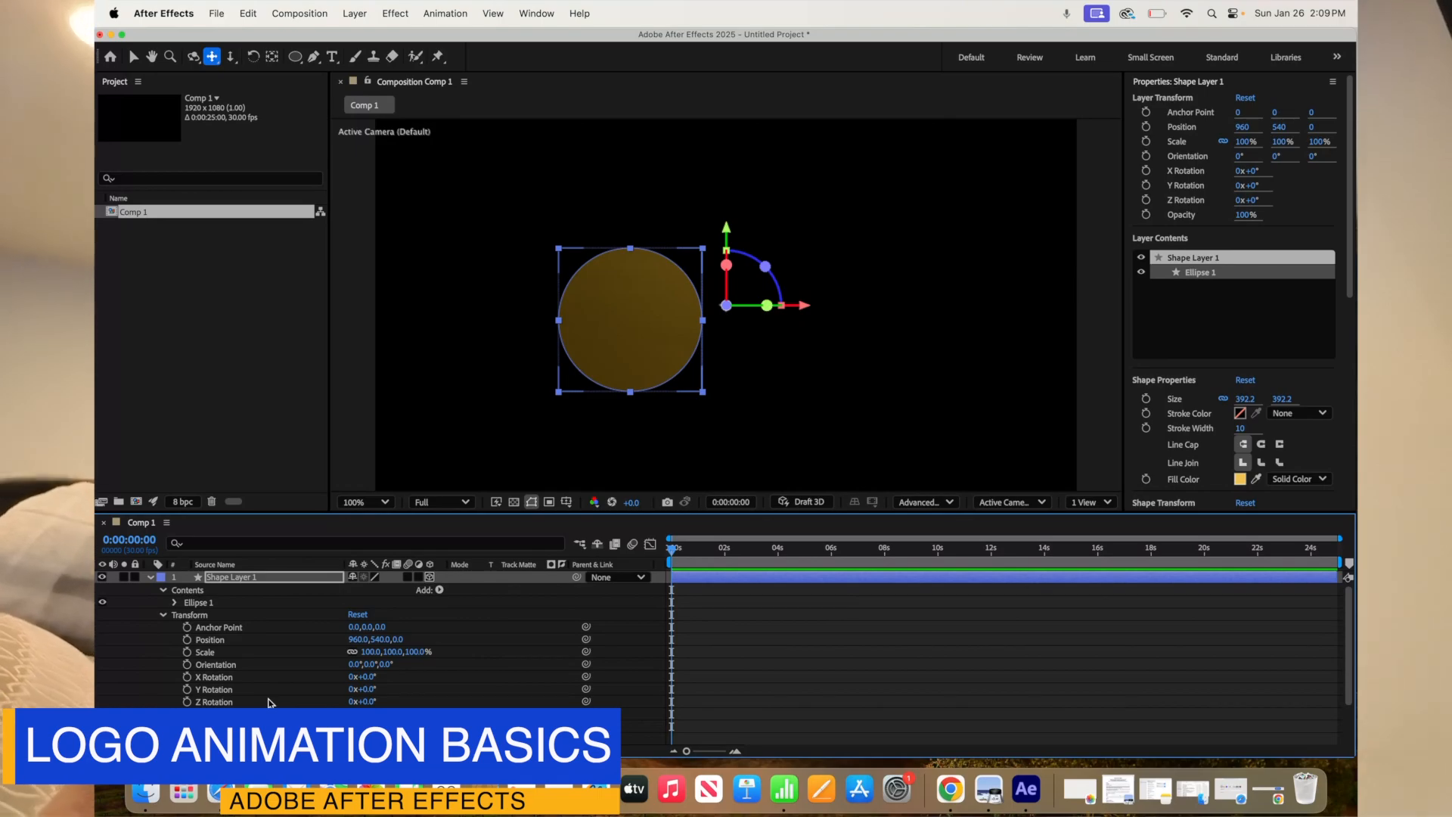
{"action": "left_click", "coordinate": [368, 689]}
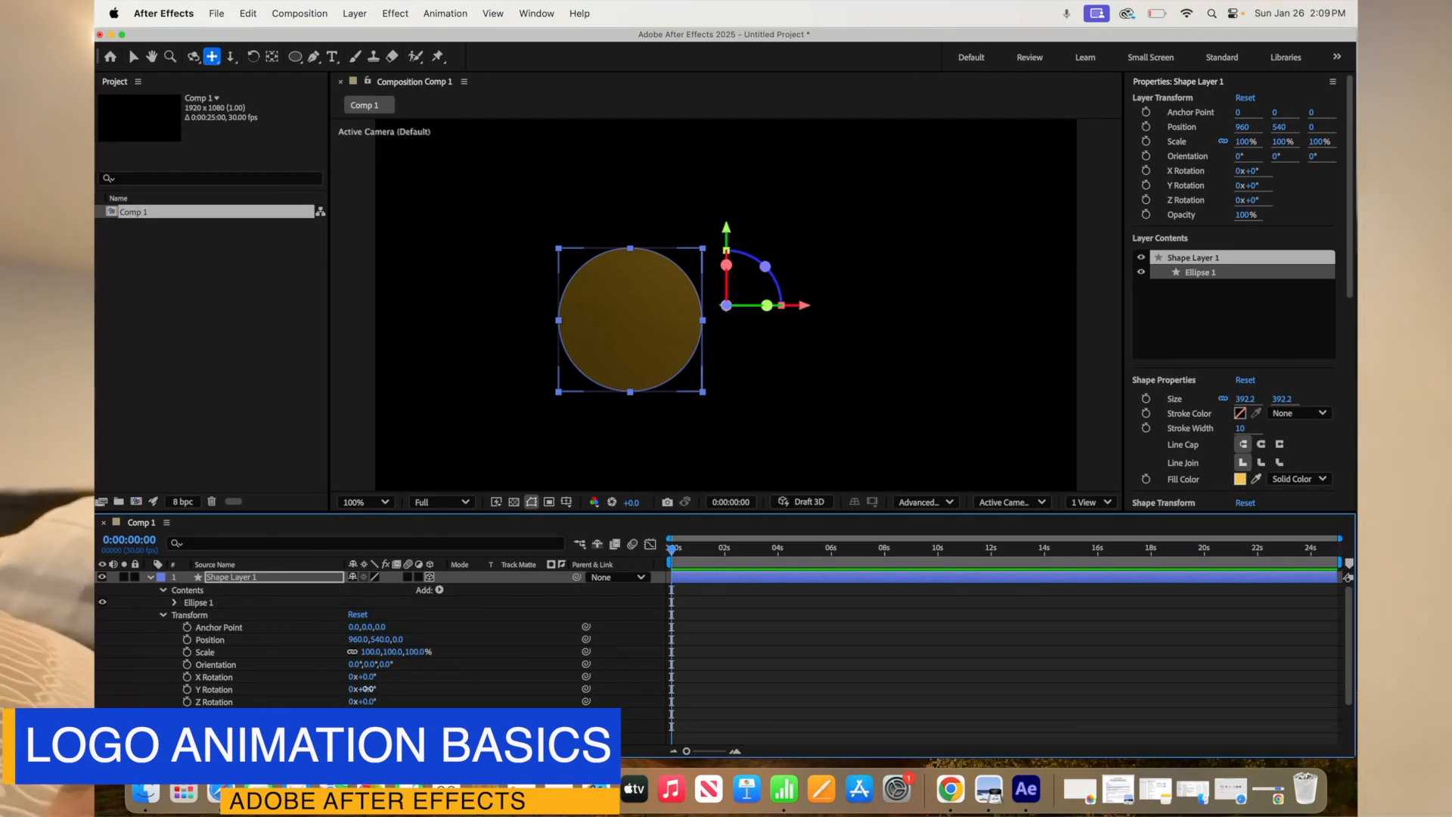
{"action": "type", "text": "90"}
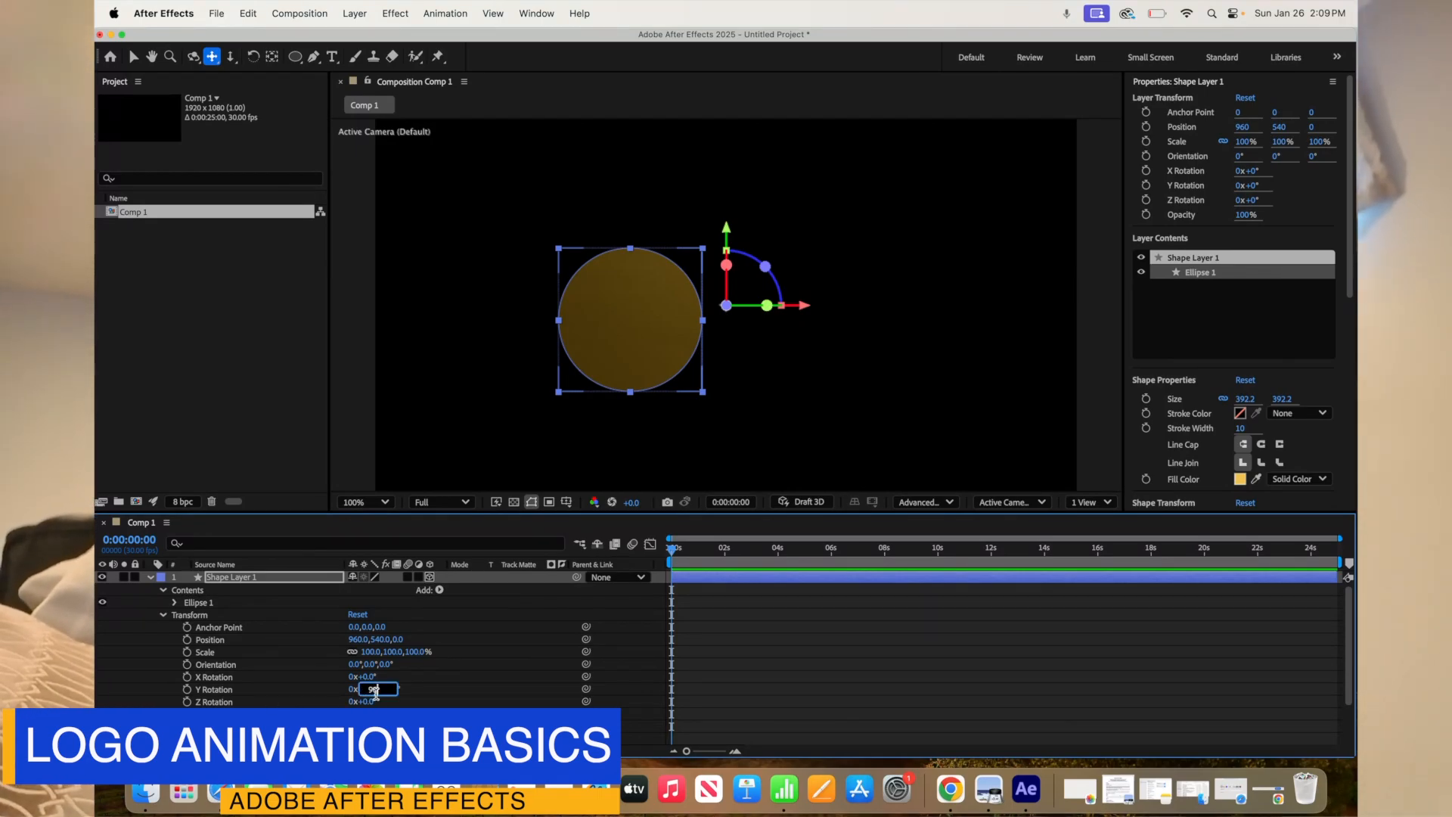
{"action": "key", "text": "Return"}
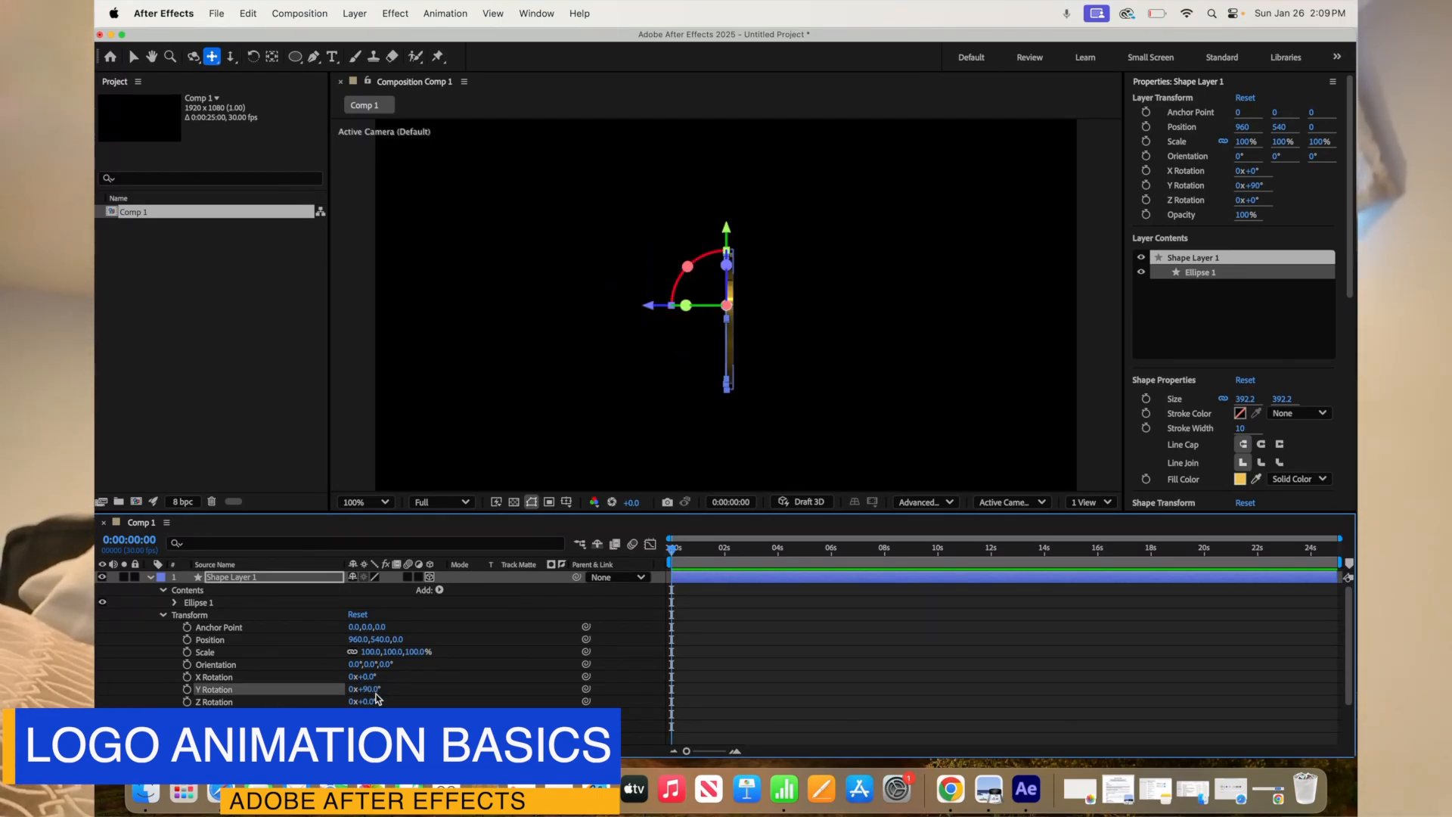
Step: Set the circle layer's anchor point Y value to 313 to raise the disc above the composition's centre
{"action": "left_click", "coordinate": [367, 627]}
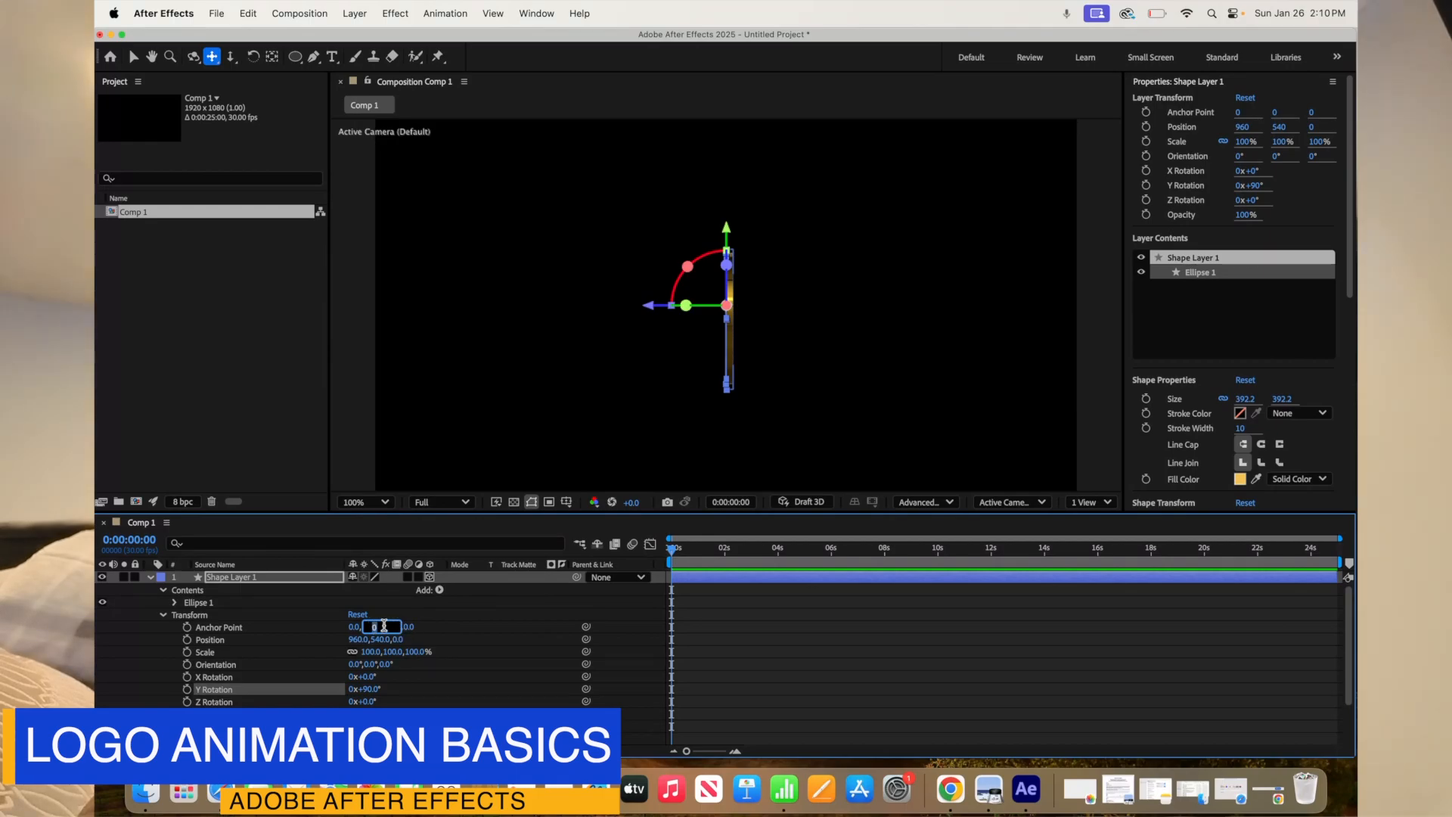
{"action": "left_click", "coordinate": [378, 653]}
{"action": "left_click_drag", "start_coordinate": [366, 627], "coordinate": [561, 675]}
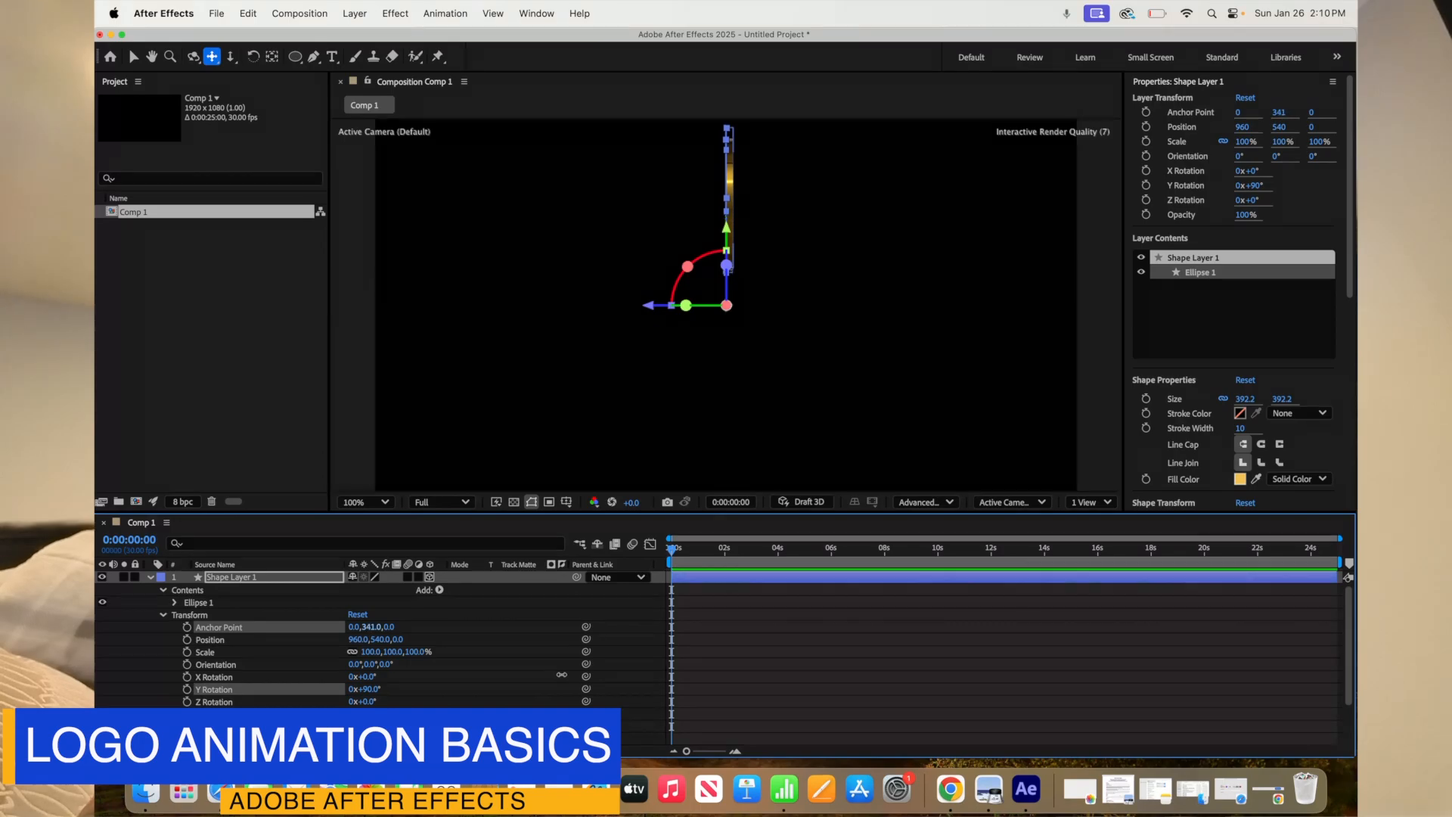
{"action": "left_click_drag", "start_coordinate": [561, 674], "coordinate": [546, 675]}
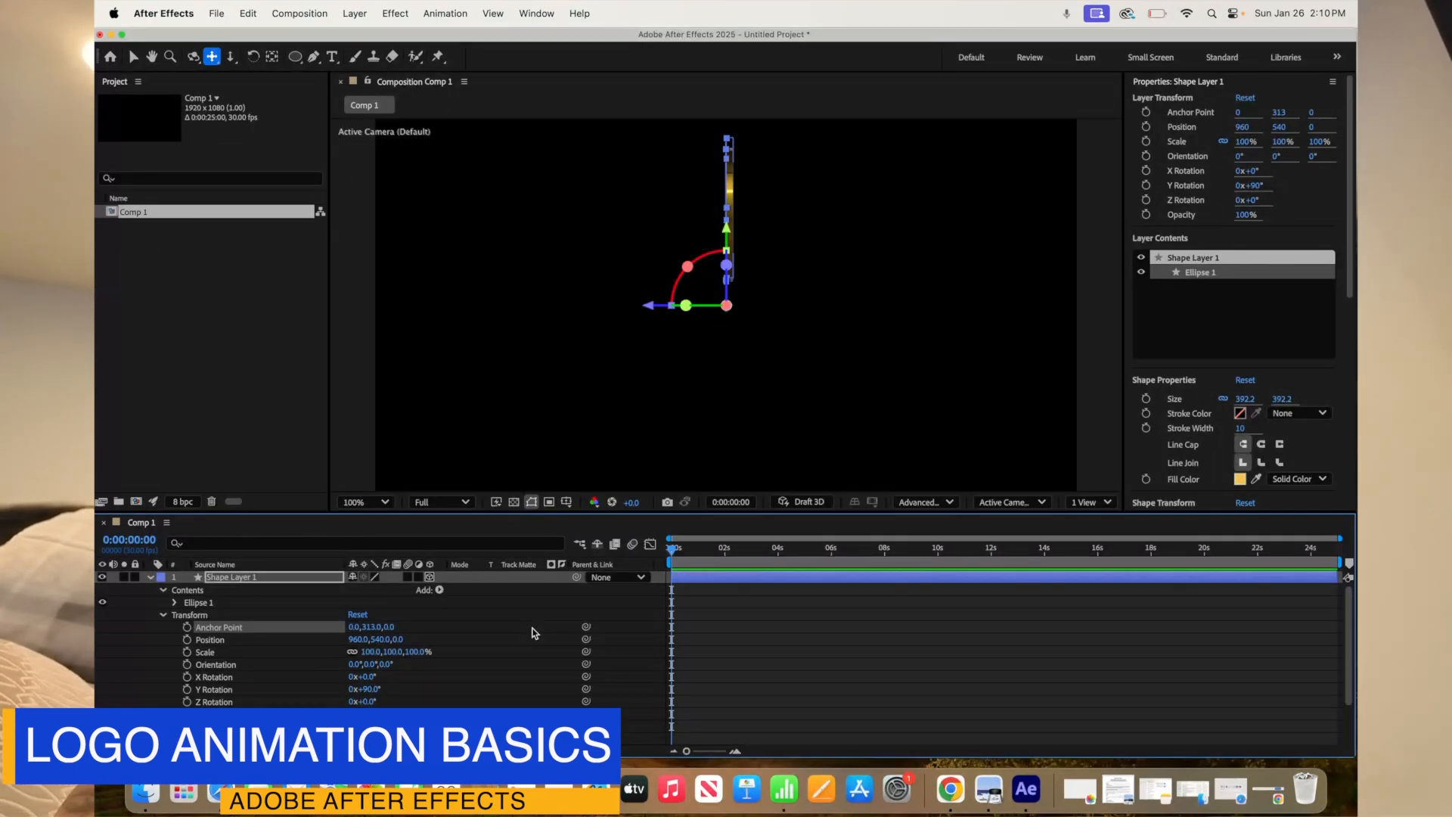
Step: Collapse the circle's shape layer and duplicate it
{"action": "left_click", "coordinate": [151, 579]}
{"action": "left_click", "coordinate": [247, 579]}
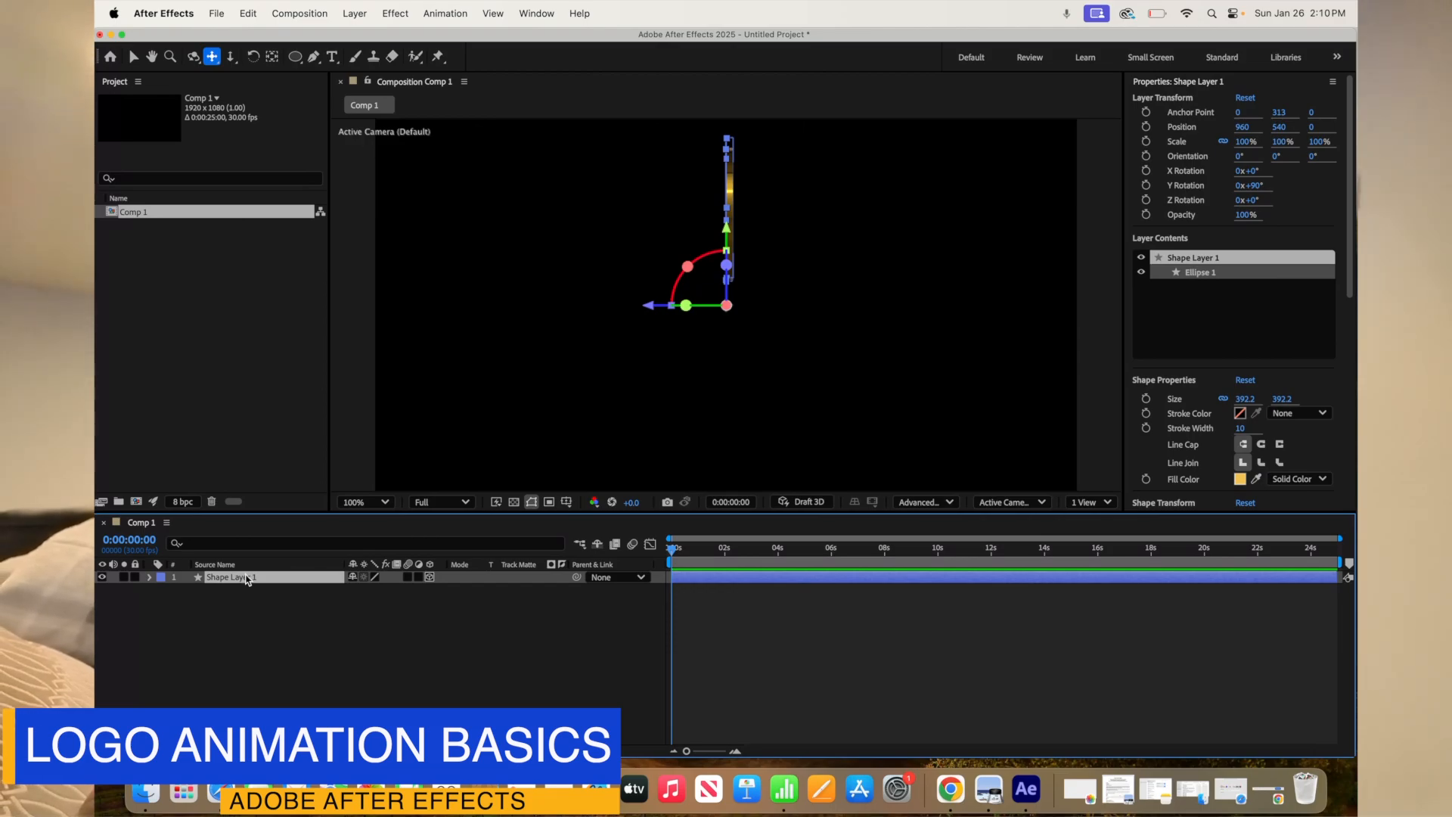
{"action": "key", "text": "super+d"}
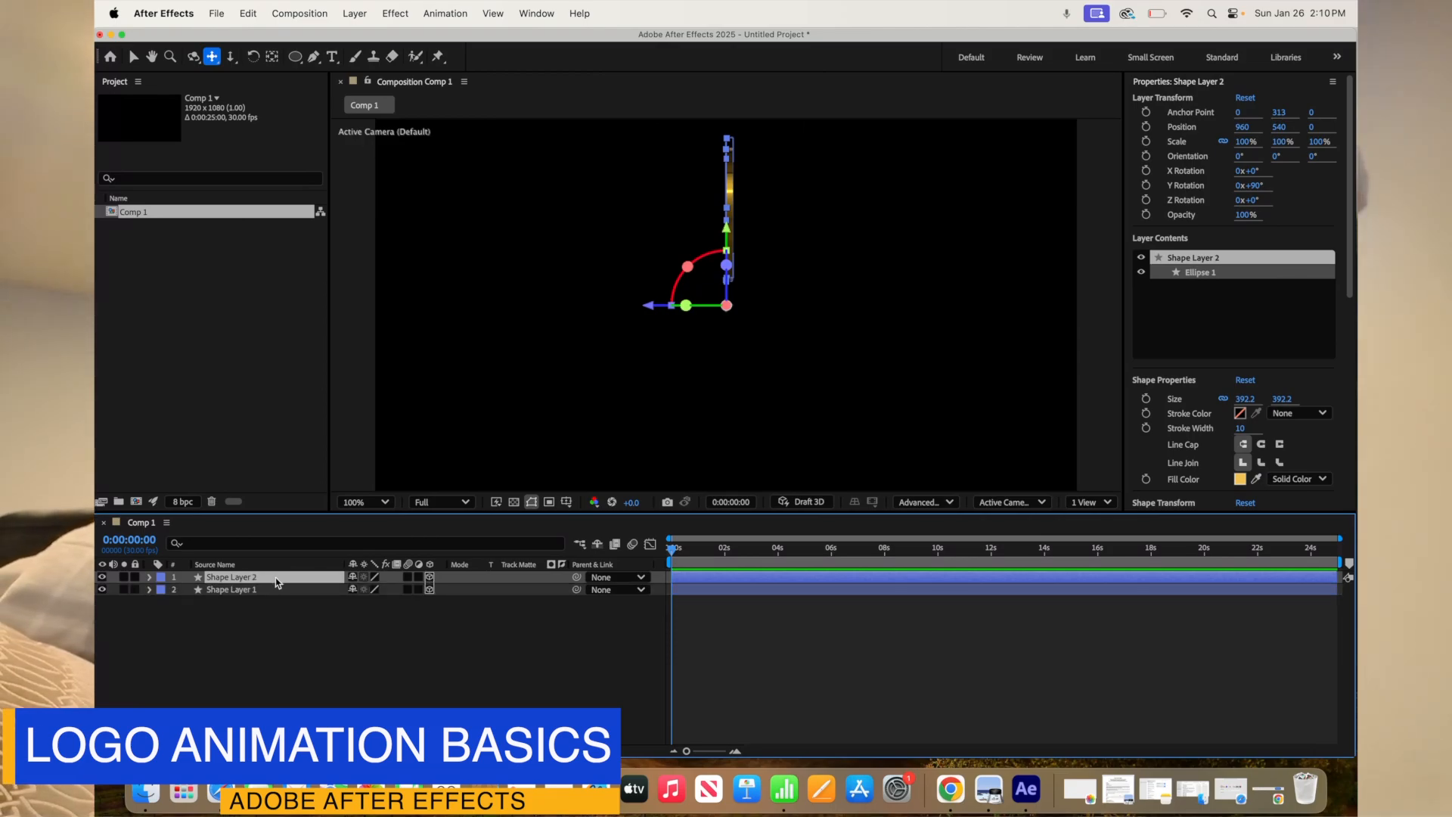
Step: Reveal the transform properties of Shape Layer 2, the duplicated disc
{"action": "left_click", "coordinate": [149, 577]}
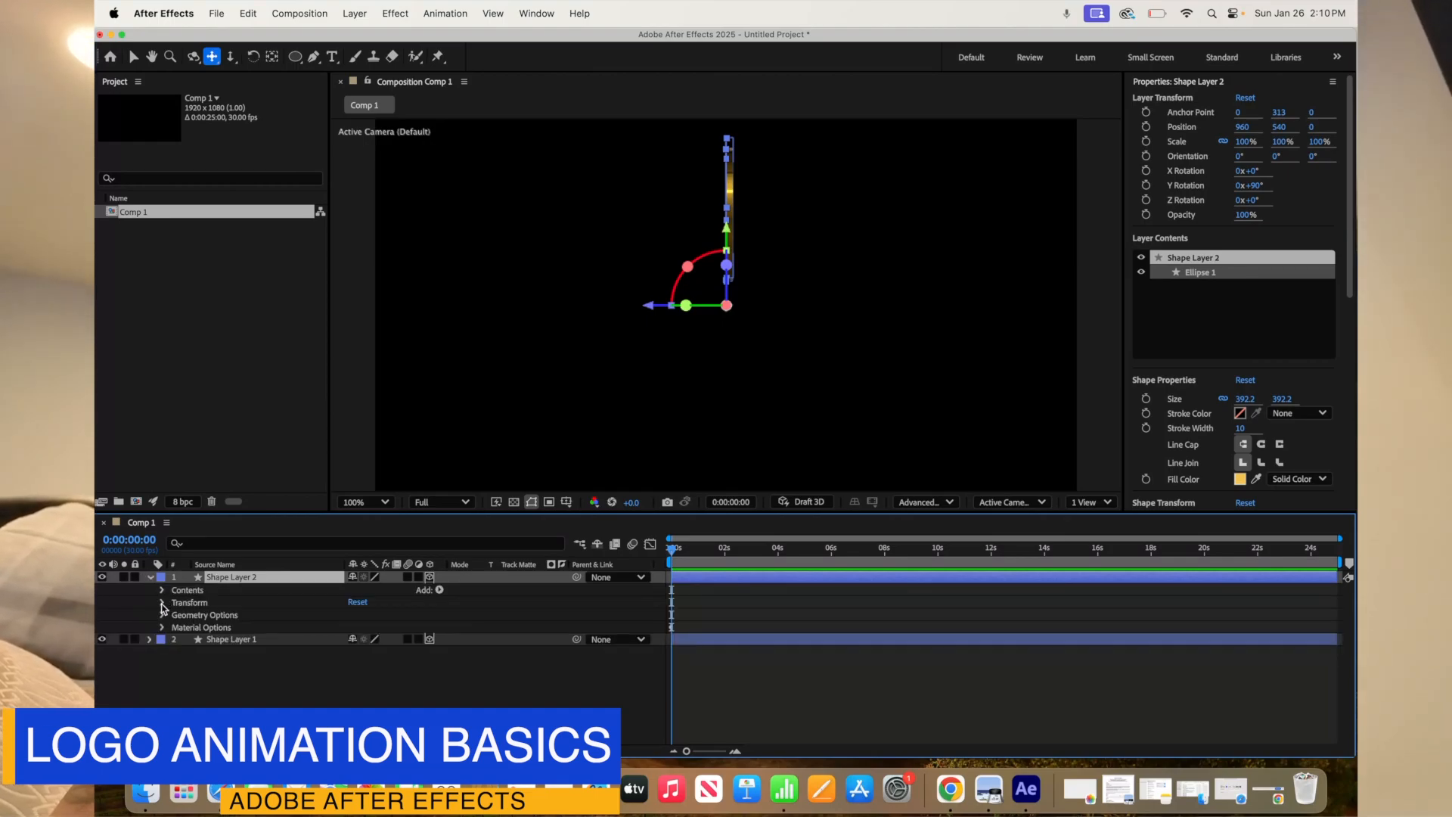
{"action": "left_click", "coordinate": [163, 601]}
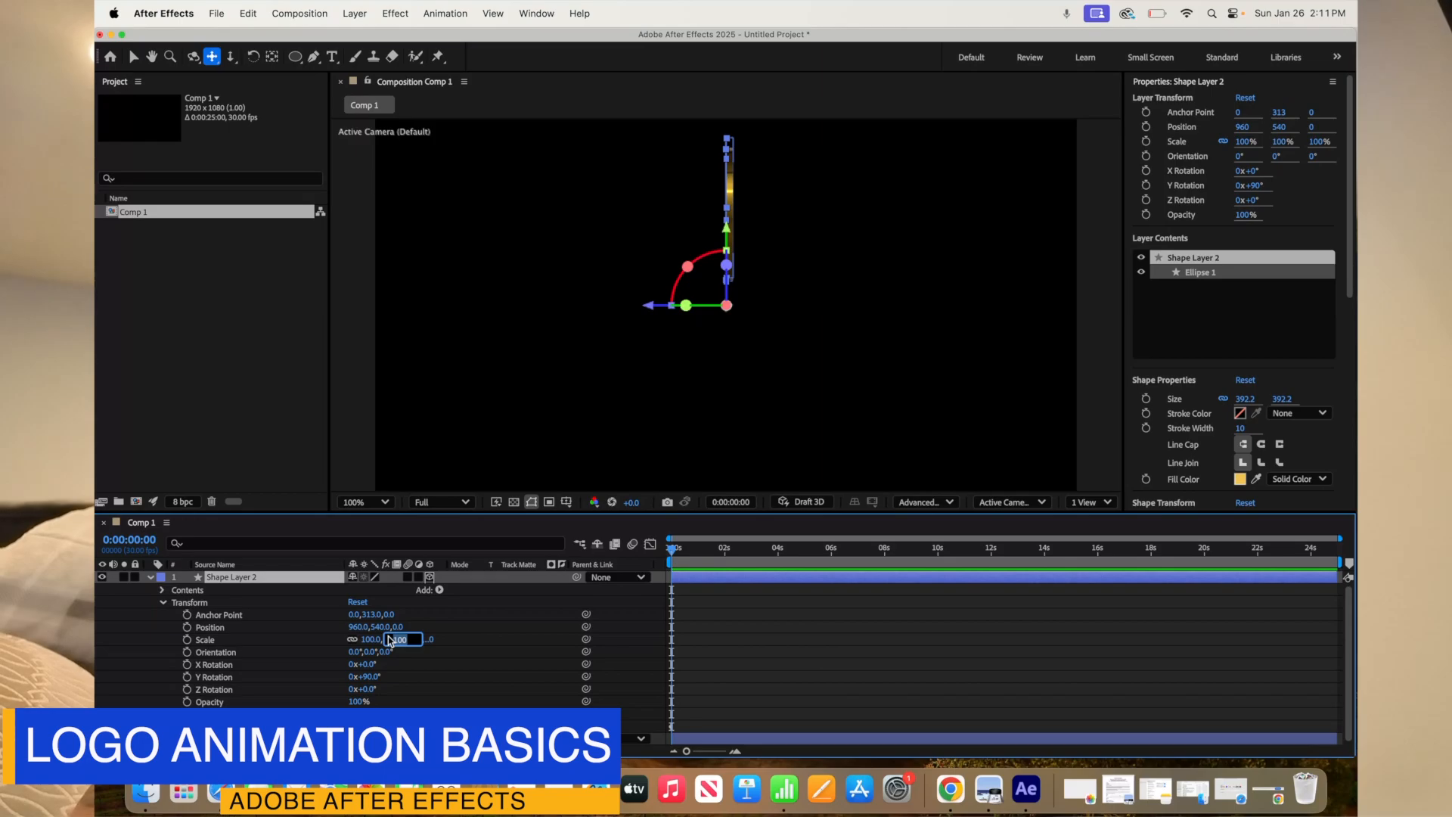
{"action": "type", "text": "30"}
{"action": "key", "text": "Return"}
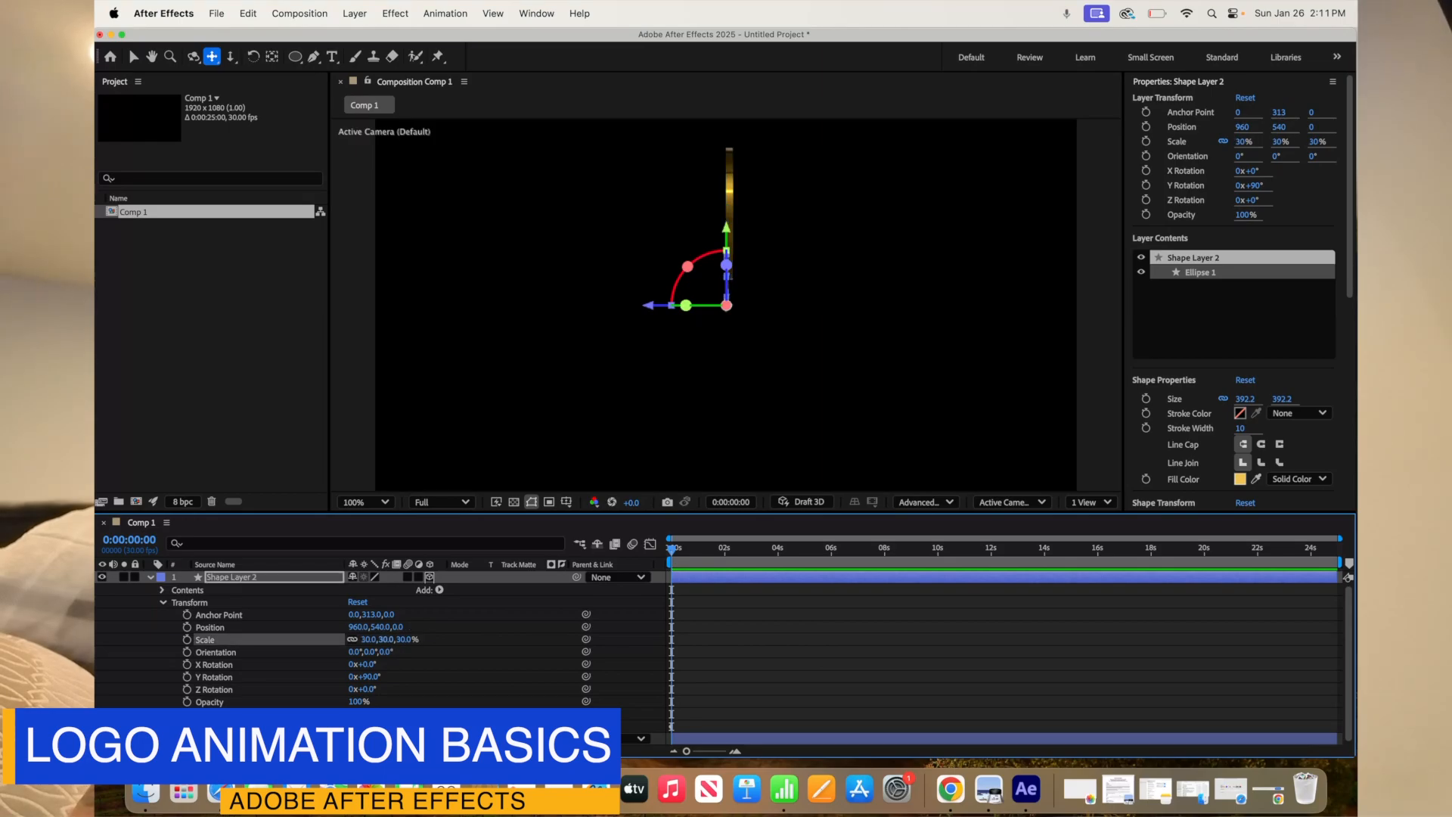
{"action": "left_click", "coordinate": [248, 13]}
{"action": "left_click", "coordinate": [272, 38]}
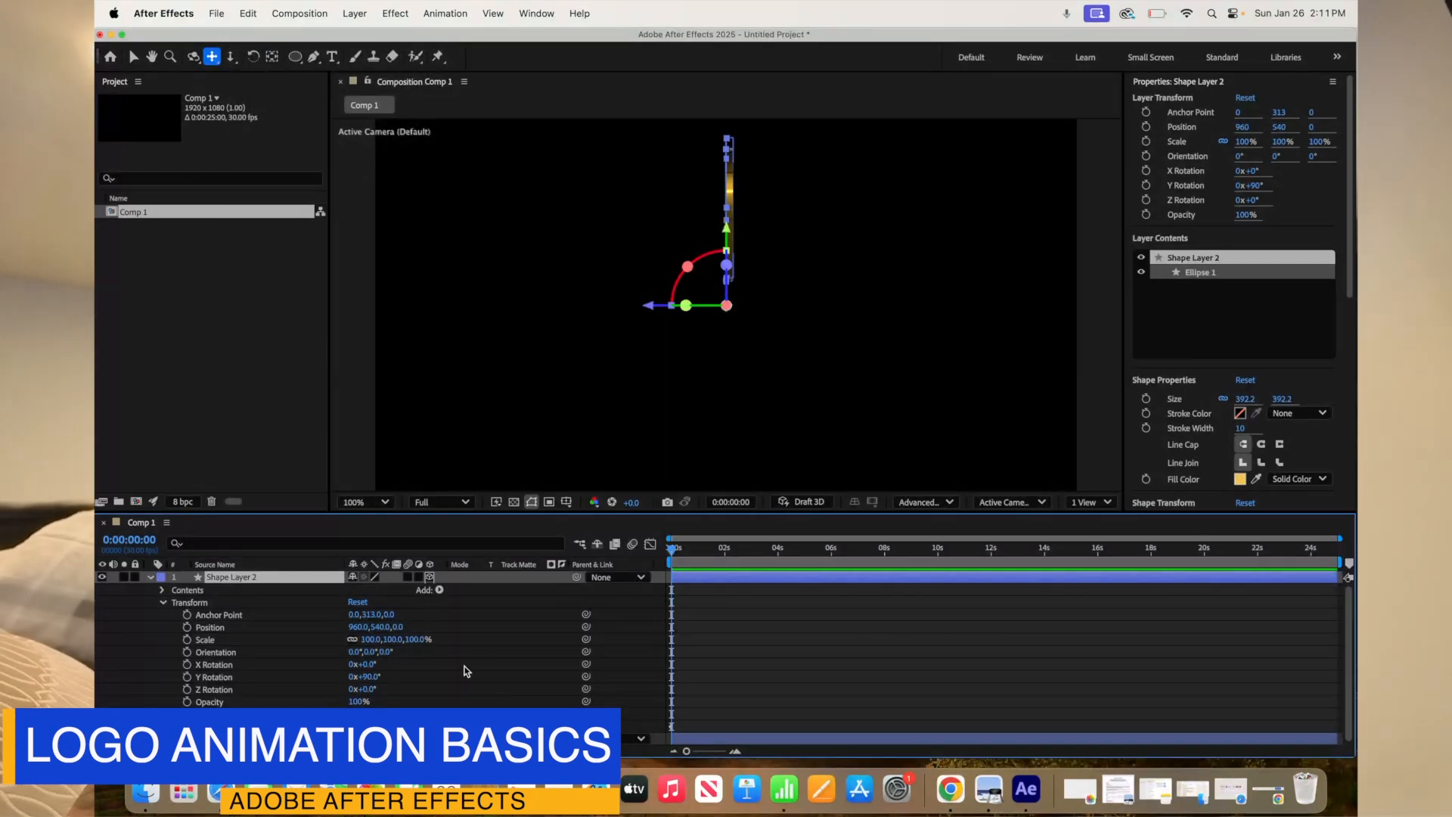
Step: Set the Z orientation of Shape Layer 2 to 30° and collapse the layer
{"action": "left_click", "coordinate": [385, 652]}
{"action": "type", "text": "30"}
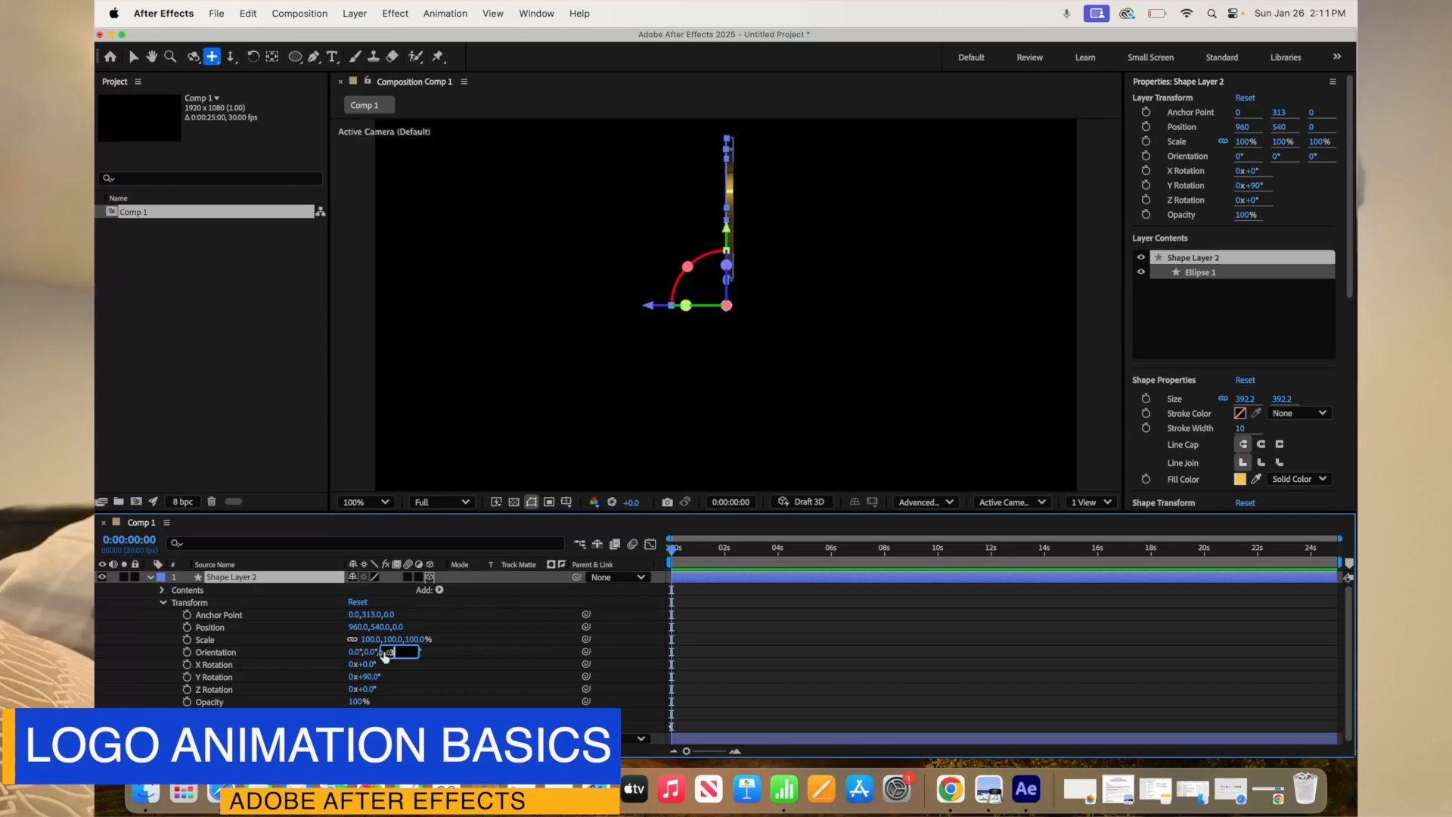
{"action": "key", "text": "Return"}
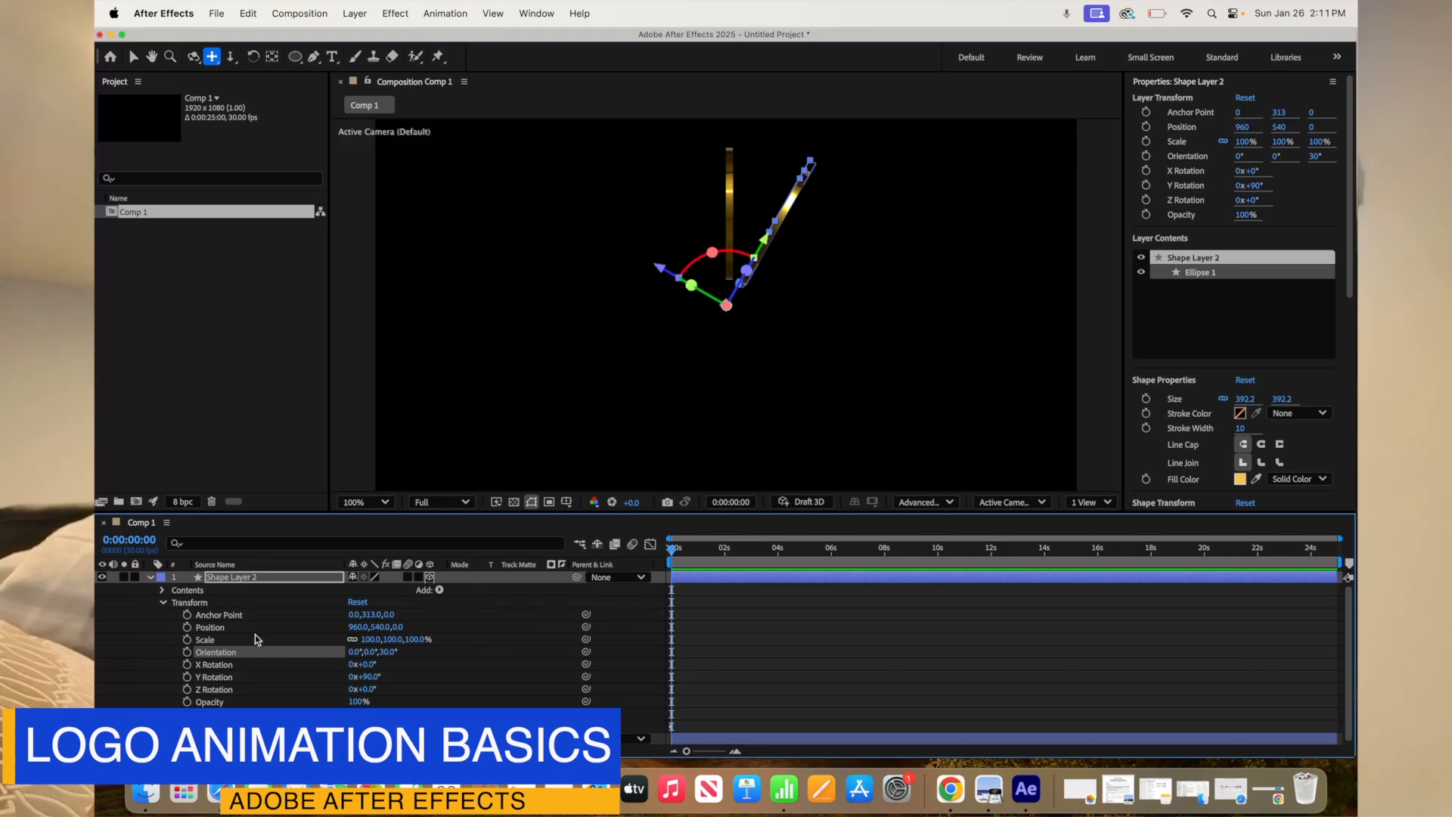
{"action": "left_click", "coordinate": [152, 577]}
Step: Duplicate Shape Layer 2 and set the copy's Z orientation to 60°, collapsing its properties
{"action": "left_click", "coordinate": [235, 589]}
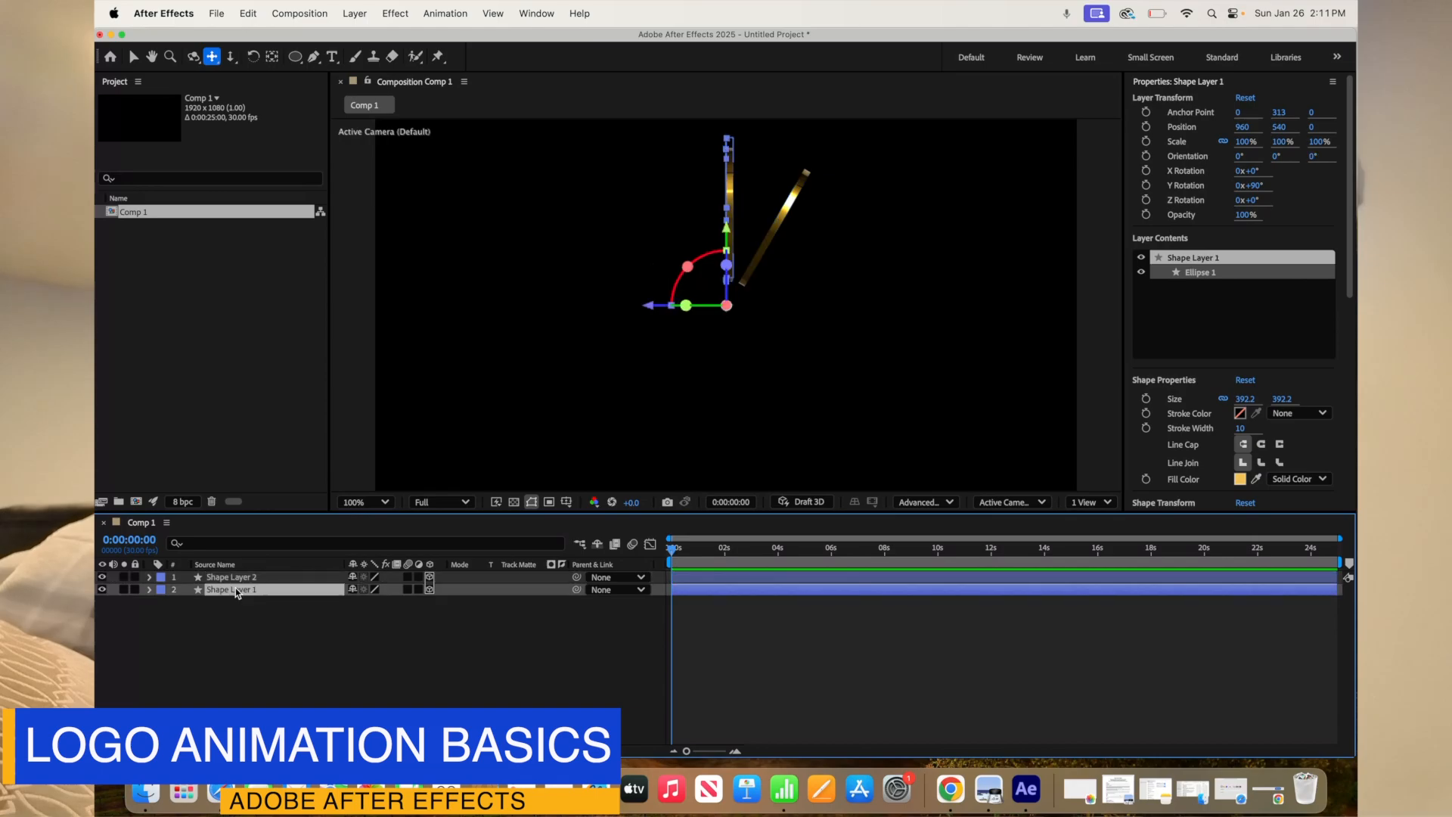
{"action": "left_click", "coordinate": [248, 578]}
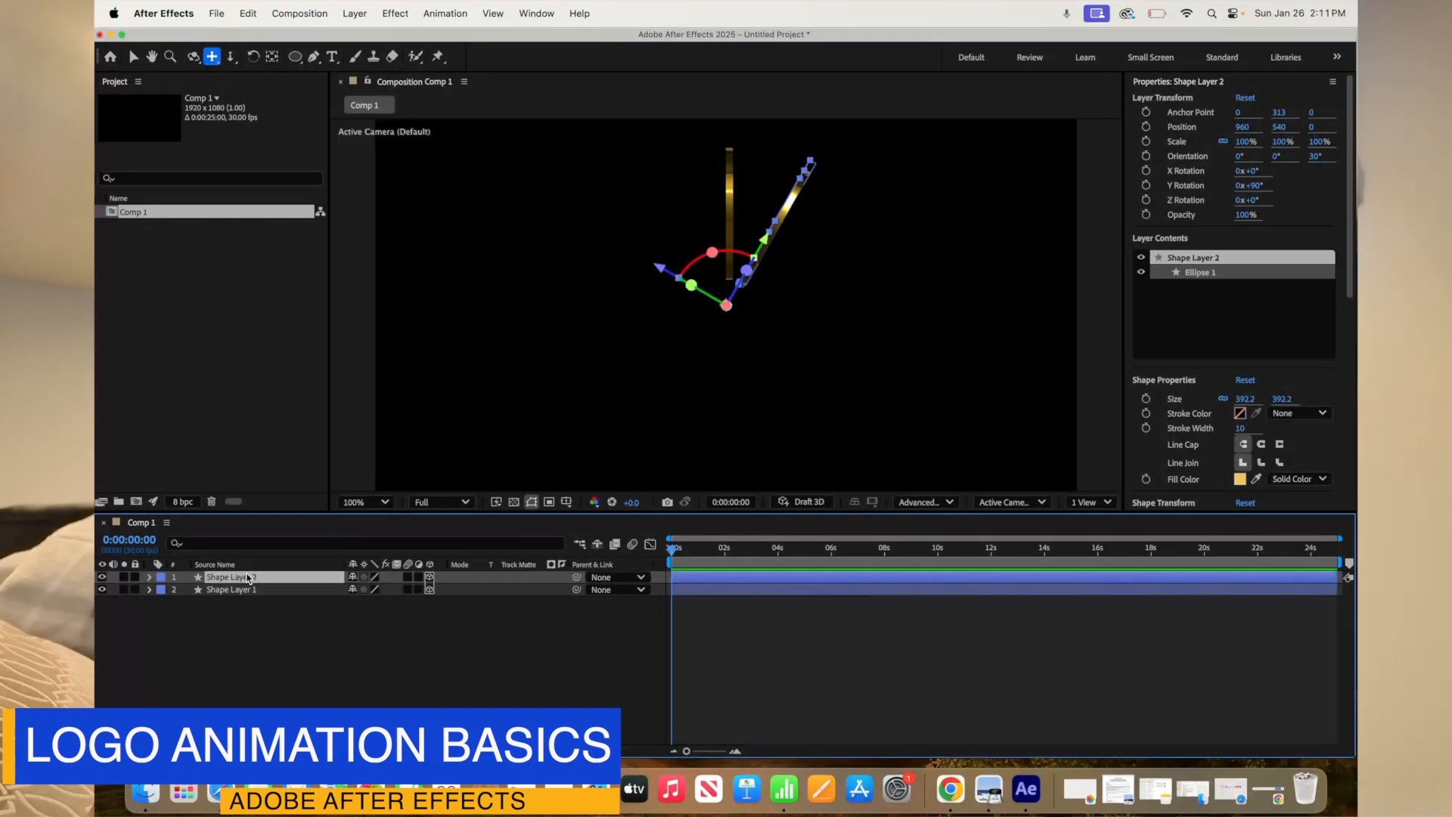
{"action": "key", "text": "super+d"}
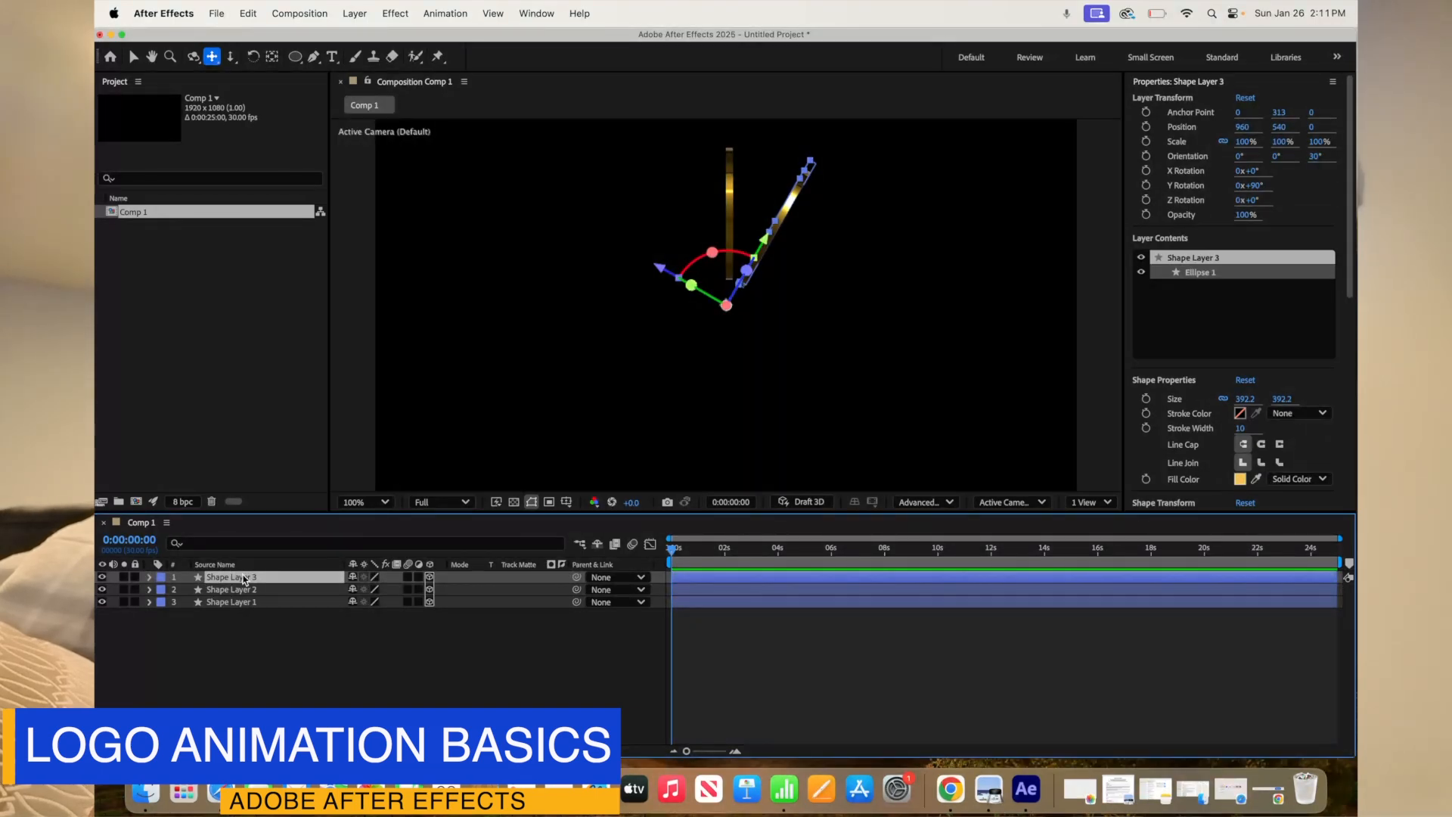
{"action": "left_click", "coordinate": [149, 577]}
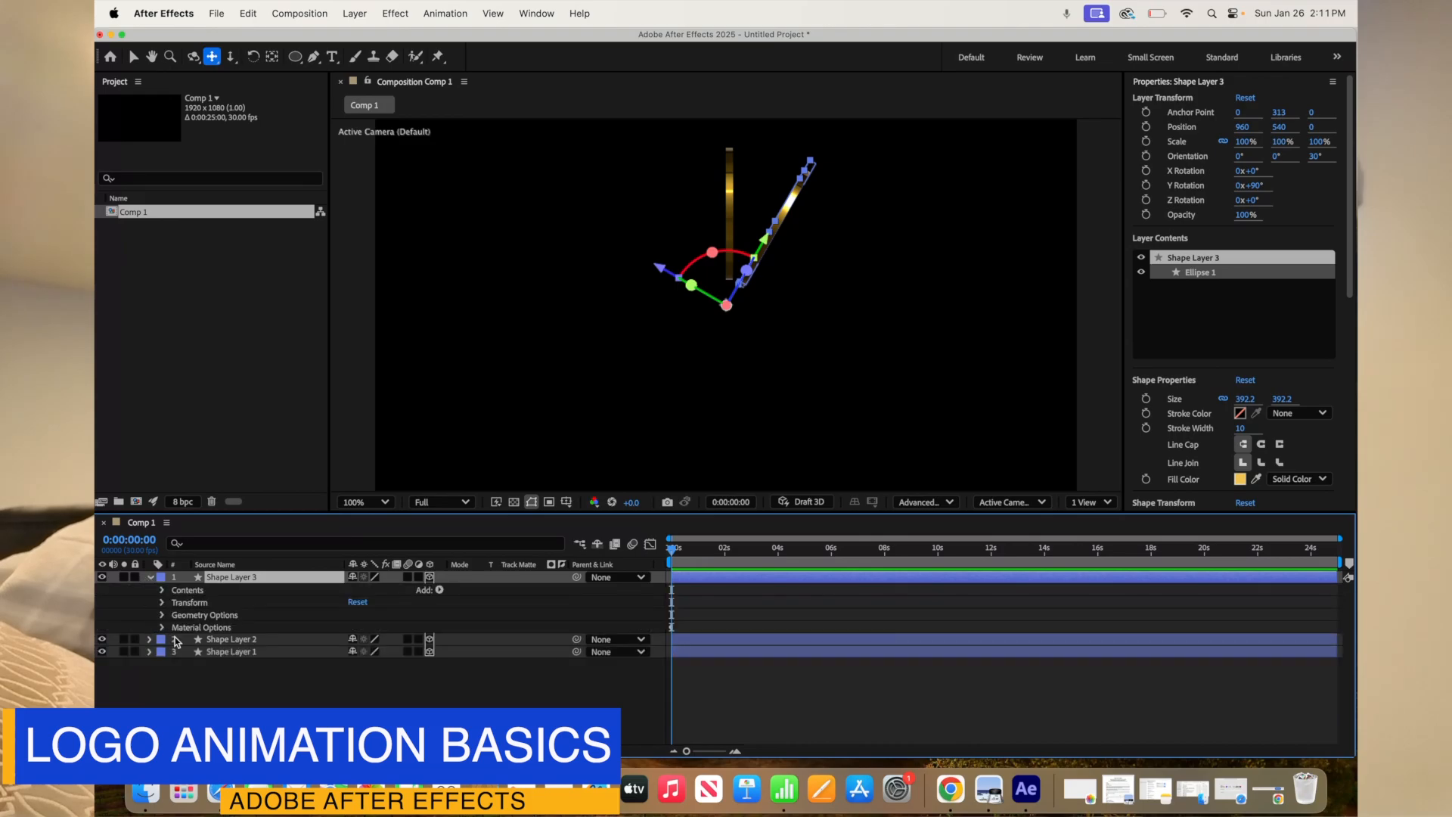
{"action": "left_click", "coordinate": [162, 603]}
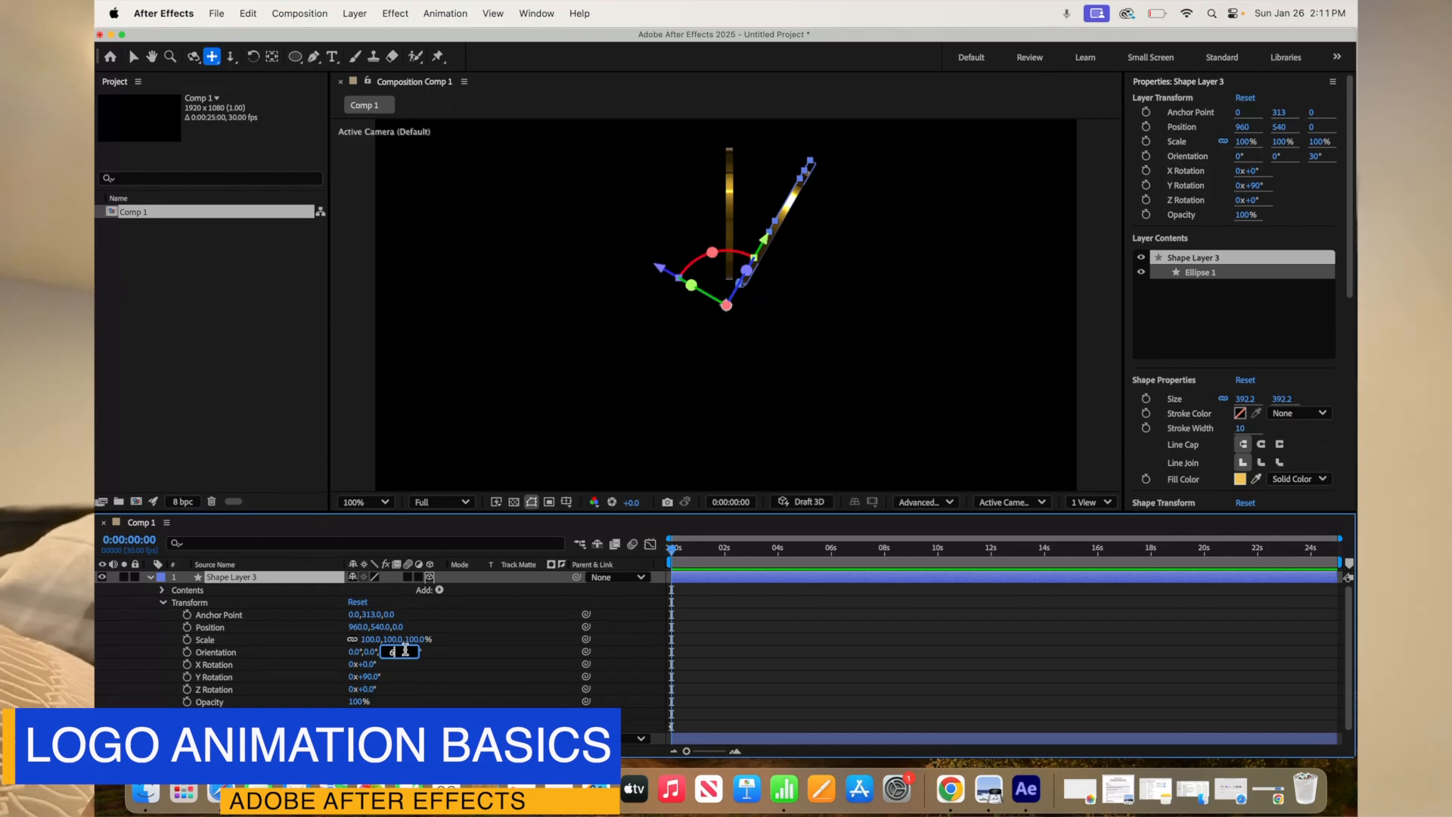
{"action": "key", "text": "Return"}
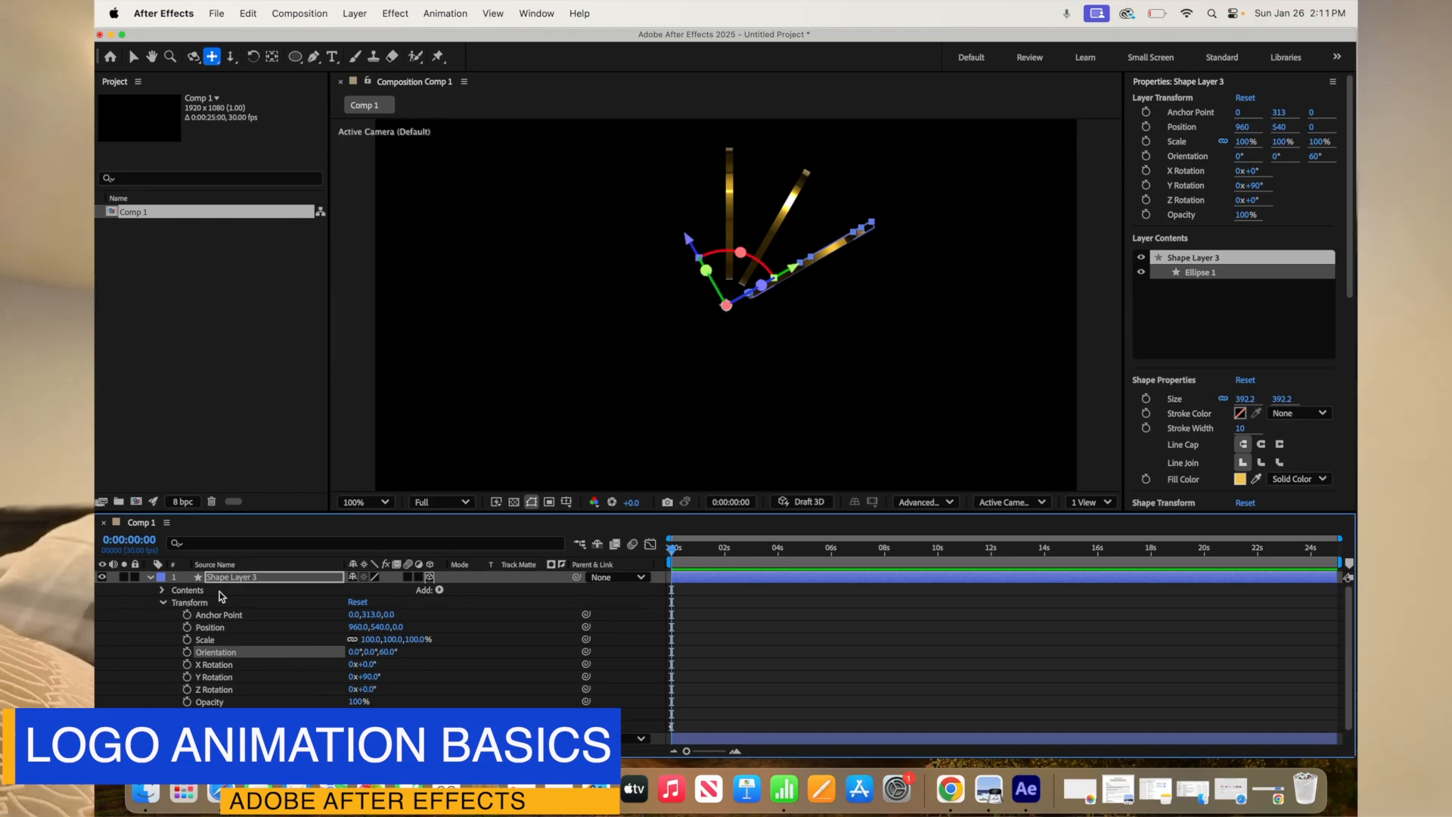
{"action": "left_click", "coordinate": [151, 577]}
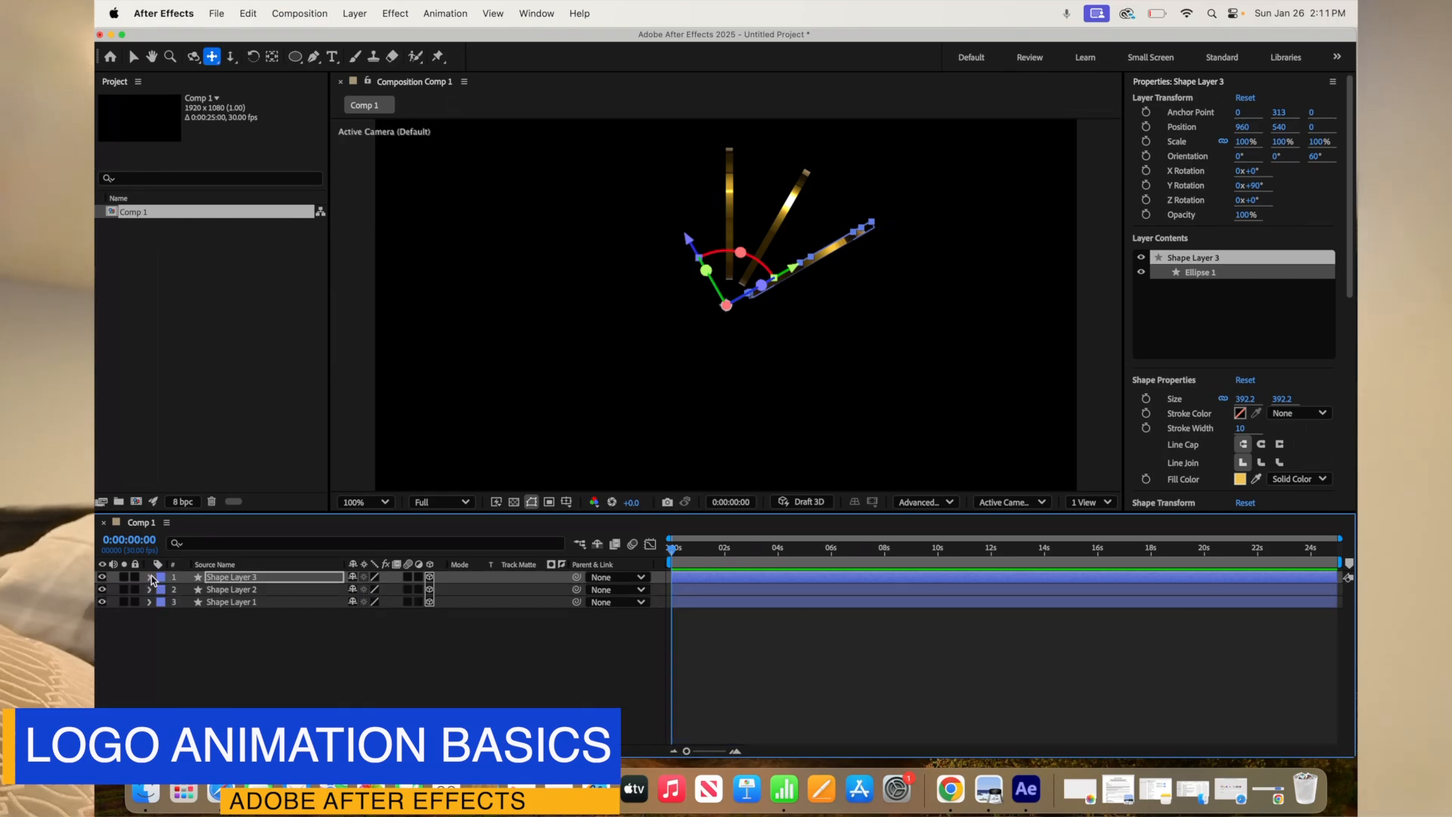
Step: Duplicate the 60° disc layer and set the new copy's Z orientation to 90°, collapsing its properties
{"action": "left_click", "coordinate": [257, 583]}
{"action": "key", "text": "super+d"}
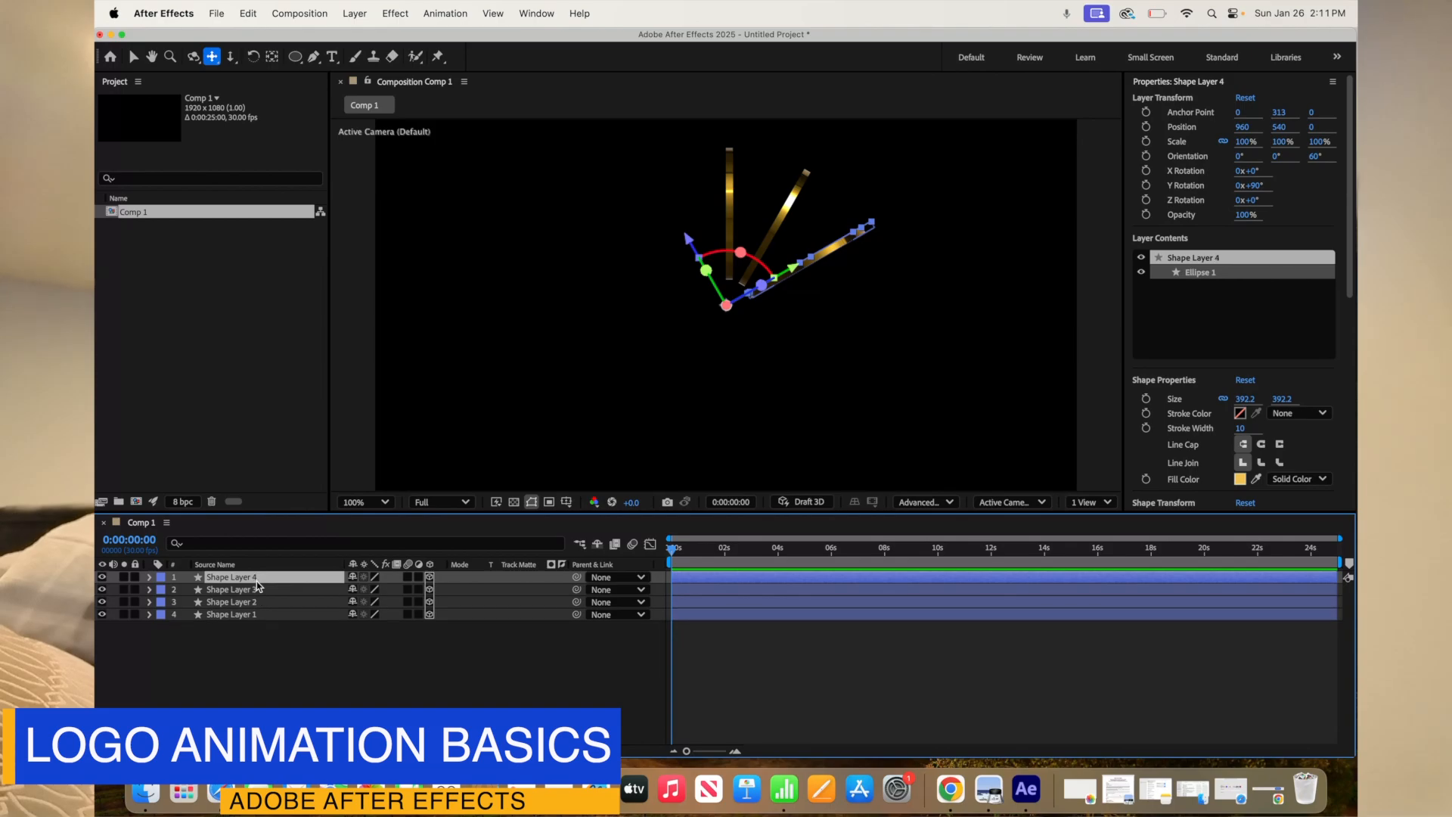
{"action": "left_click", "coordinate": [149, 577]}
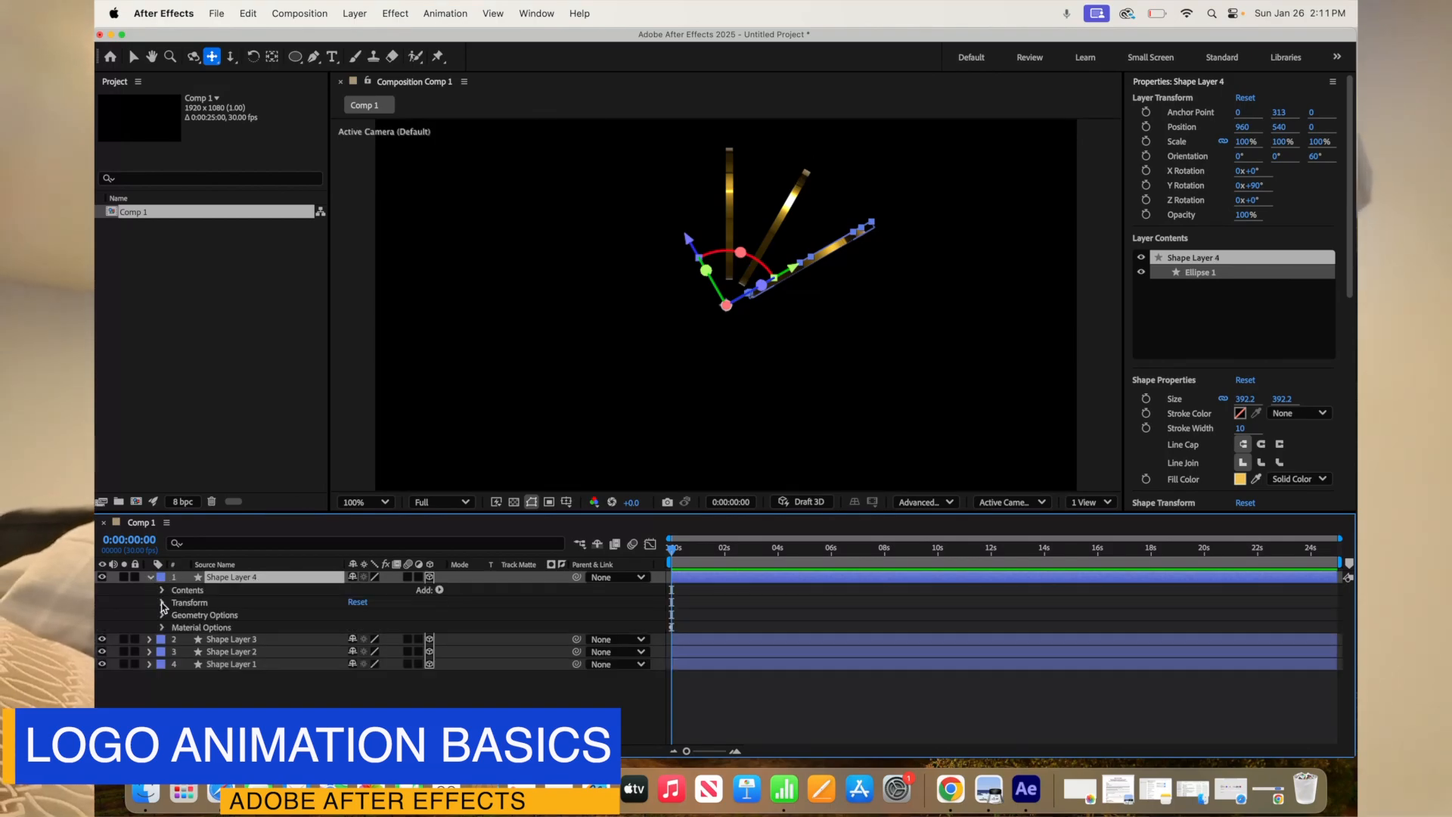
{"action": "left_click", "coordinate": [161, 602]}
{"action": "left_click", "coordinate": [387, 652]}
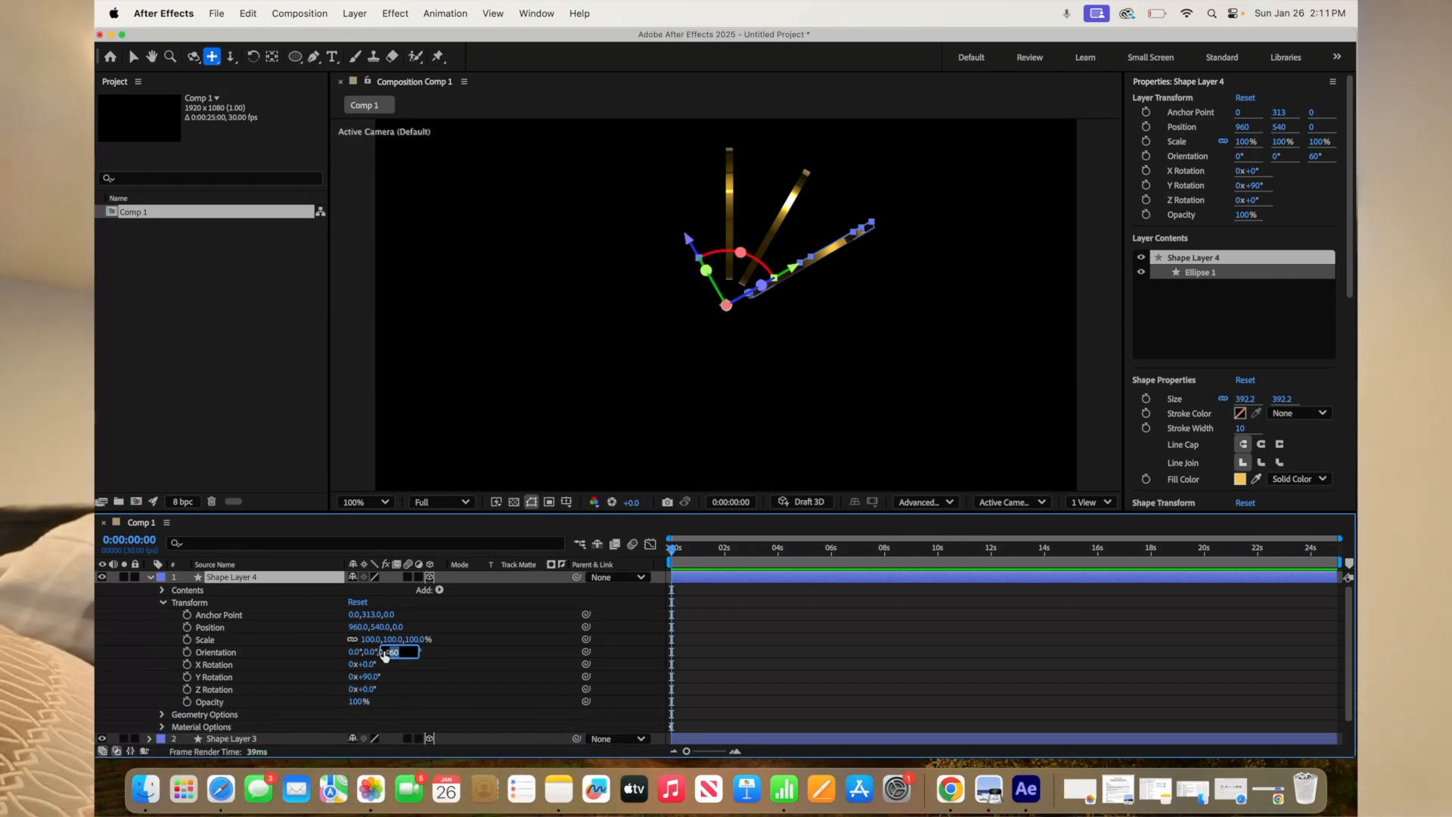
{"action": "type", "text": "9"}
{"action": "key", "text": "Return"}
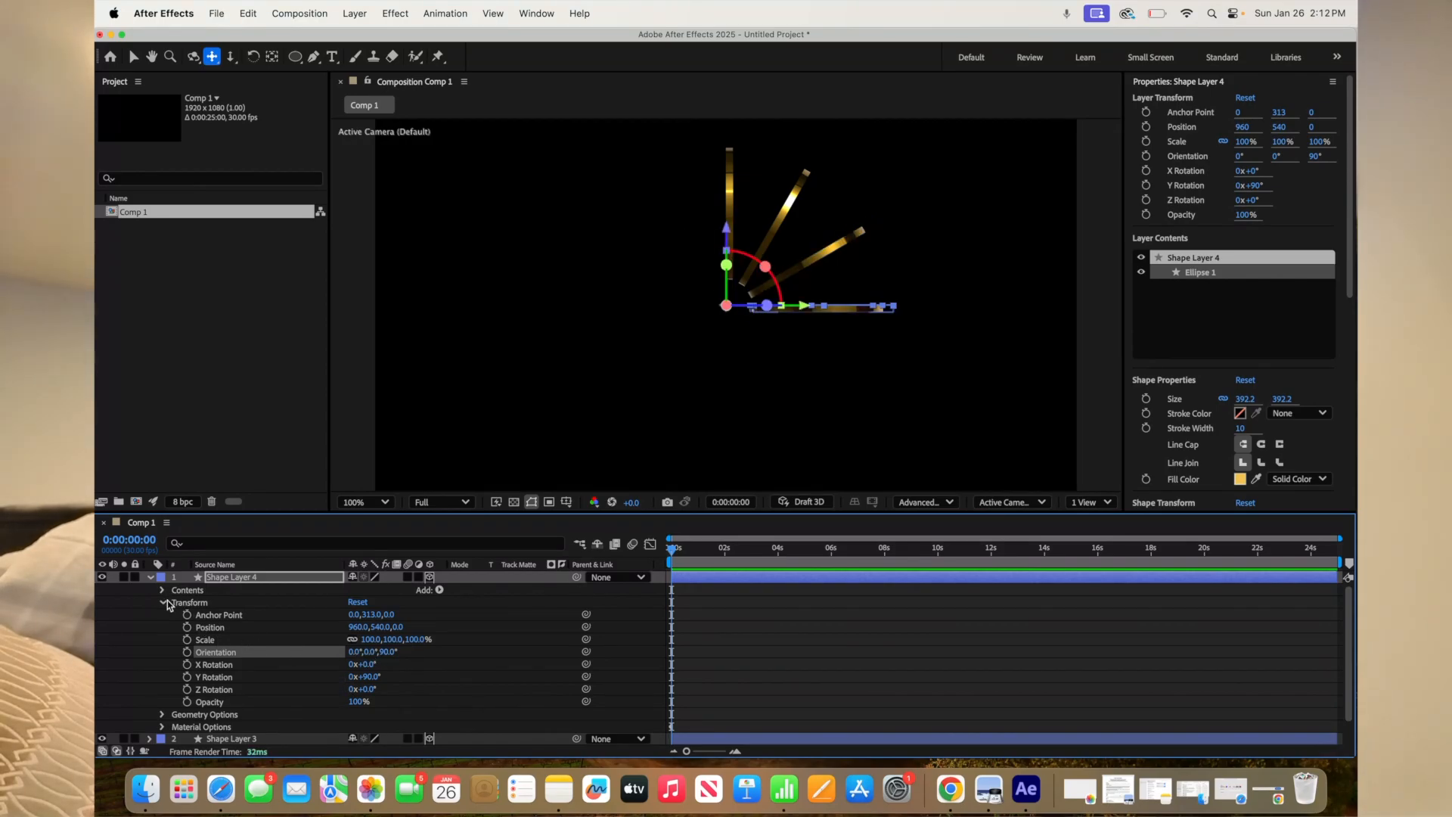
{"action": "left_click", "coordinate": [149, 576]}
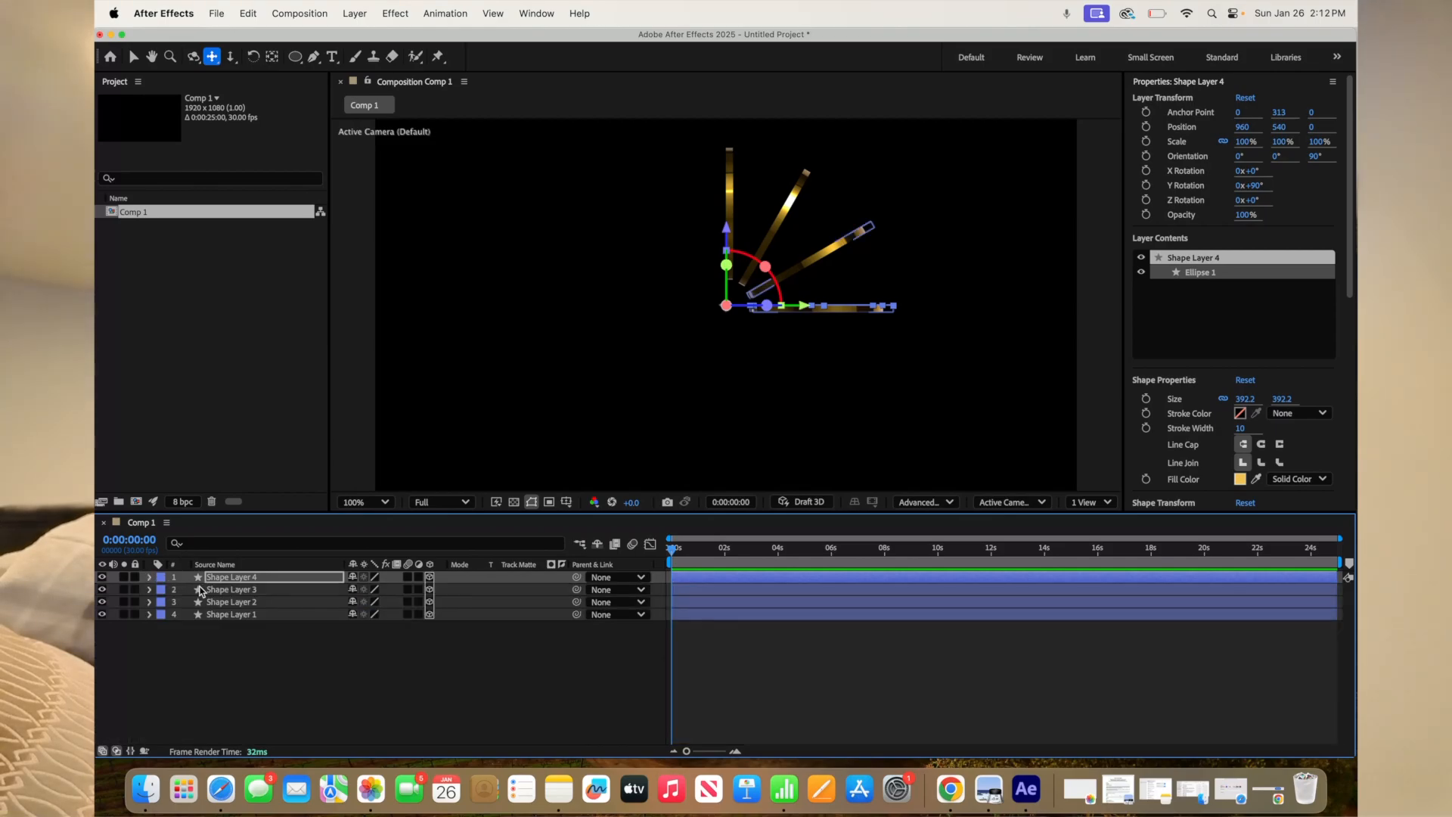
Step: Duplicate the 90° disc layer and set the new copy's Z orientation to 120°, collapsing its properties
{"action": "left_click", "coordinate": [270, 576]}
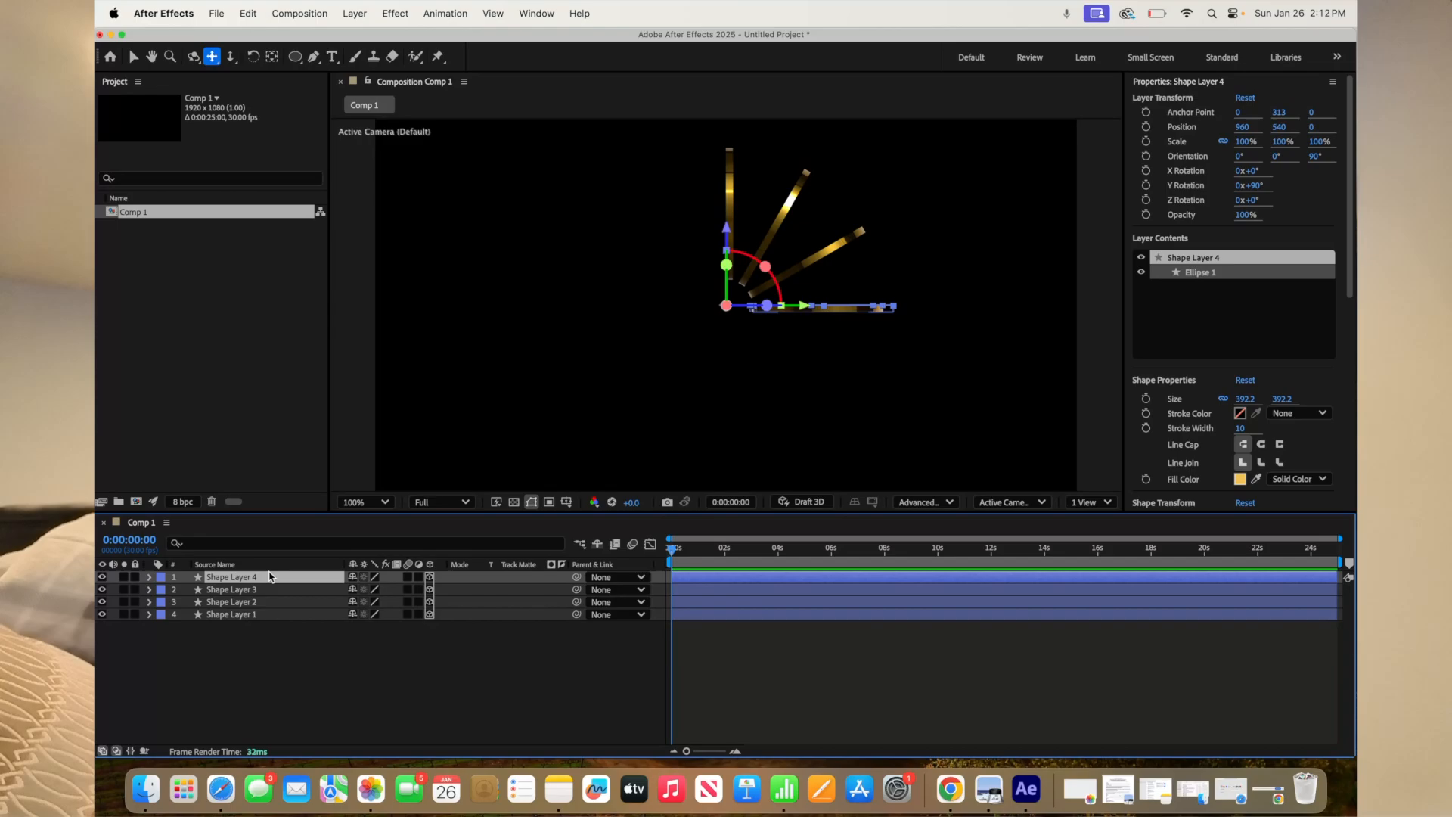
{"action": "key", "text": "super+d"}
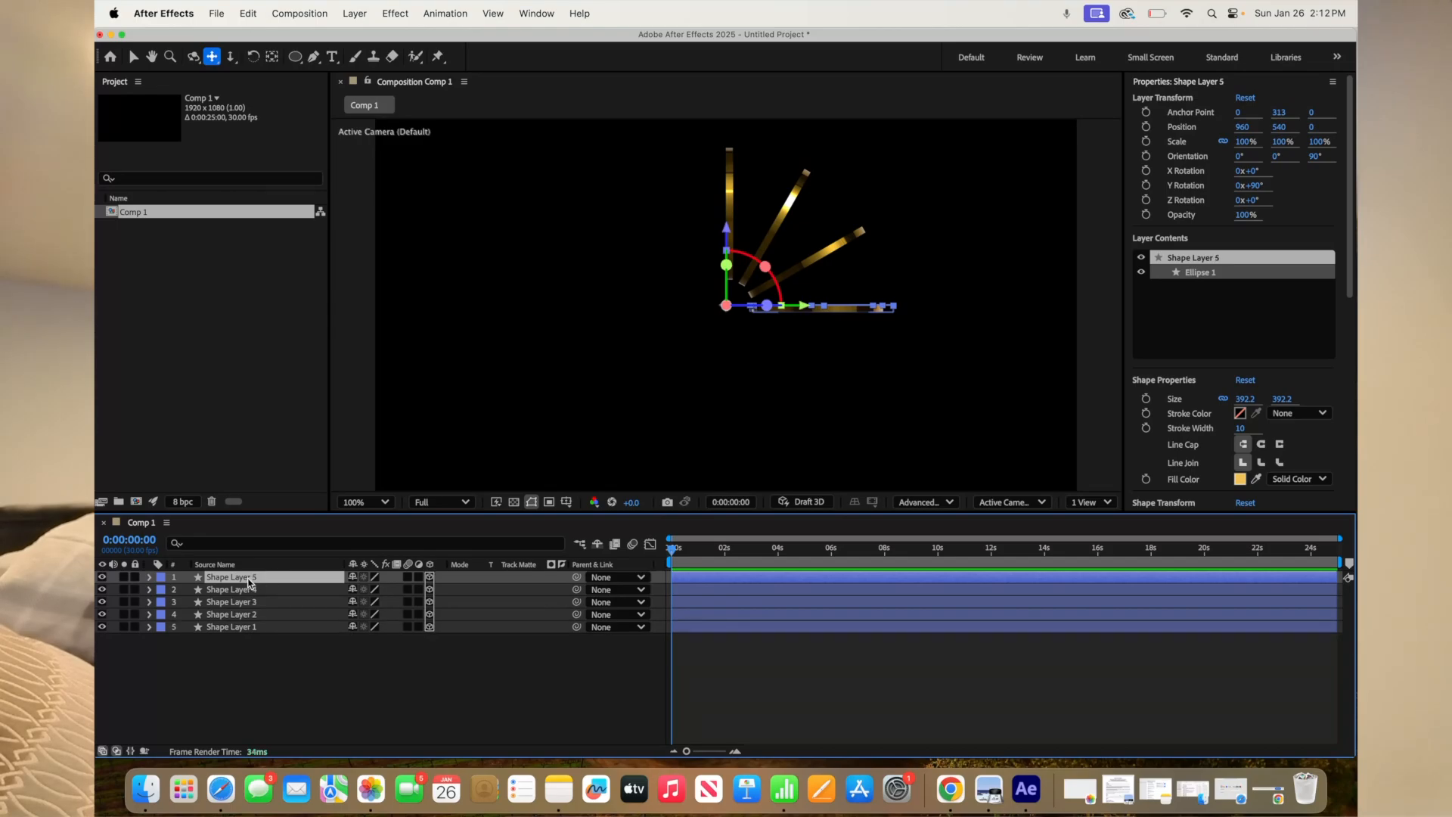
{"action": "left_click", "coordinate": [149, 578]}
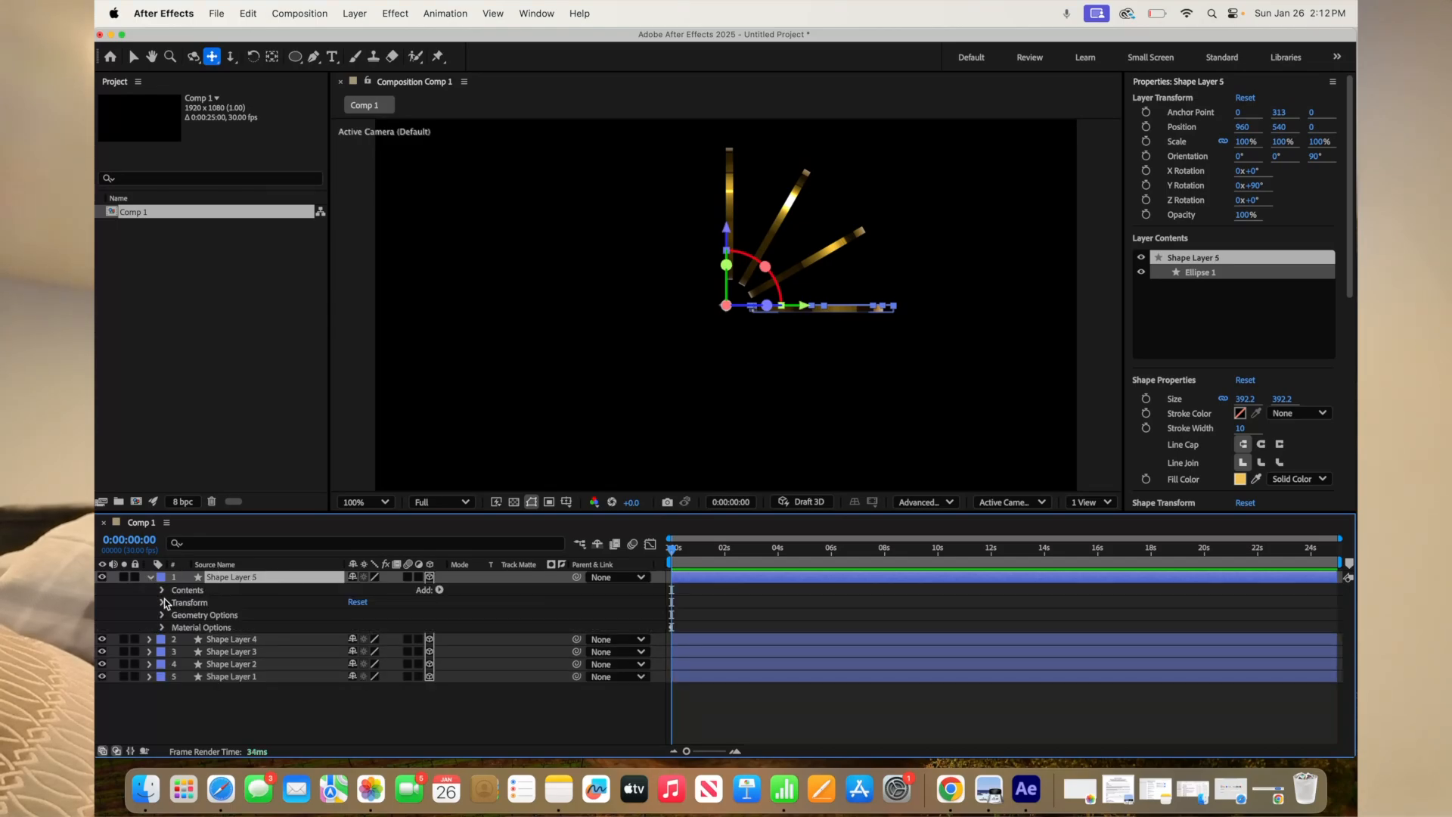
{"action": "left_click", "coordinate": [163, 603]}
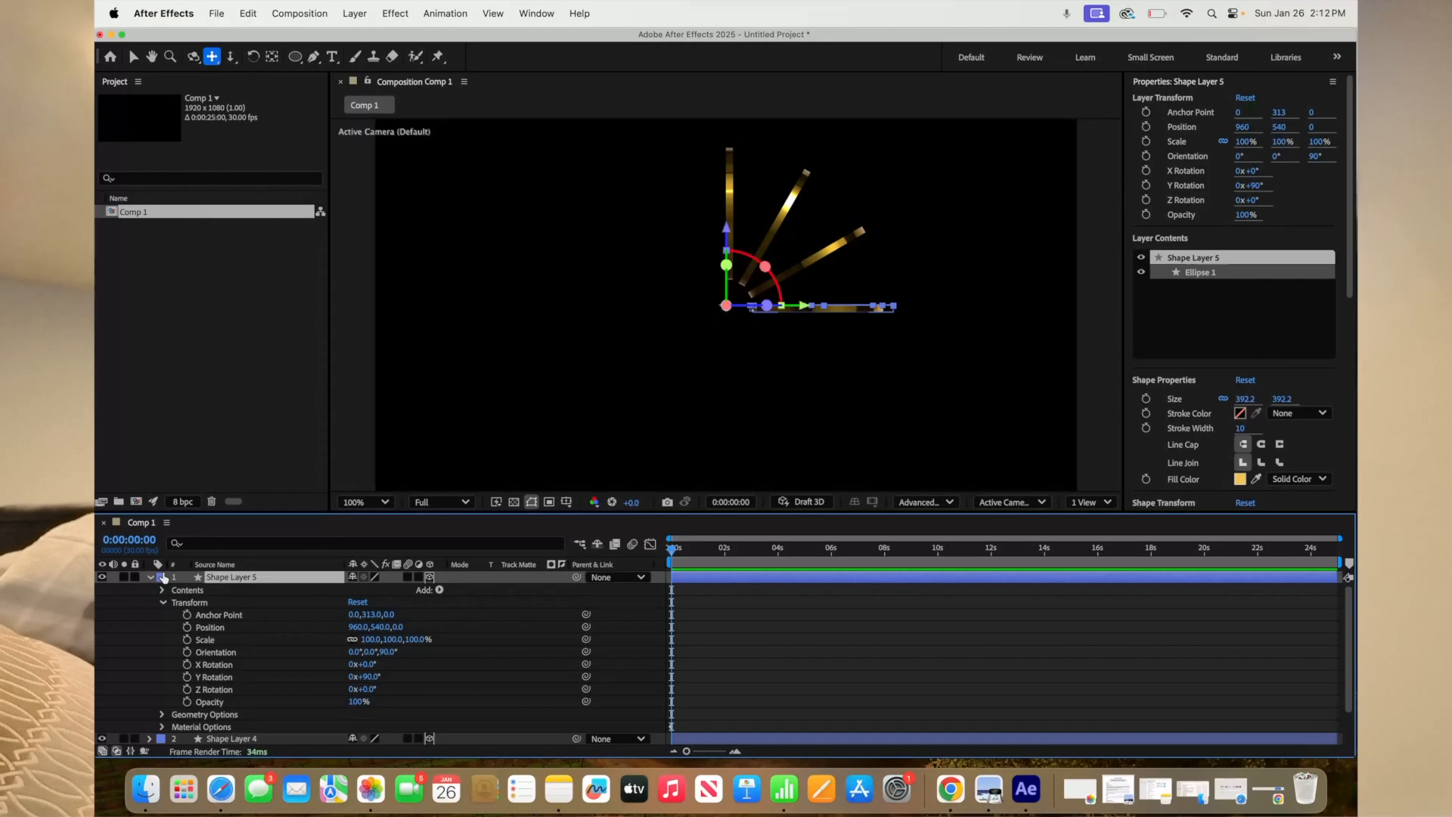
{"action": "left_click", "coordinate": [395, 651]}
{"action": "type", "text": "120"}
{"action": "key", "text": "Return"}
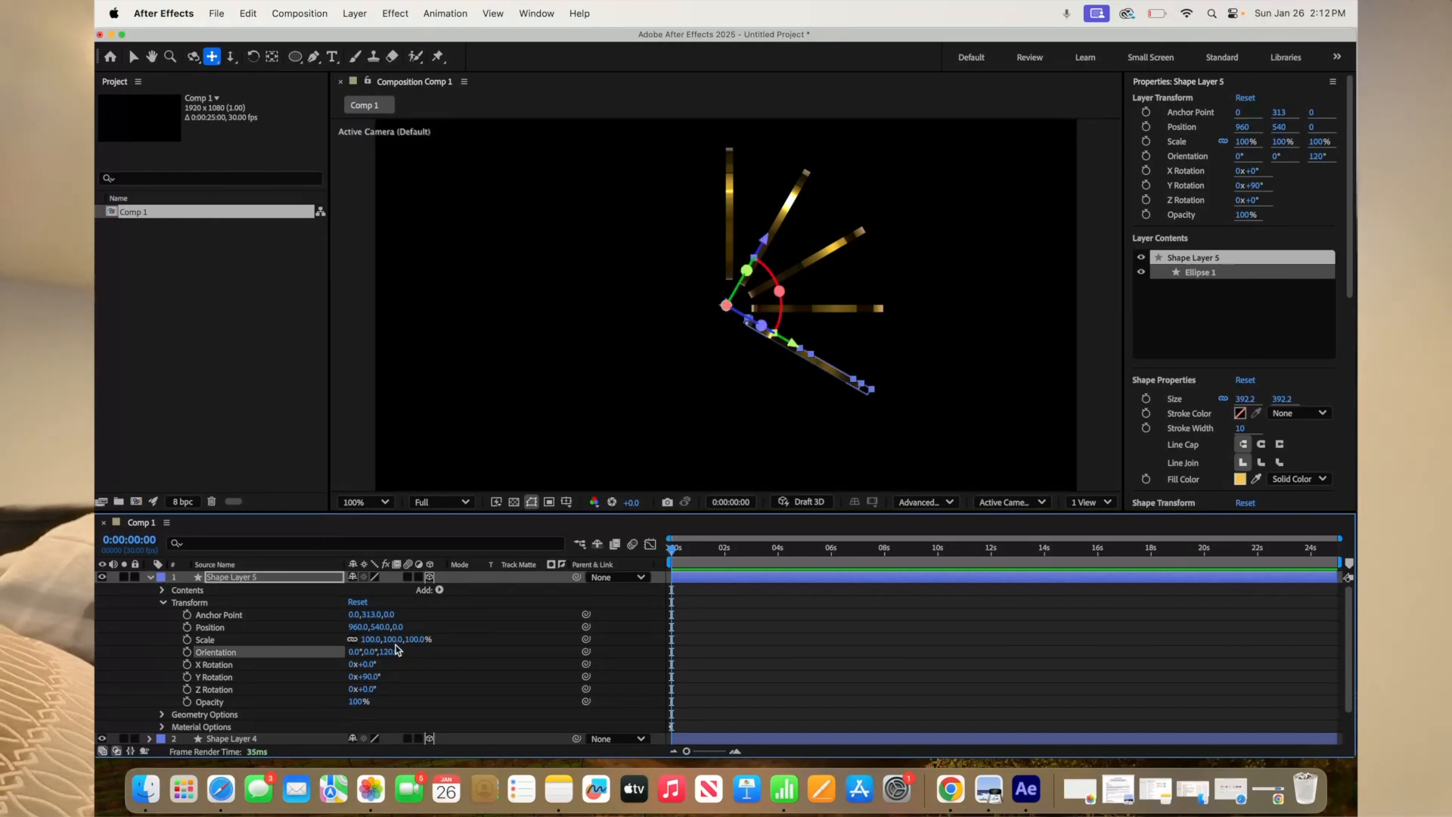
{"action": "left_click", "coordinate": [150, 577]}
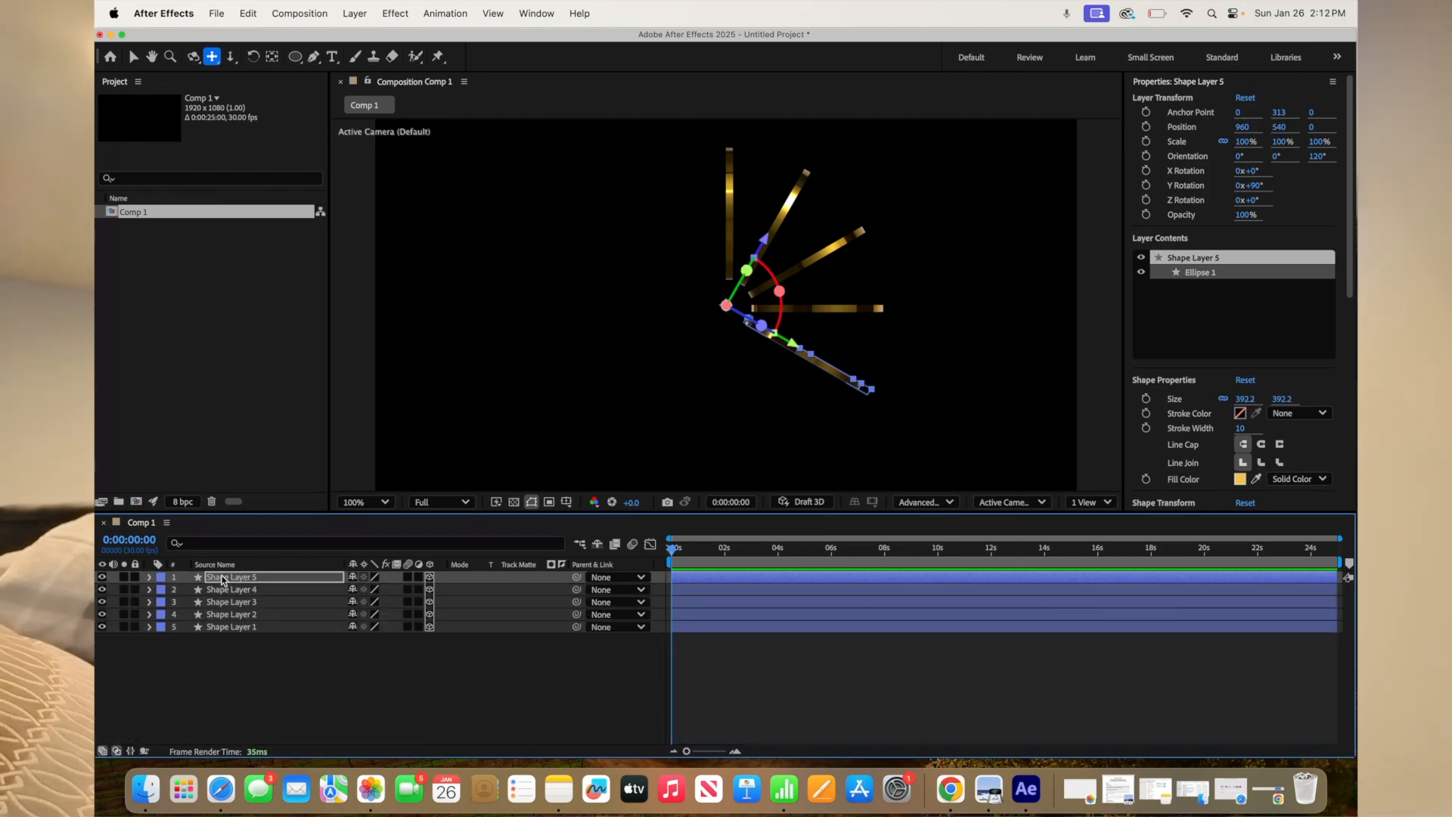
Step: Duplicate the 120° disc layer and set the new copy's Z orientation to 150°, collapsing its properties
{"action": "left_click", "coordinate": [224, 578]}
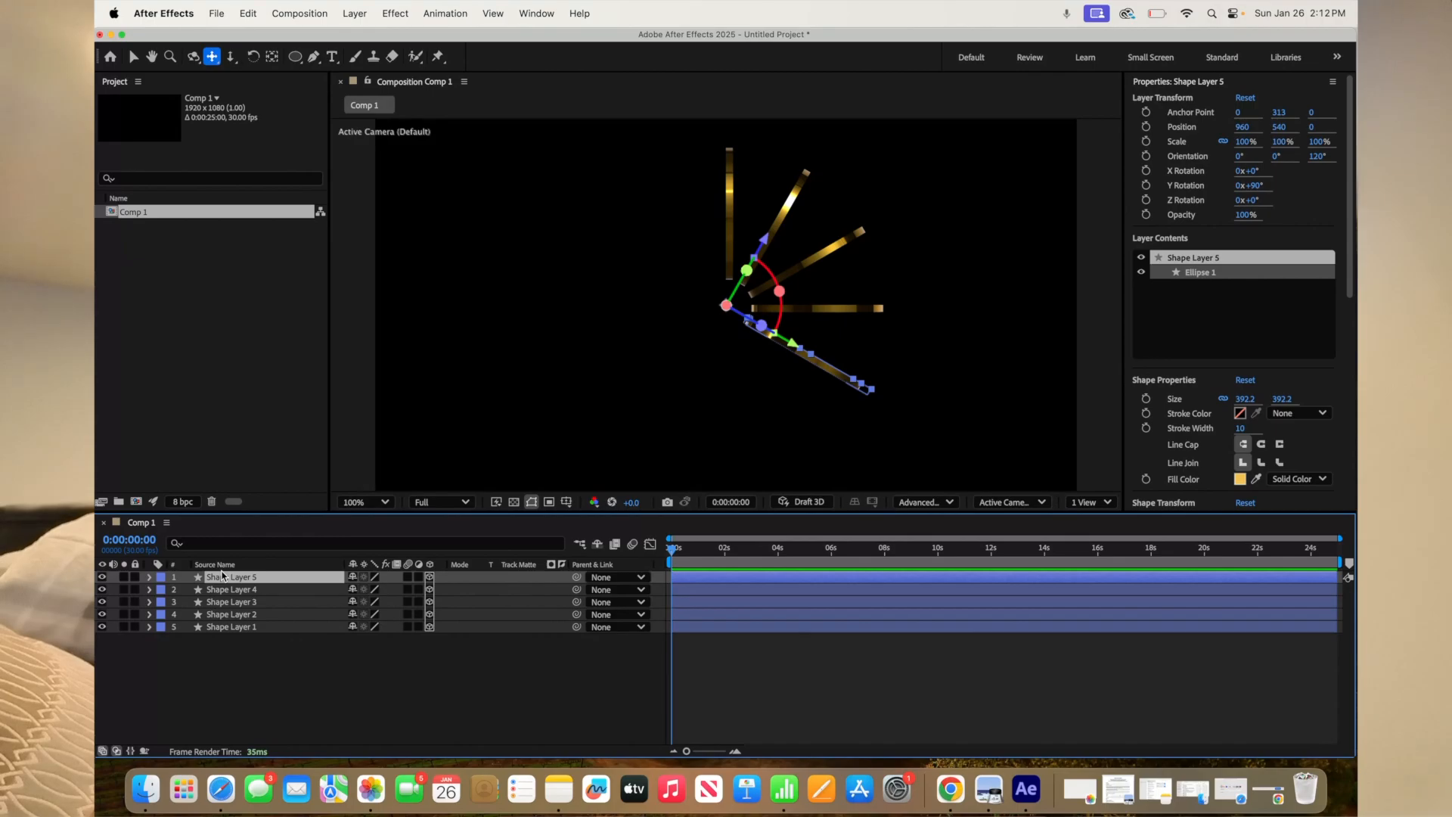
{"action": "key", "text": "super+d"}
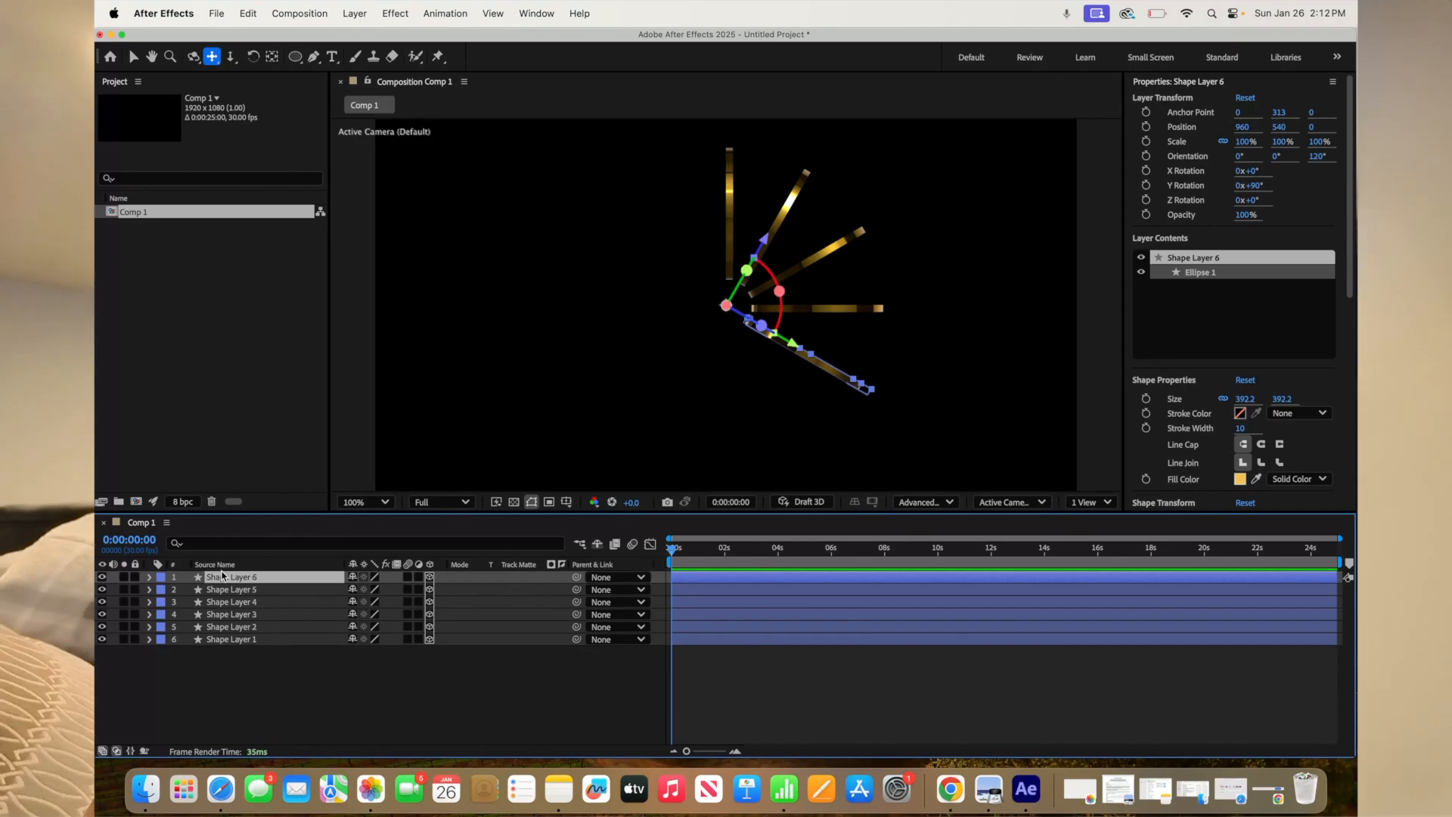
{"action": "left_click", "coordinate": [148, 577]}
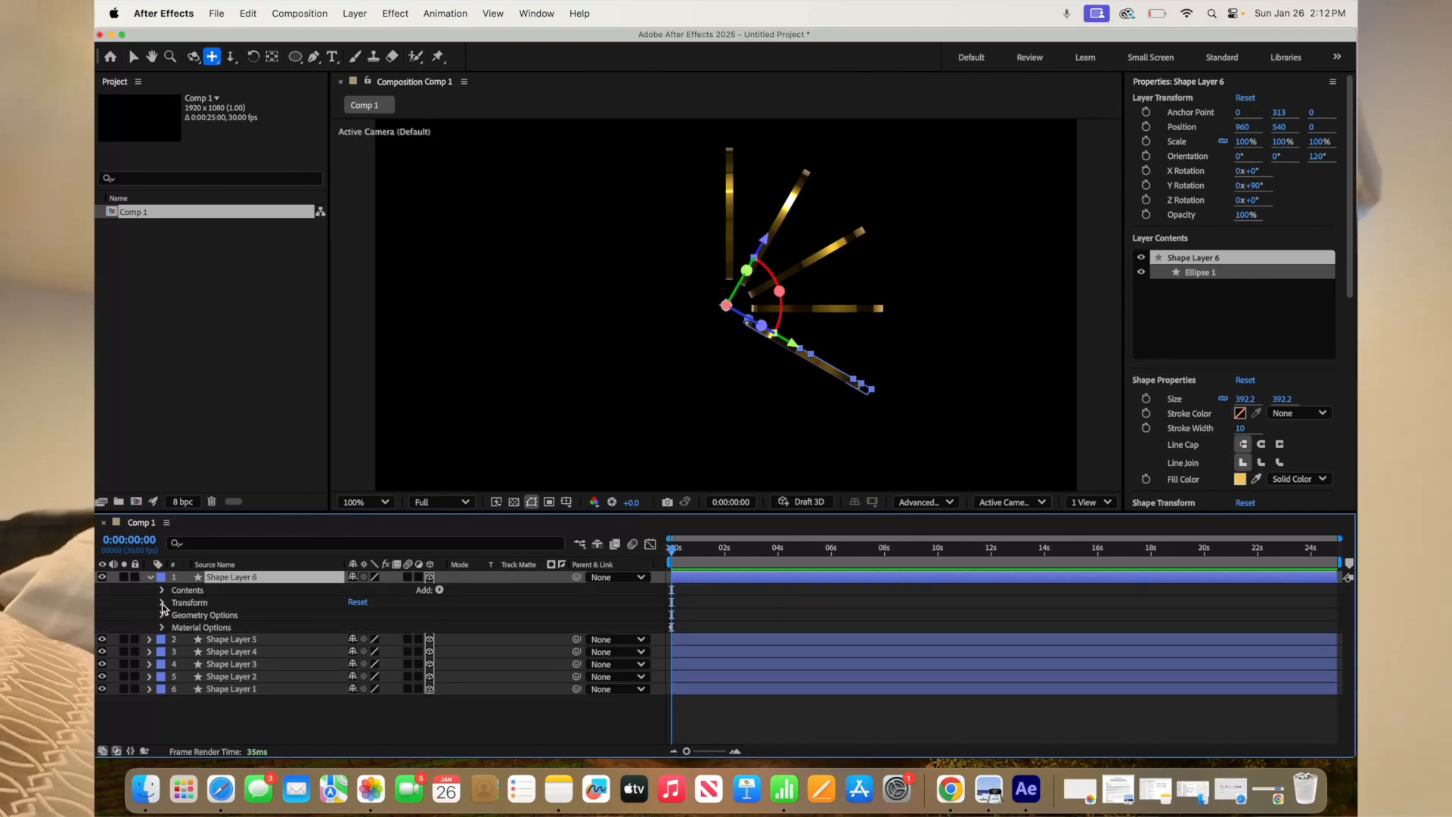
{"action": "left_click", "coordinate": [162, 603]}
{"action": "left_click", "coordinate": [387, 652]}
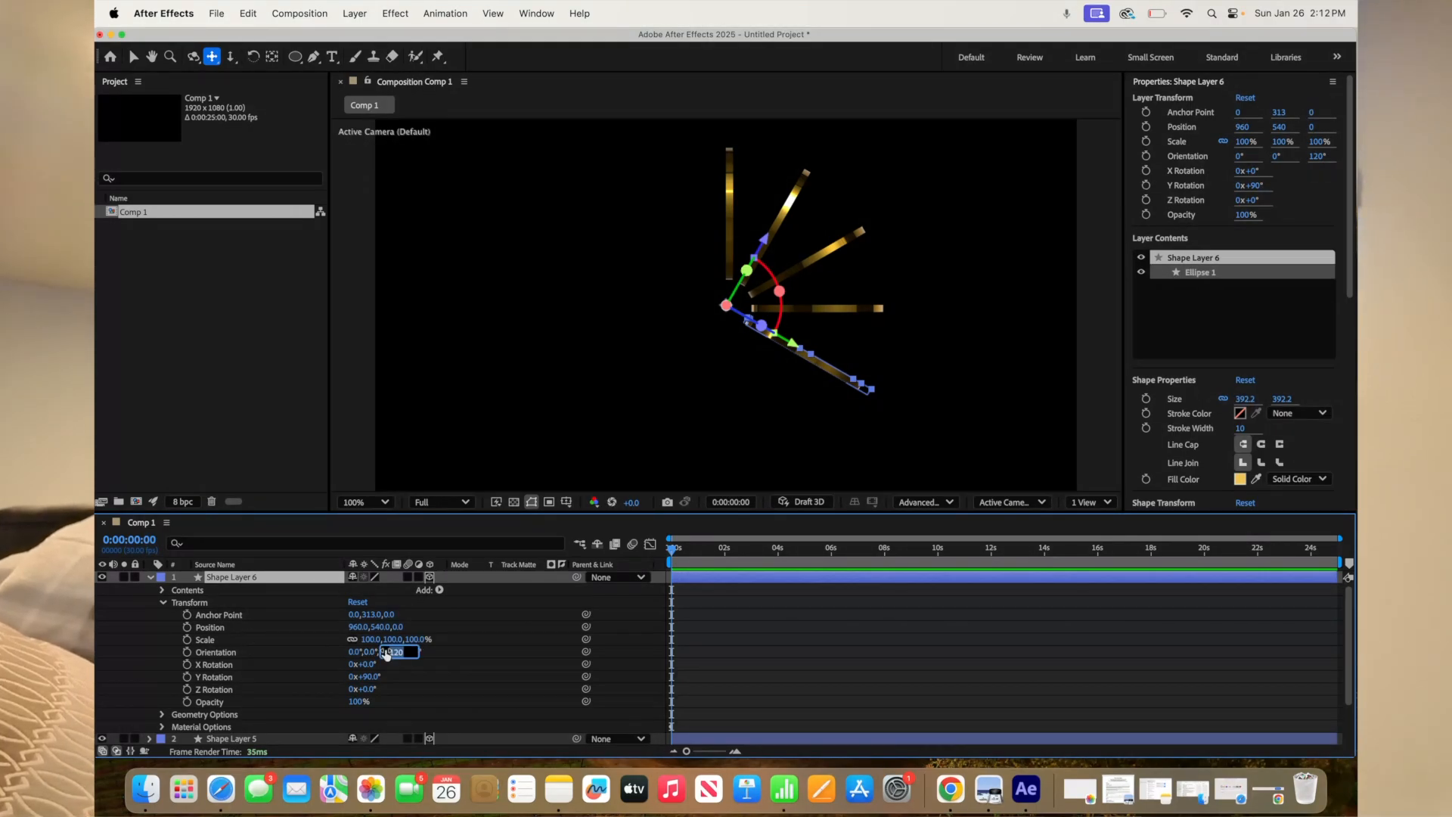
{"action": "type", "text": "150"}
{"action": "key", "text": "Return"}
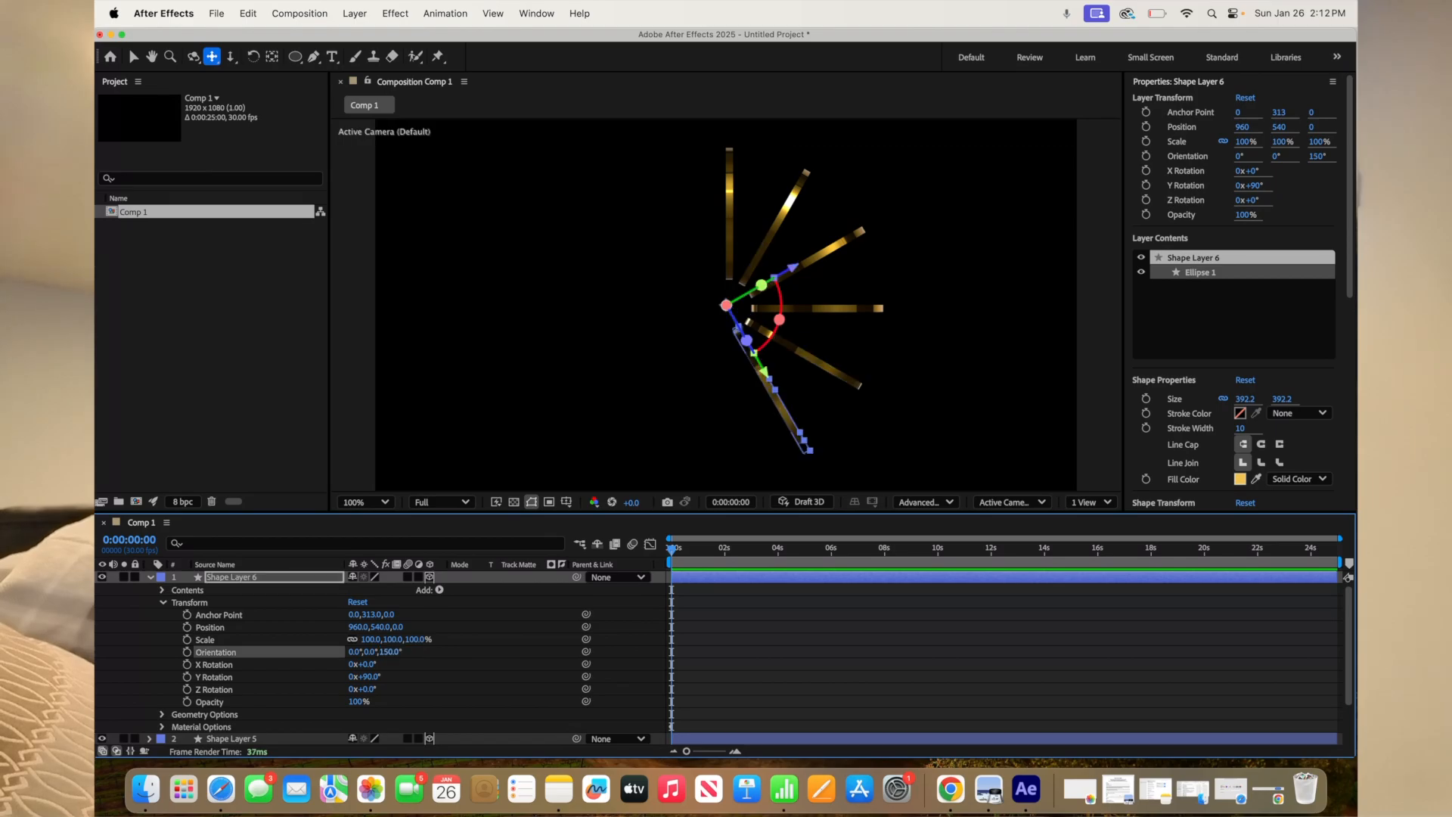
{"action": "left_click", "coordinate": [156, 579]}
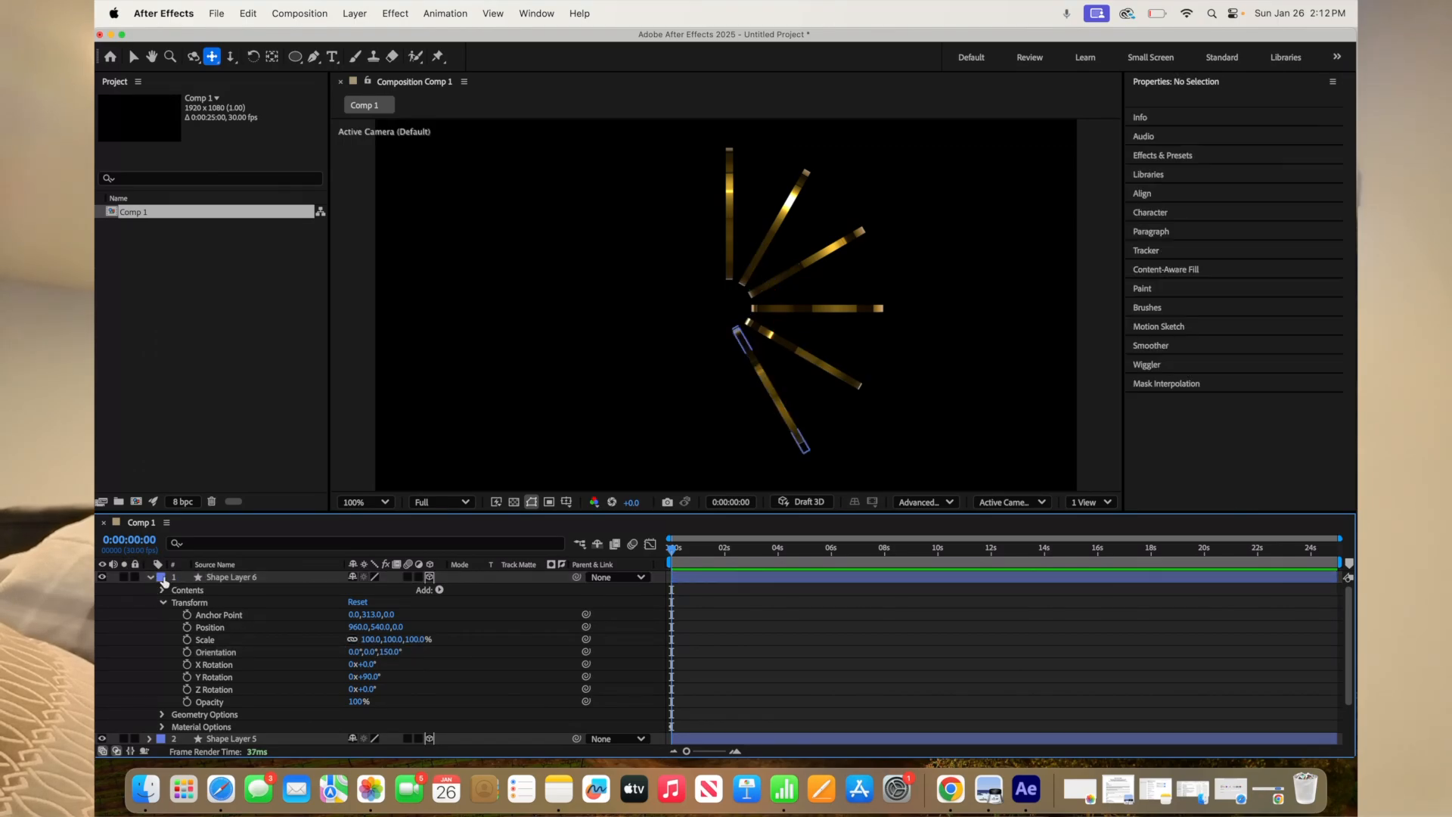
{"action": "left_click", "coordinate": [151, 577]}
Step: Duplicate the 150° disc layer and set the new copy's Z orientation to 180°
{"action": "left_click", "coordinate": [215, 578]}
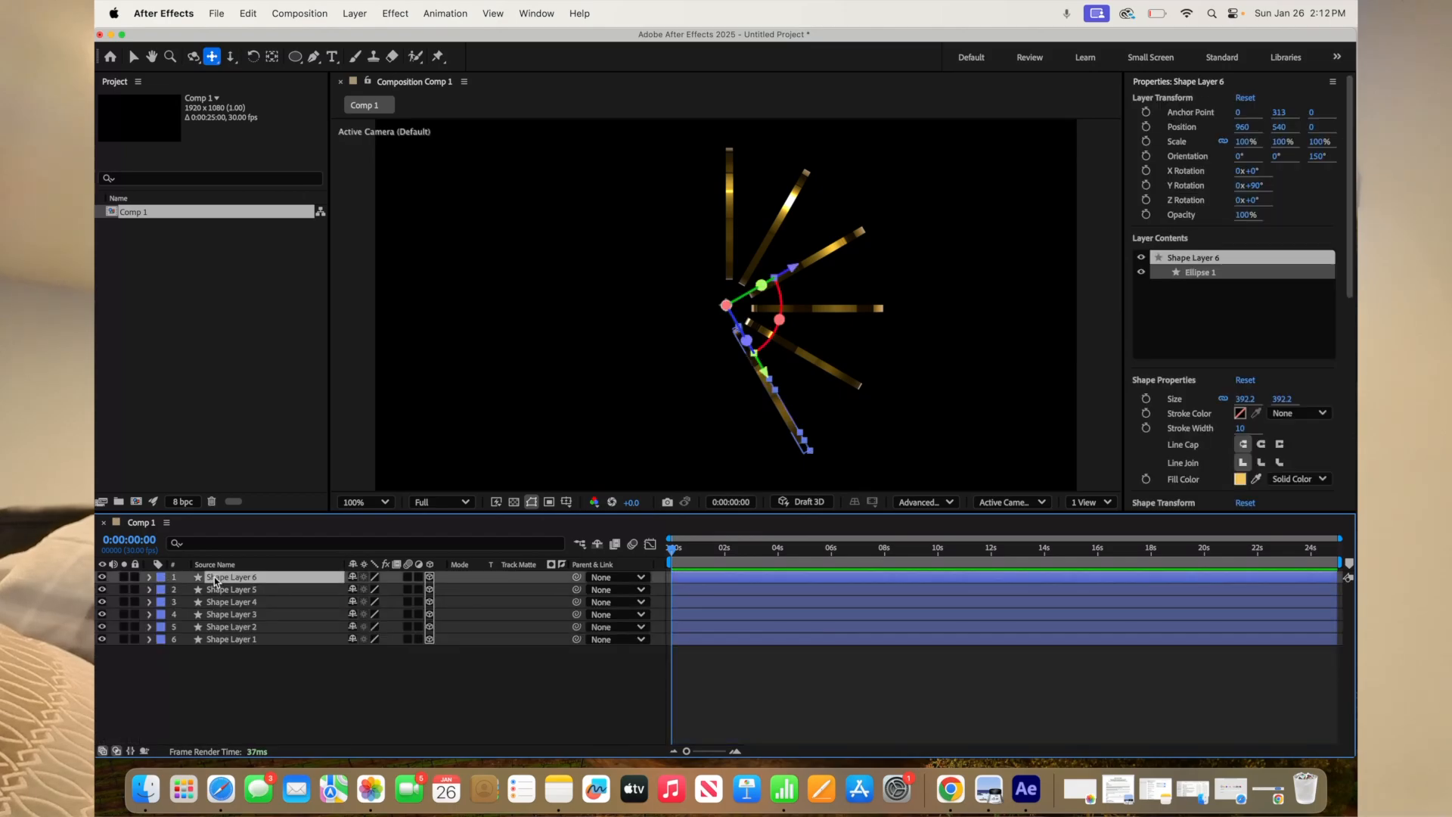
{"action": "key", "text": "super+d"}
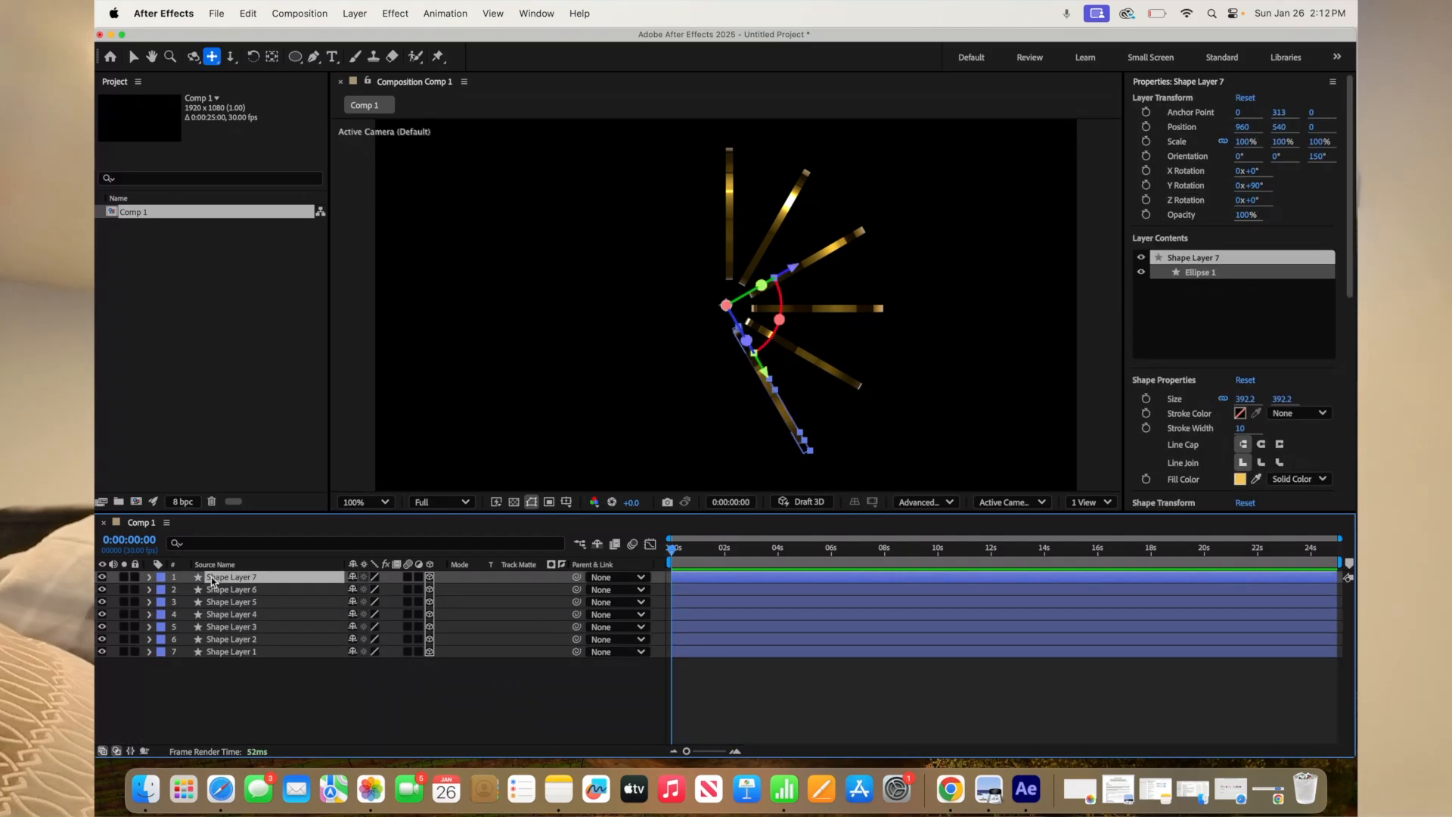
{"action": "left_click", "coordinate": [149, 577]}
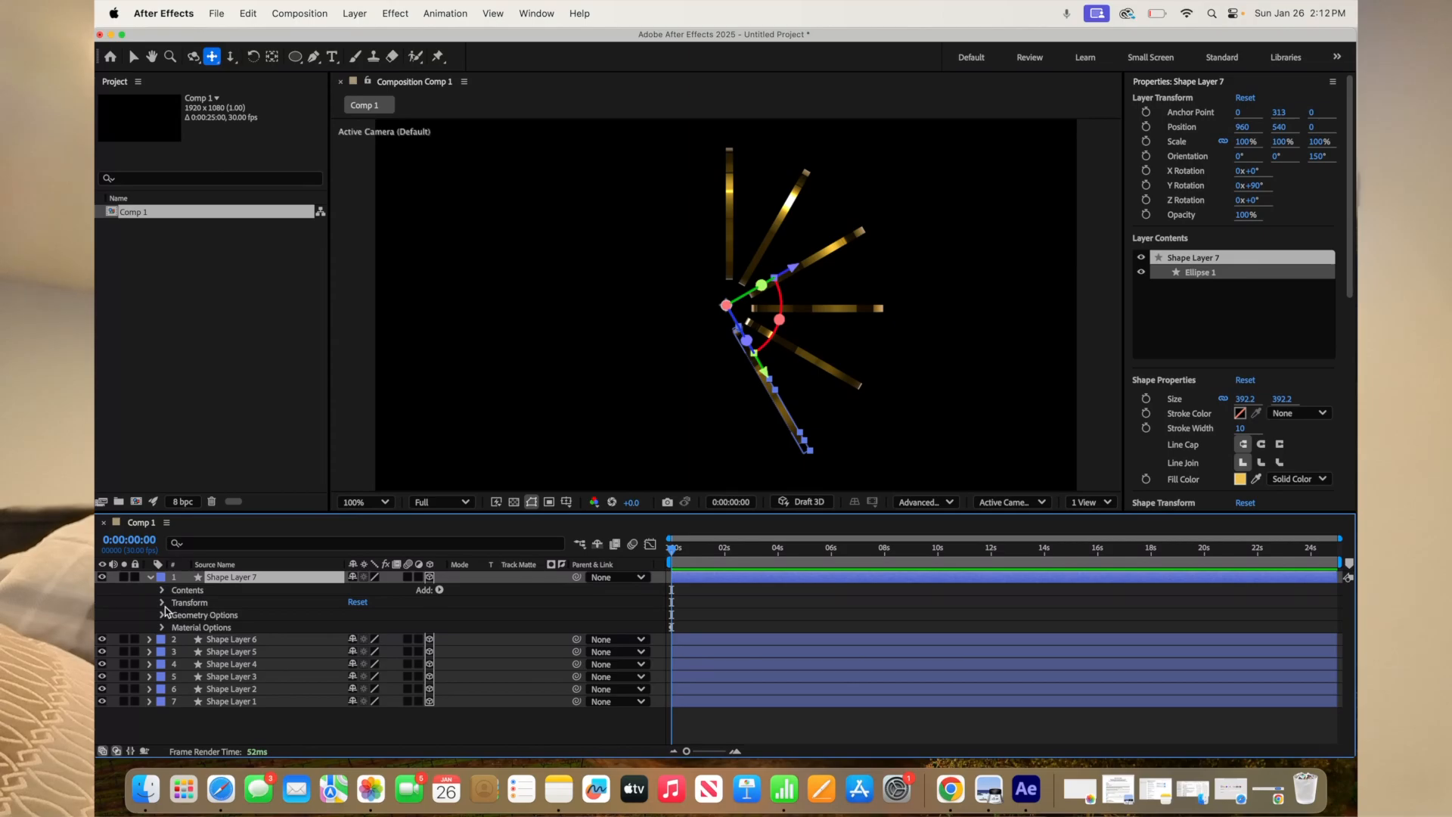
{"action": "left_click", "coordinate": [162, 603]}
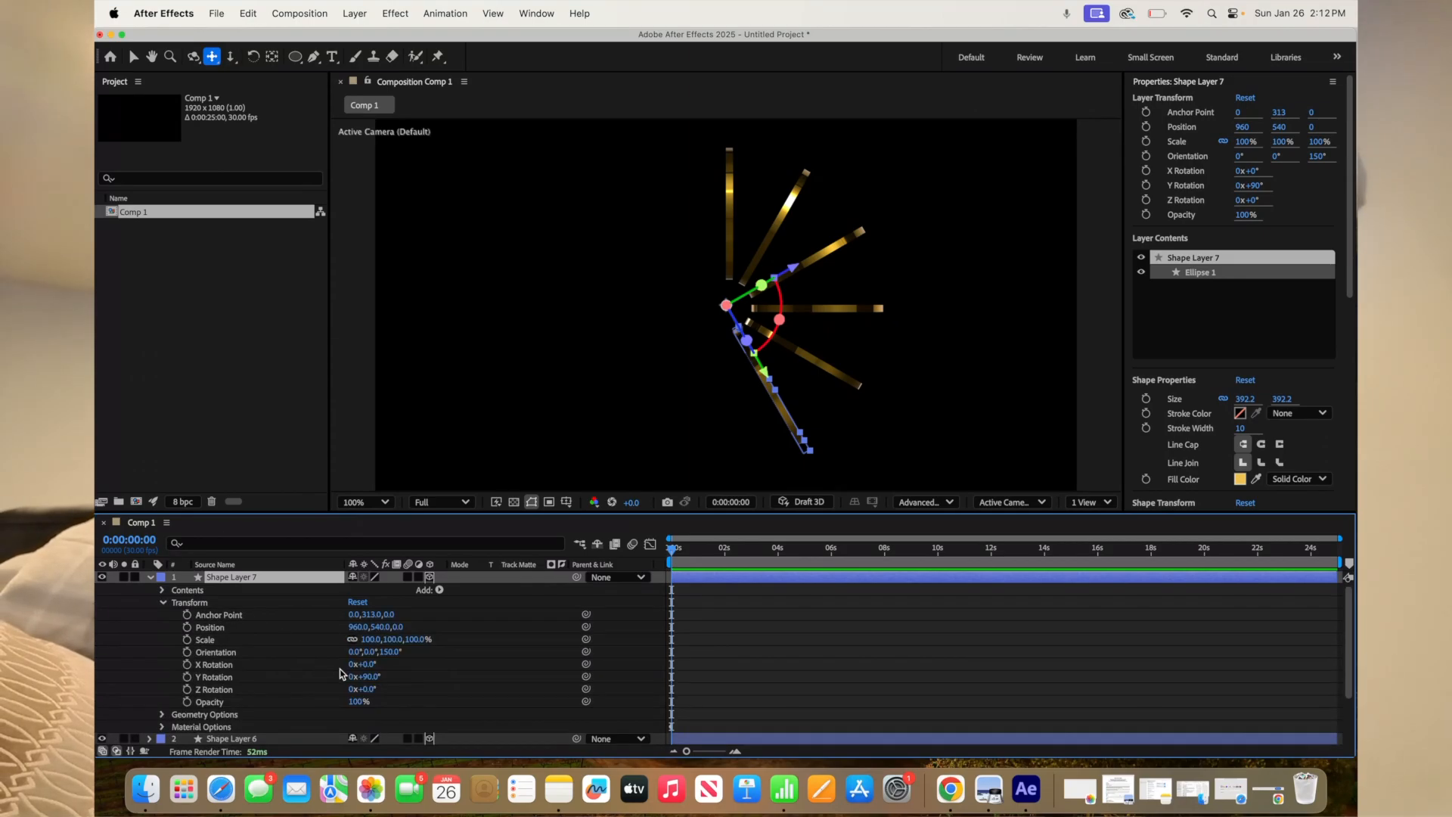
{"action": "left_click", "coordinate": [393, 652]}
{"action": "type", "text": "180"}
{"action": "key", "text": "Return"}
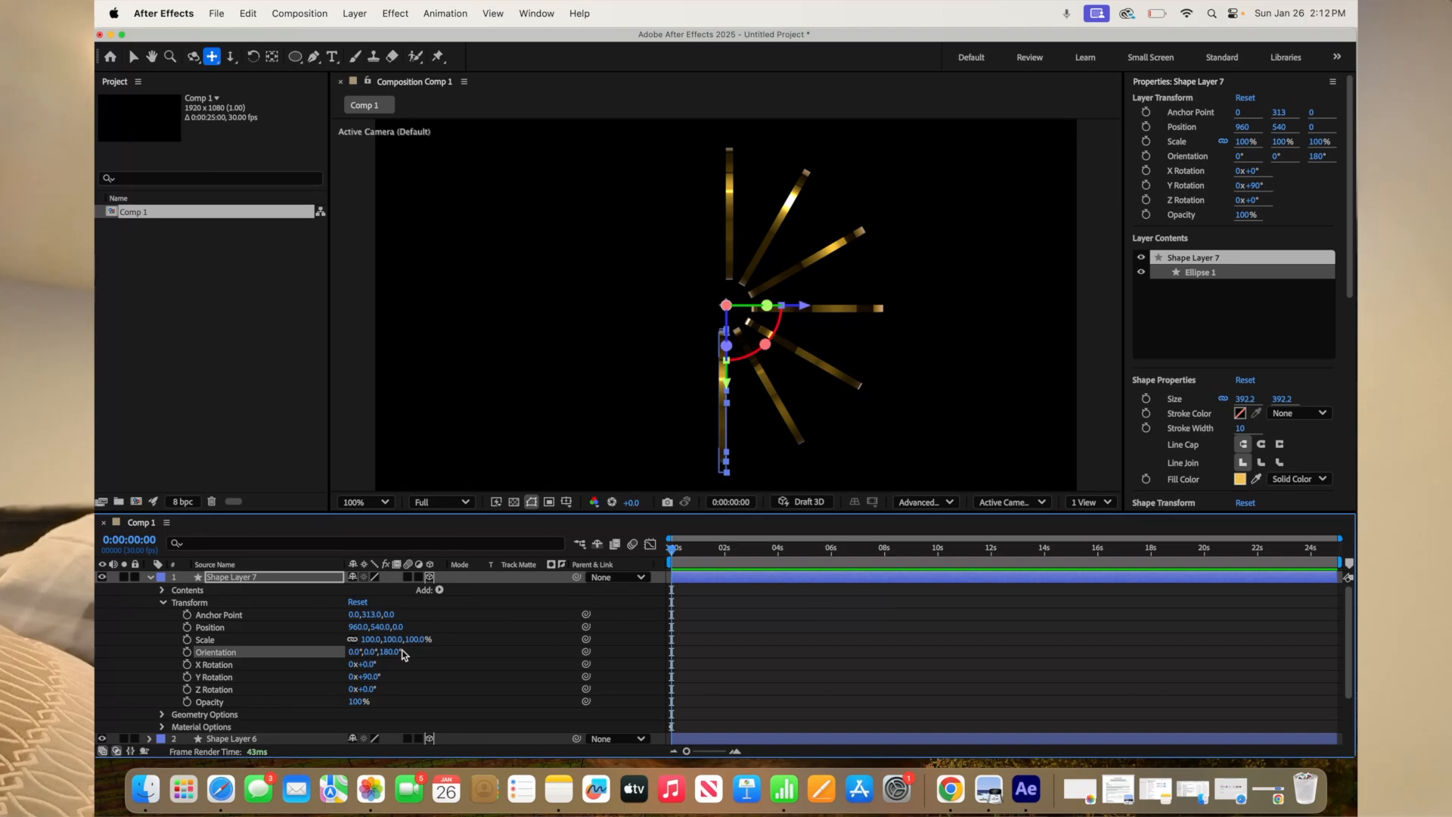
Step: Duplicate the 180° disc layer and set the new copy's Z orientation to 210°, collapsing its properties
{"action": "left_click", "coordinate": [149, 576]}
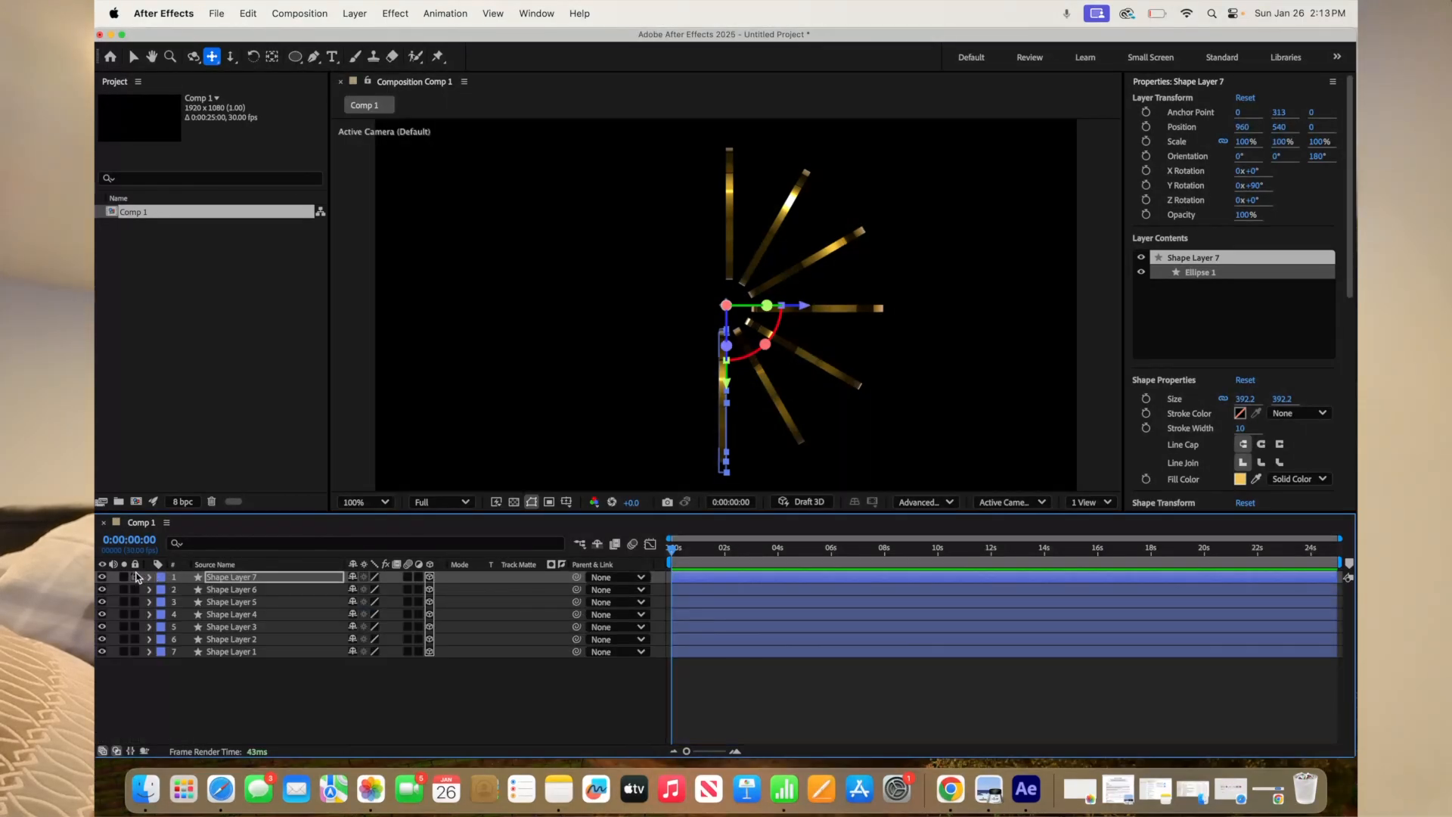
{"action": "left_click", "coordinate": [239, 579]}
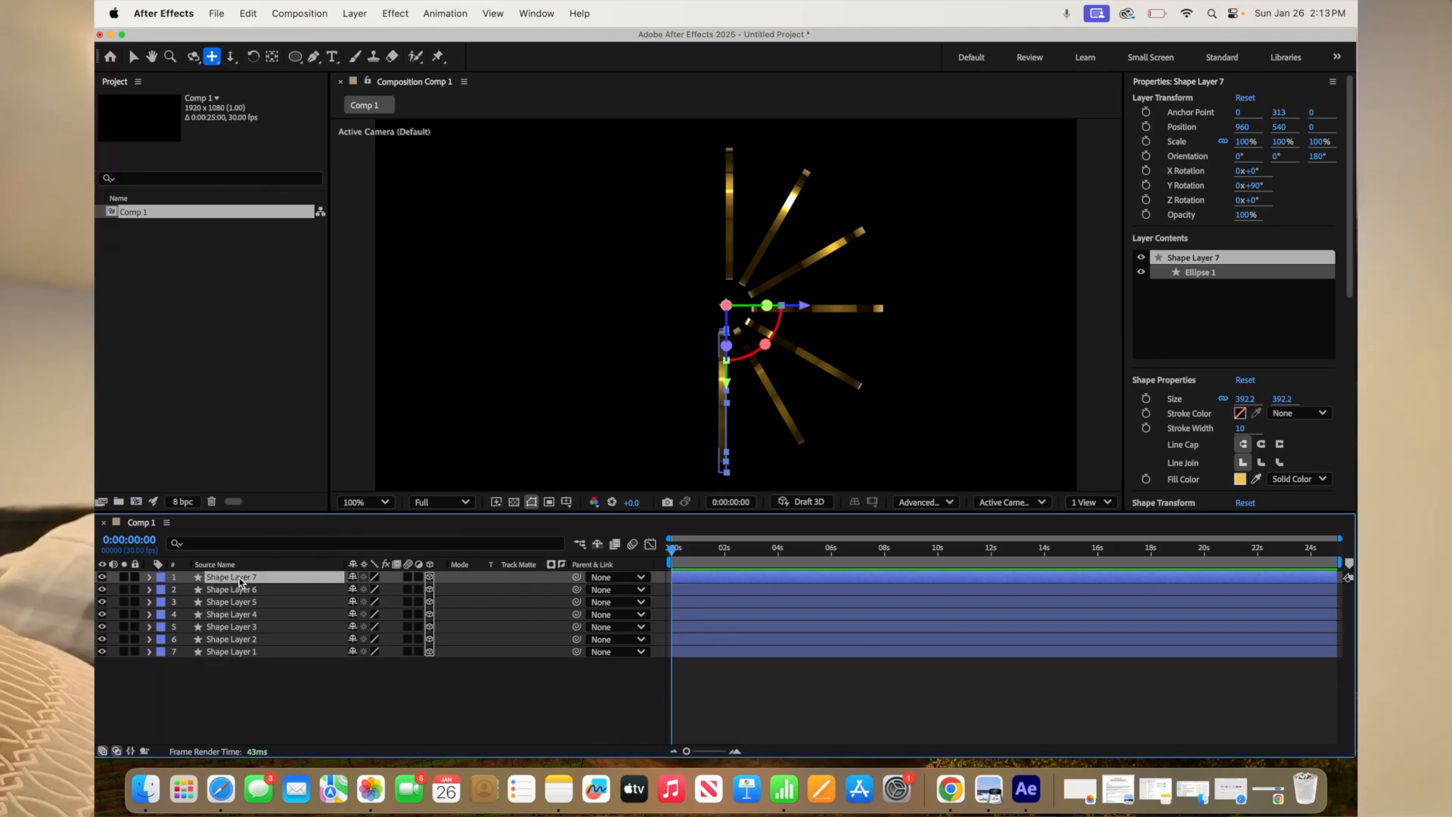
{"action": "key", "text": "super+d"}
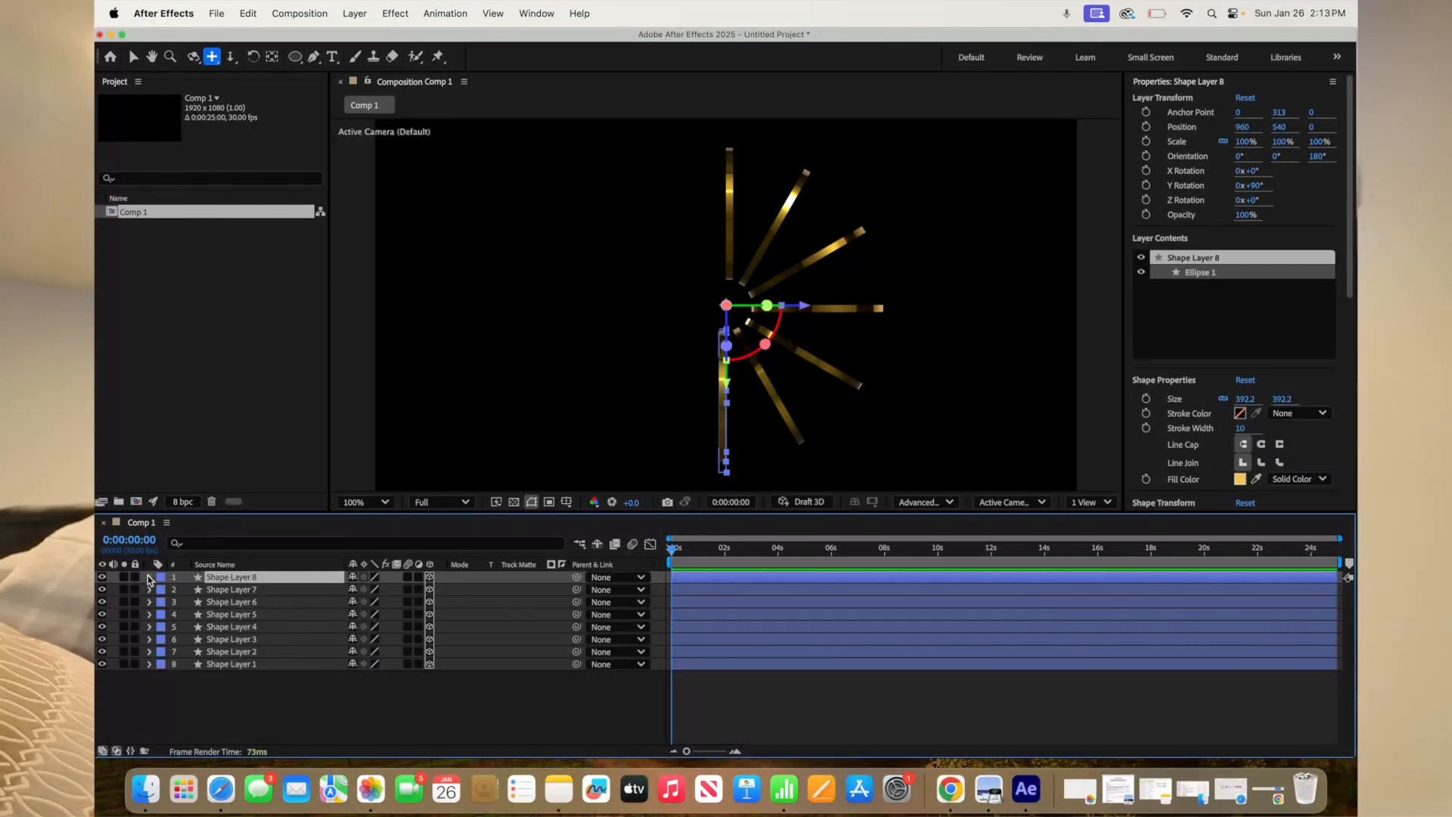
{"action": "left_click", "coordinate": [149, 576]}
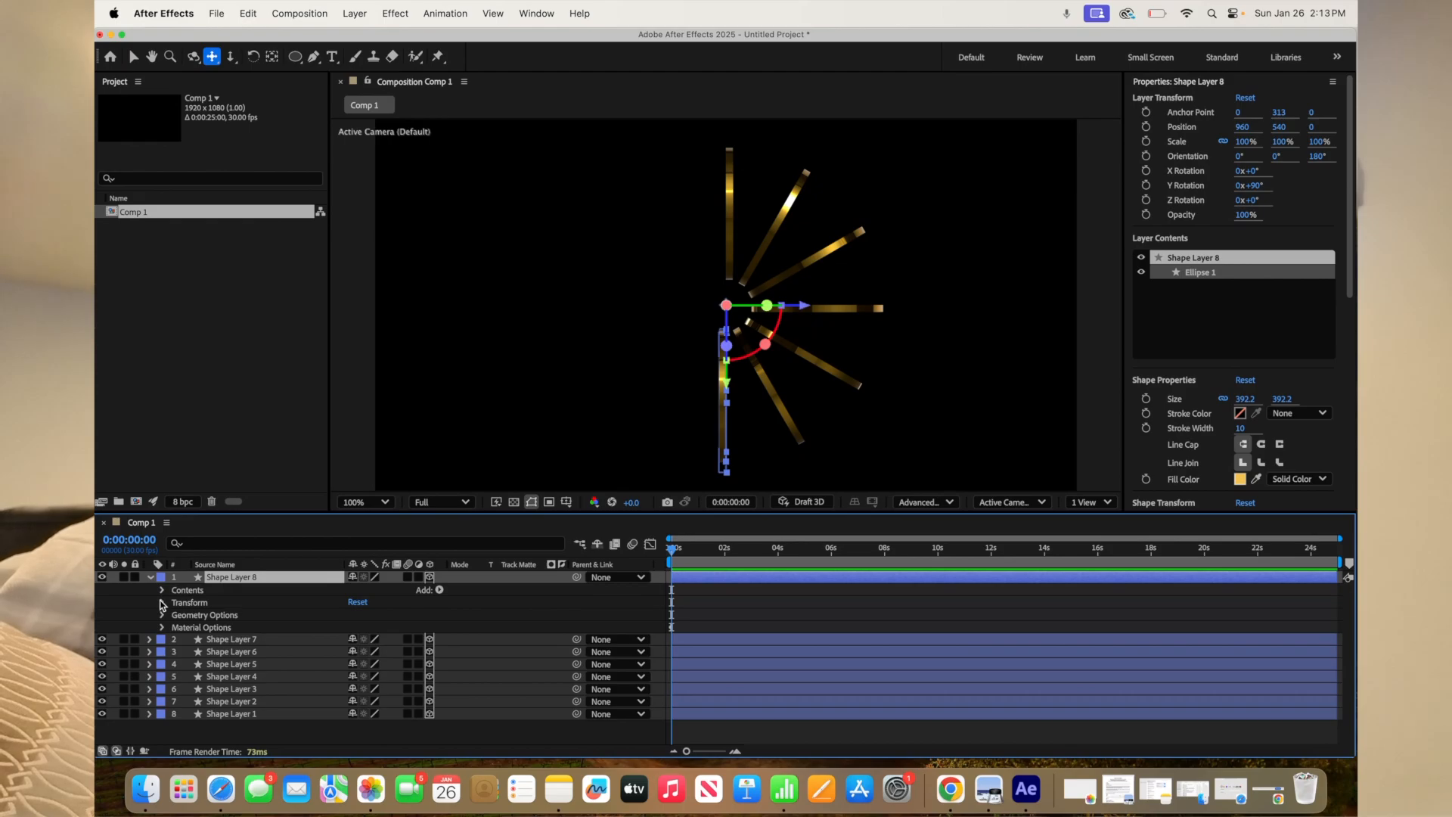
{"action": "left_click", "coordinate": [161, 603]}
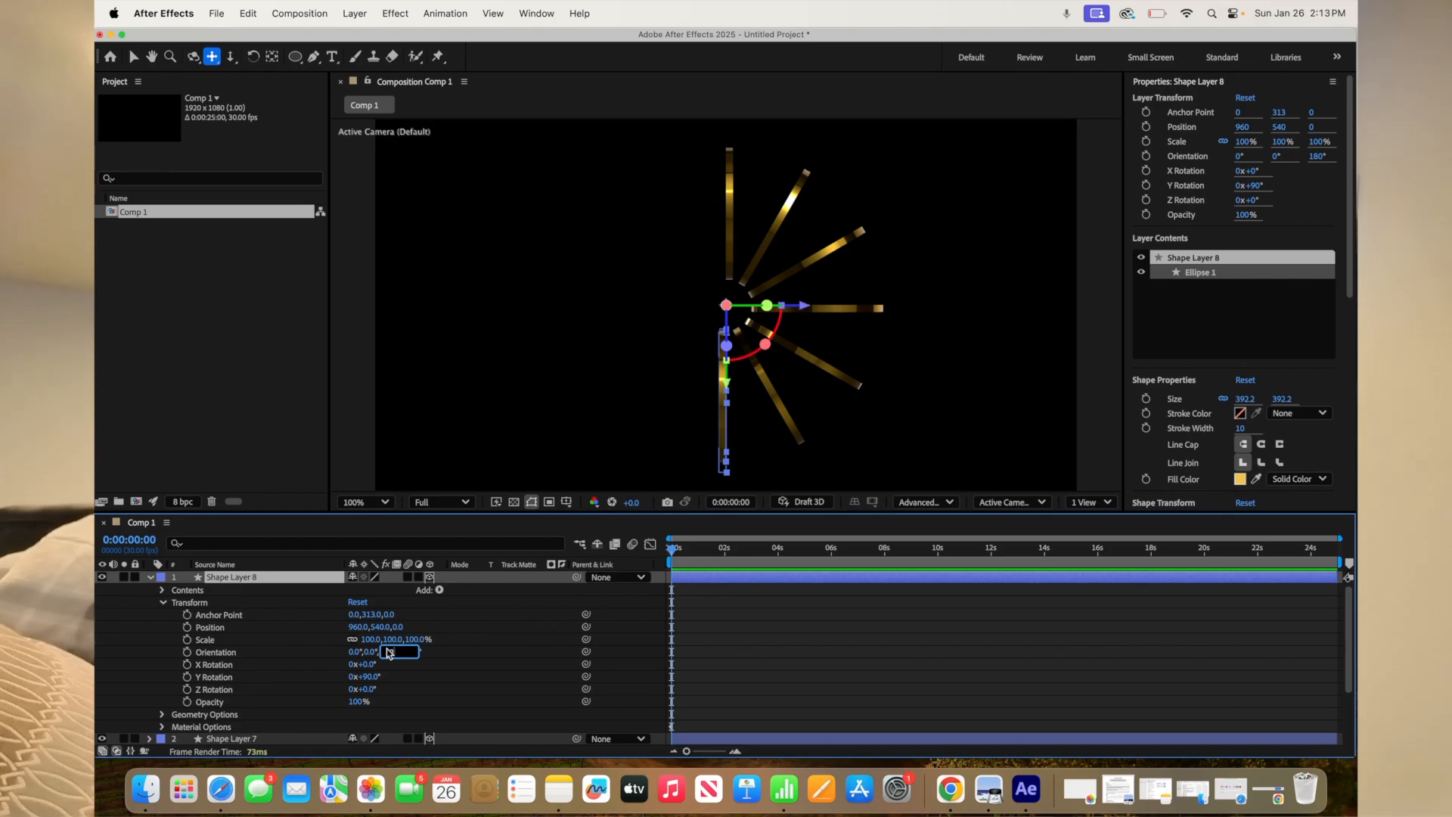
{"action": "type", "text": "210"}
{"action": "key", "text": "Return"}
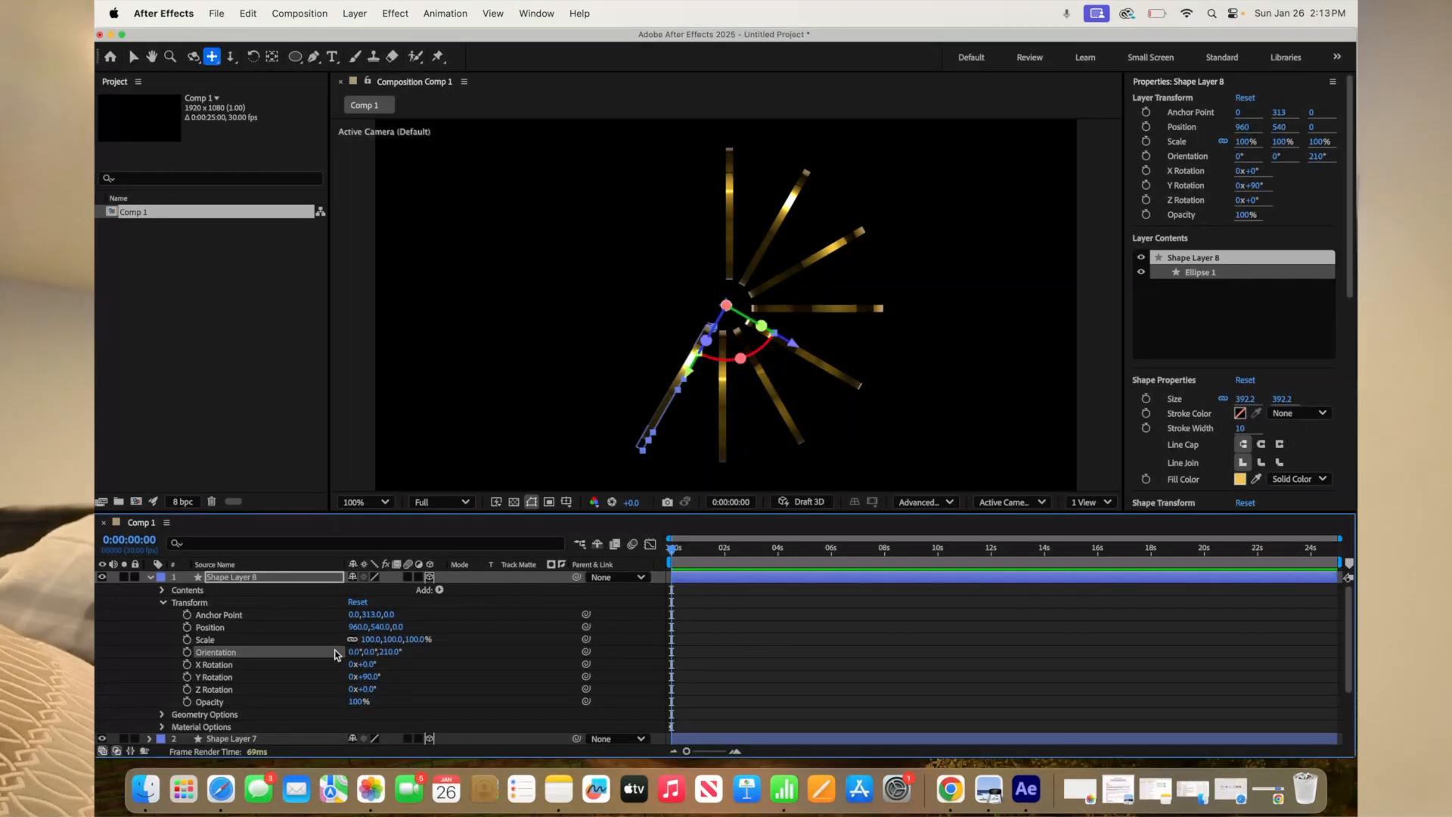
{"action": "left_click", "coordinate": [149, 577]}
Step: Duplicate the 210° disc layer and set the new copy's Z orientation to 240°, collapsing its properties
{"action": "left_click", "coordinate": [286, 580]}
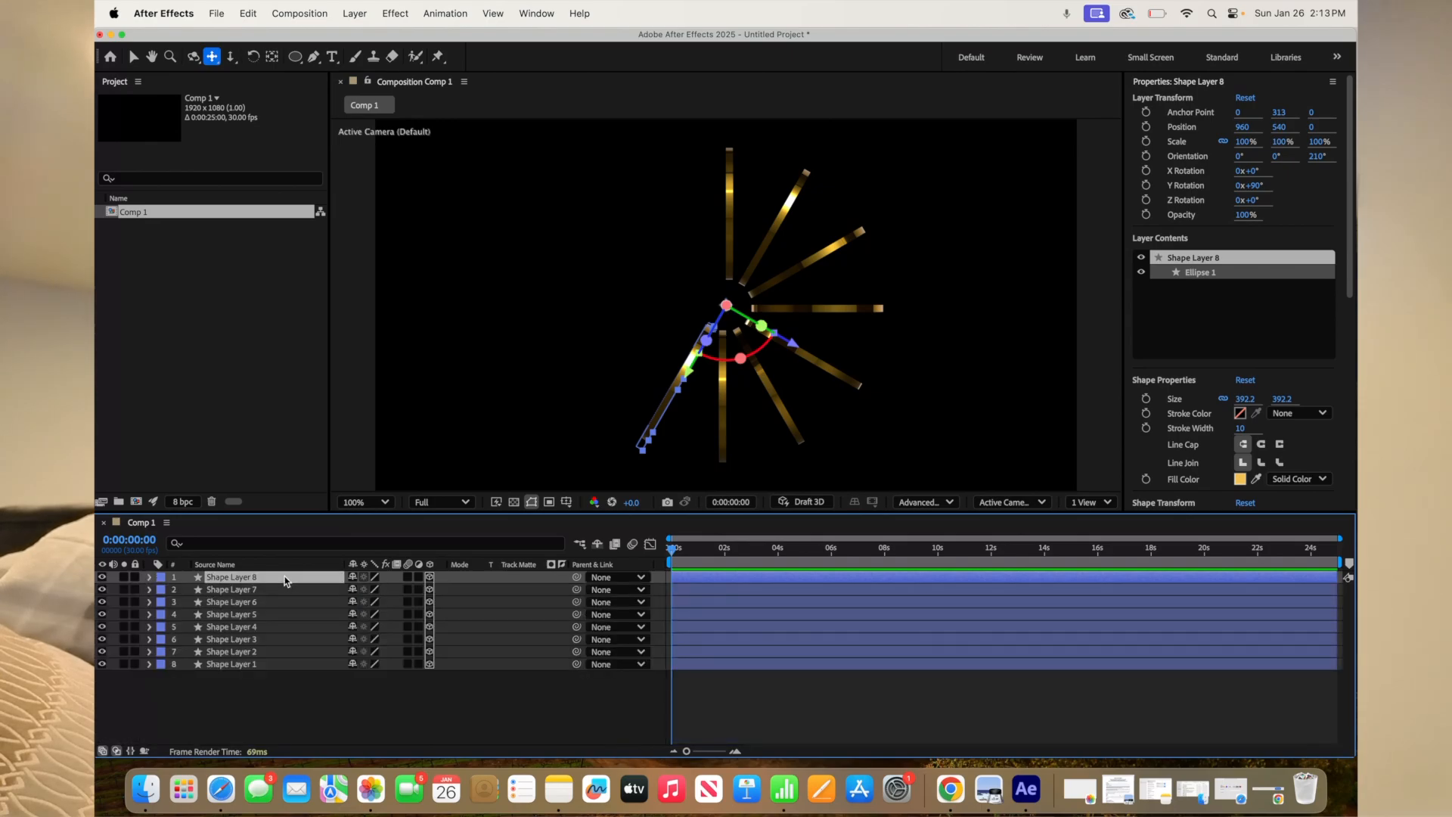
{"action": "key", "text": "super+d"}
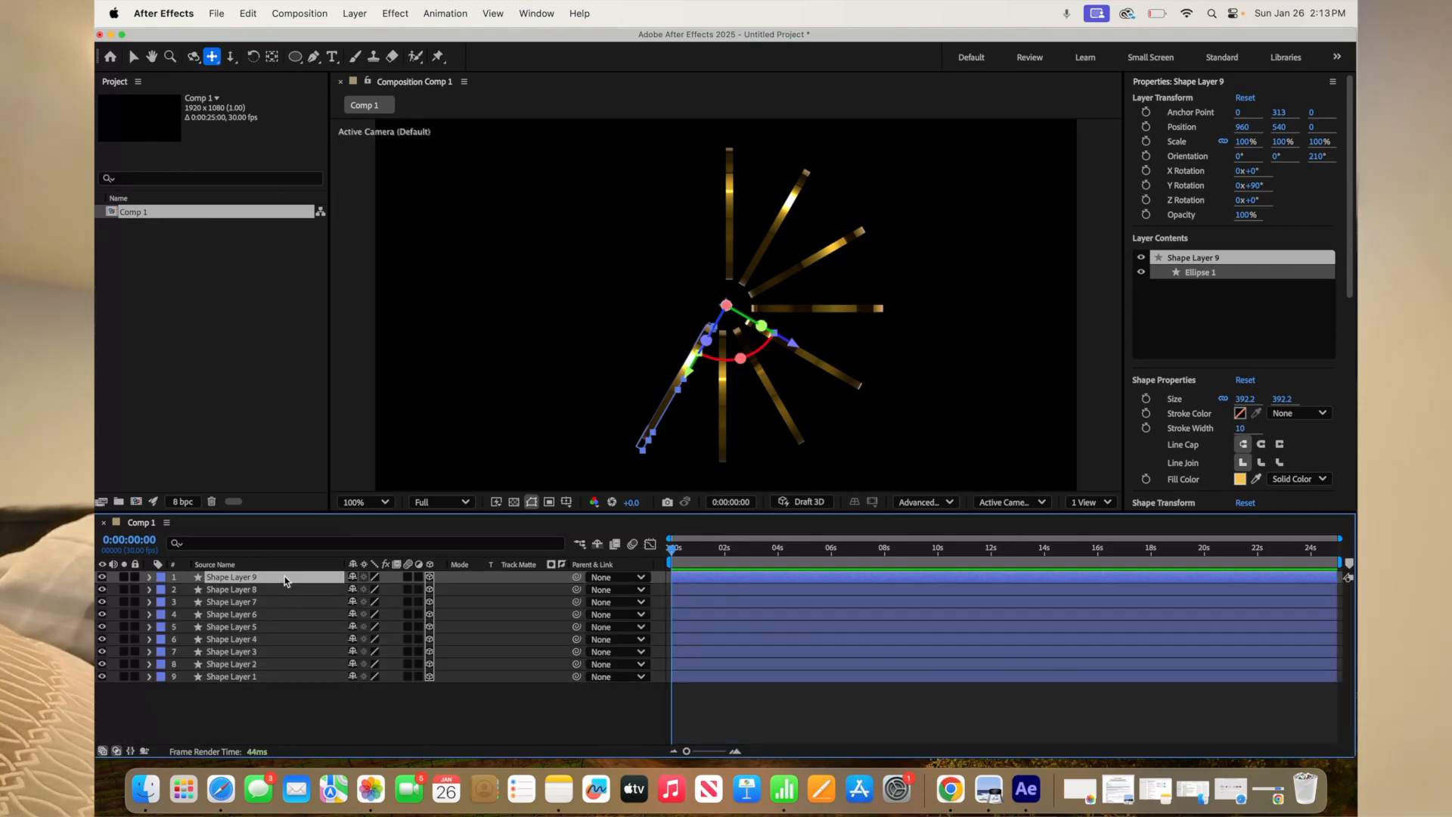
{"action": "left_click", "coordinate": [149, 577]}
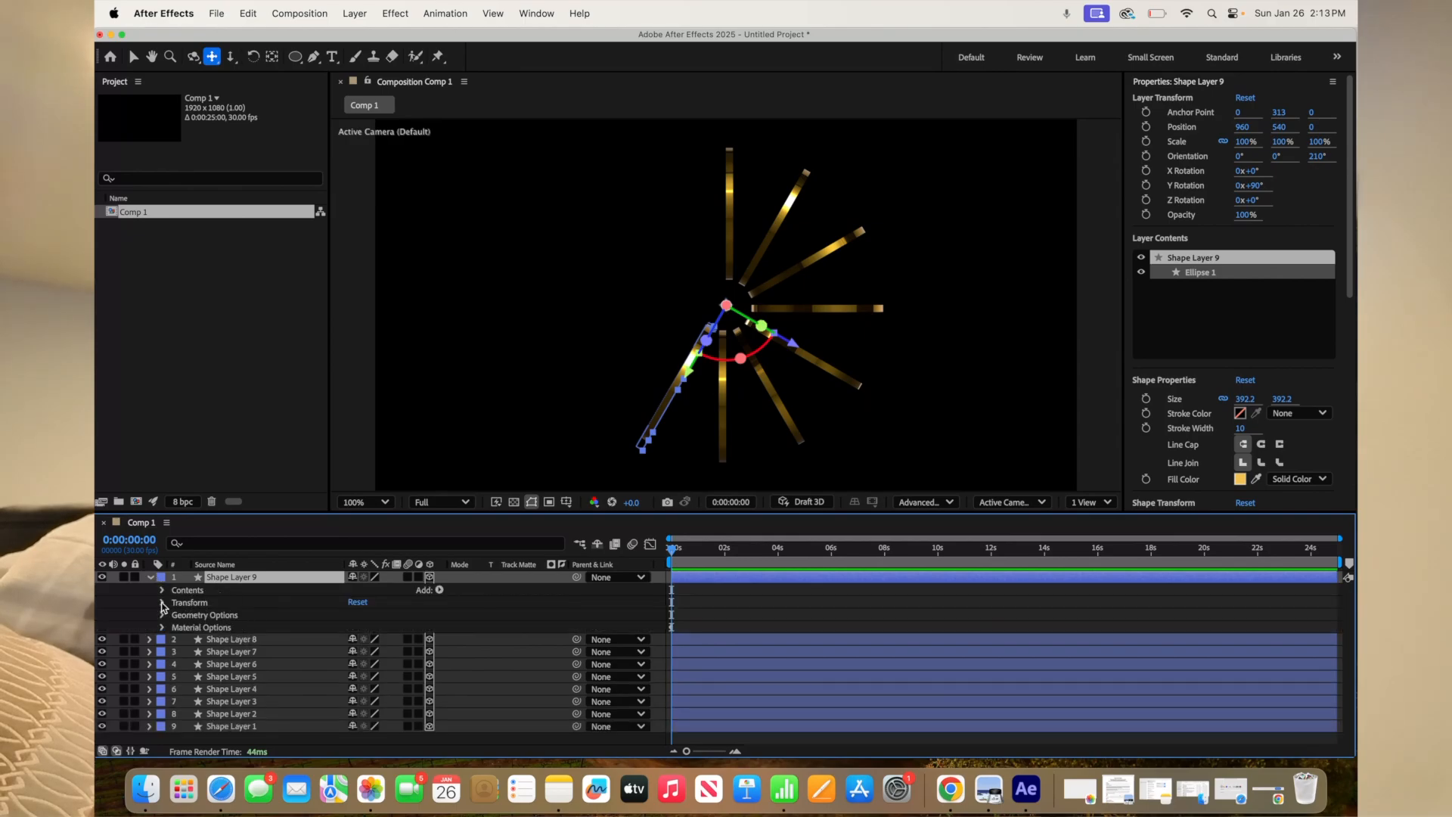
{"action": "left_click", "coordinate": [162, 602]}
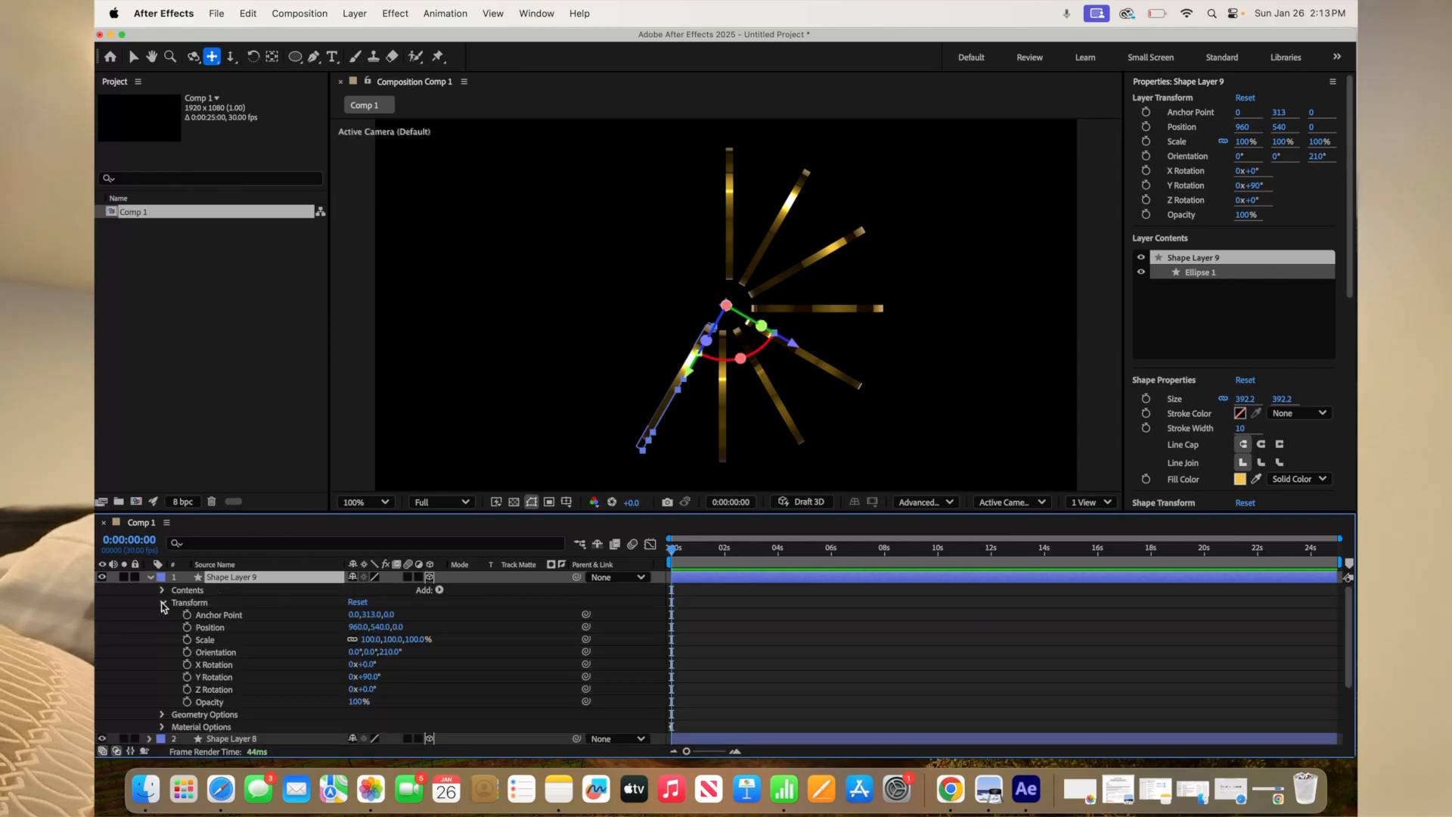
{"action": "left_click", "coordinate": [391, 651]}
{"action": "key", "text": "Return"}
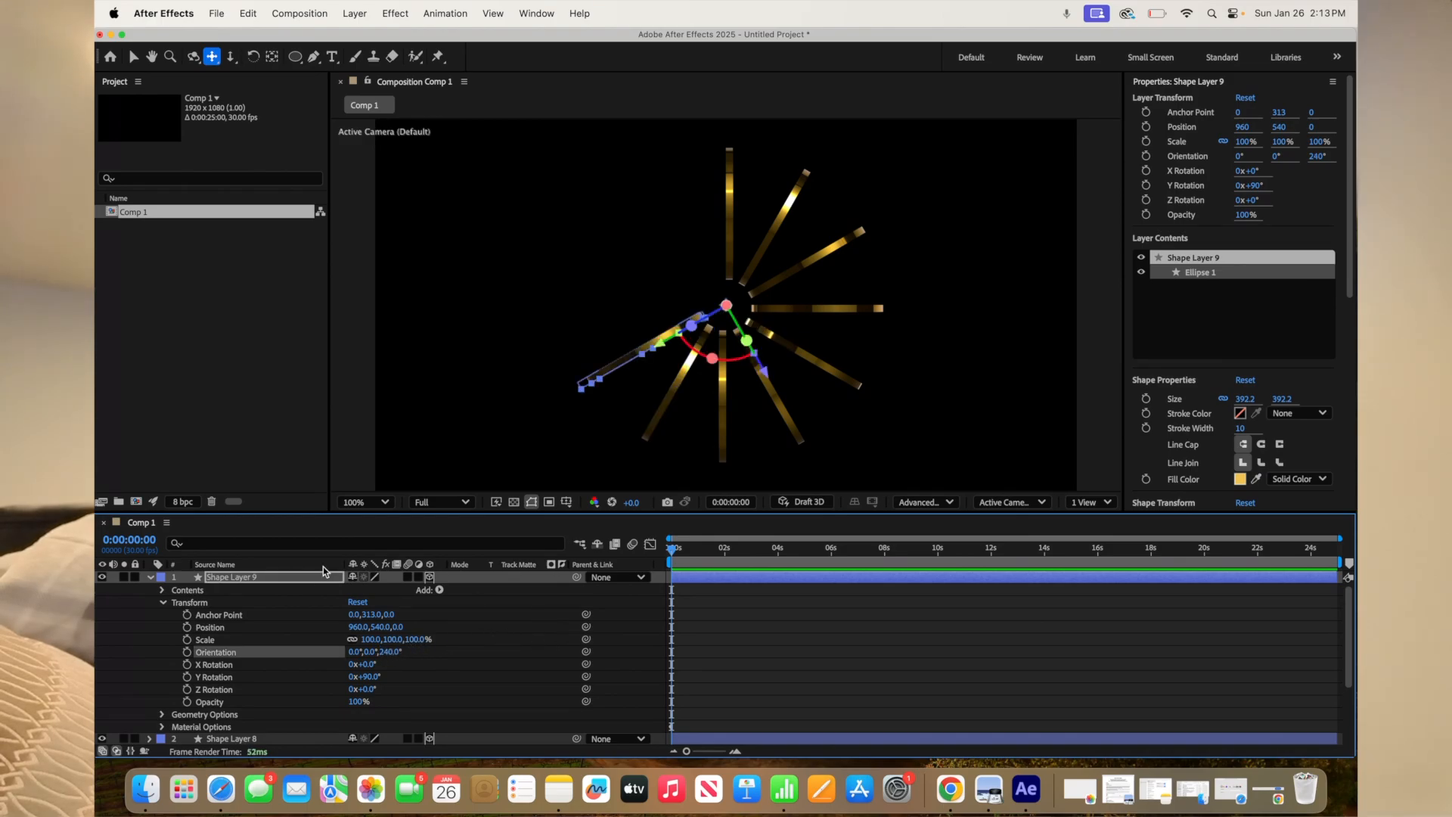
{"action": "left_click", "coordinate": [151, 578]}
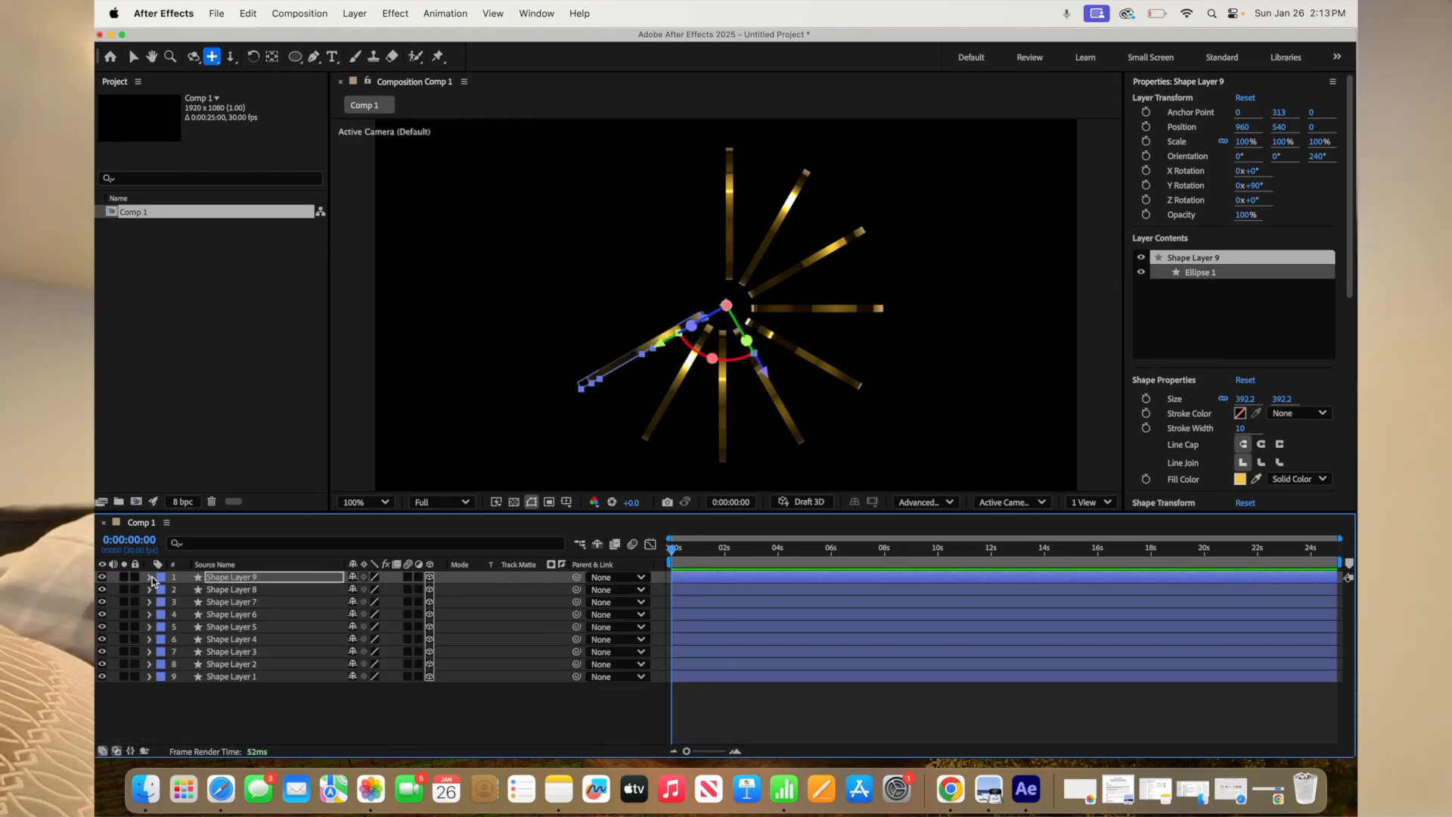
Step: Duplicate the 240° disc layer and set the new copy's Z orientation to 270°, collapsing its properties
{"action": "left_click", "coordinate": [230, 580]}
{"action": "key", "text": "super+d"}
{"action": "left_click", "coordinate": [149, 579]}
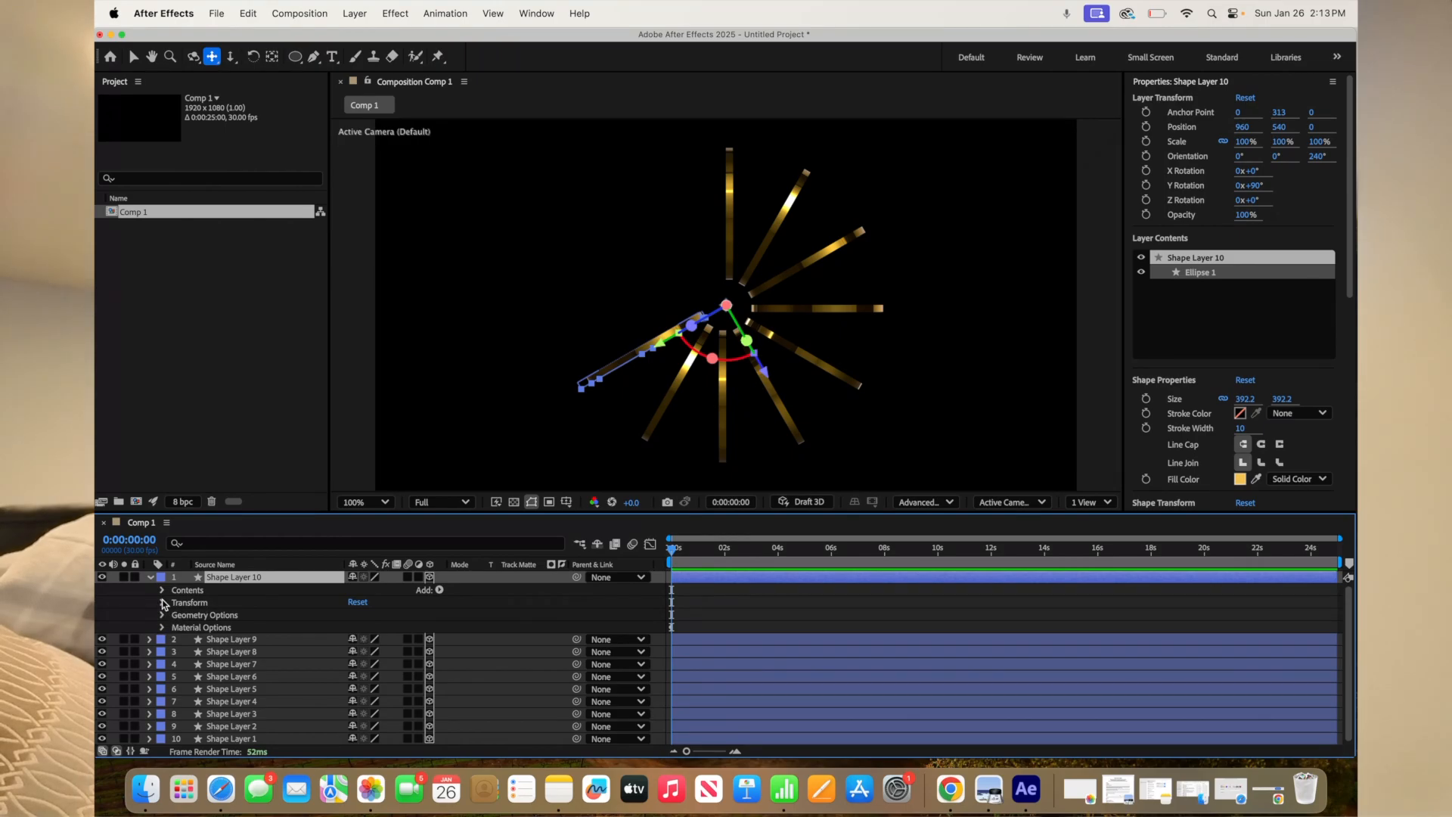
{"action": "left_click", "coordinate": [163, 604]}
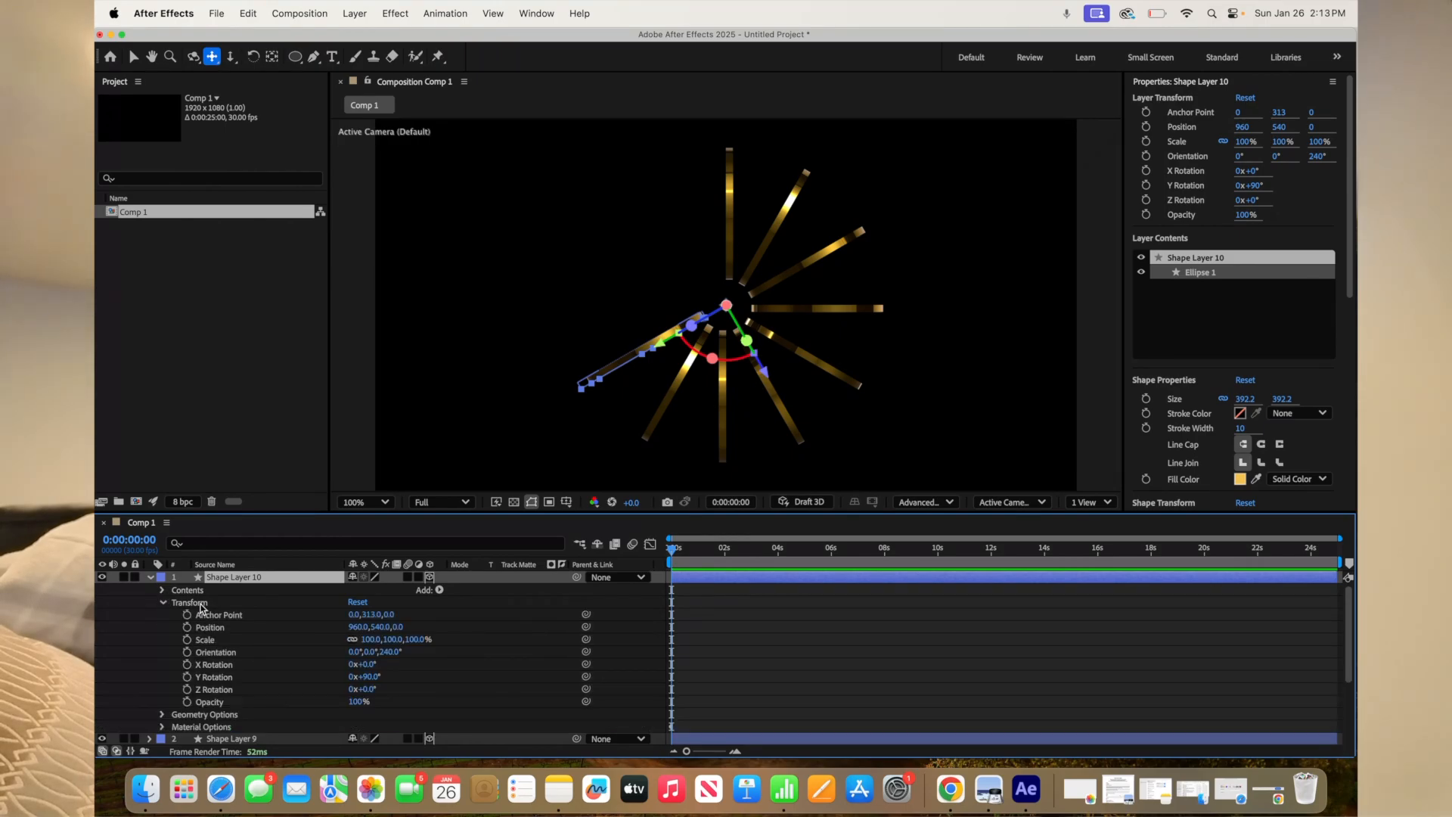
{"action": "left_click", "coordinate": [390, 652]}
{"action": "key", "text": "Return"}
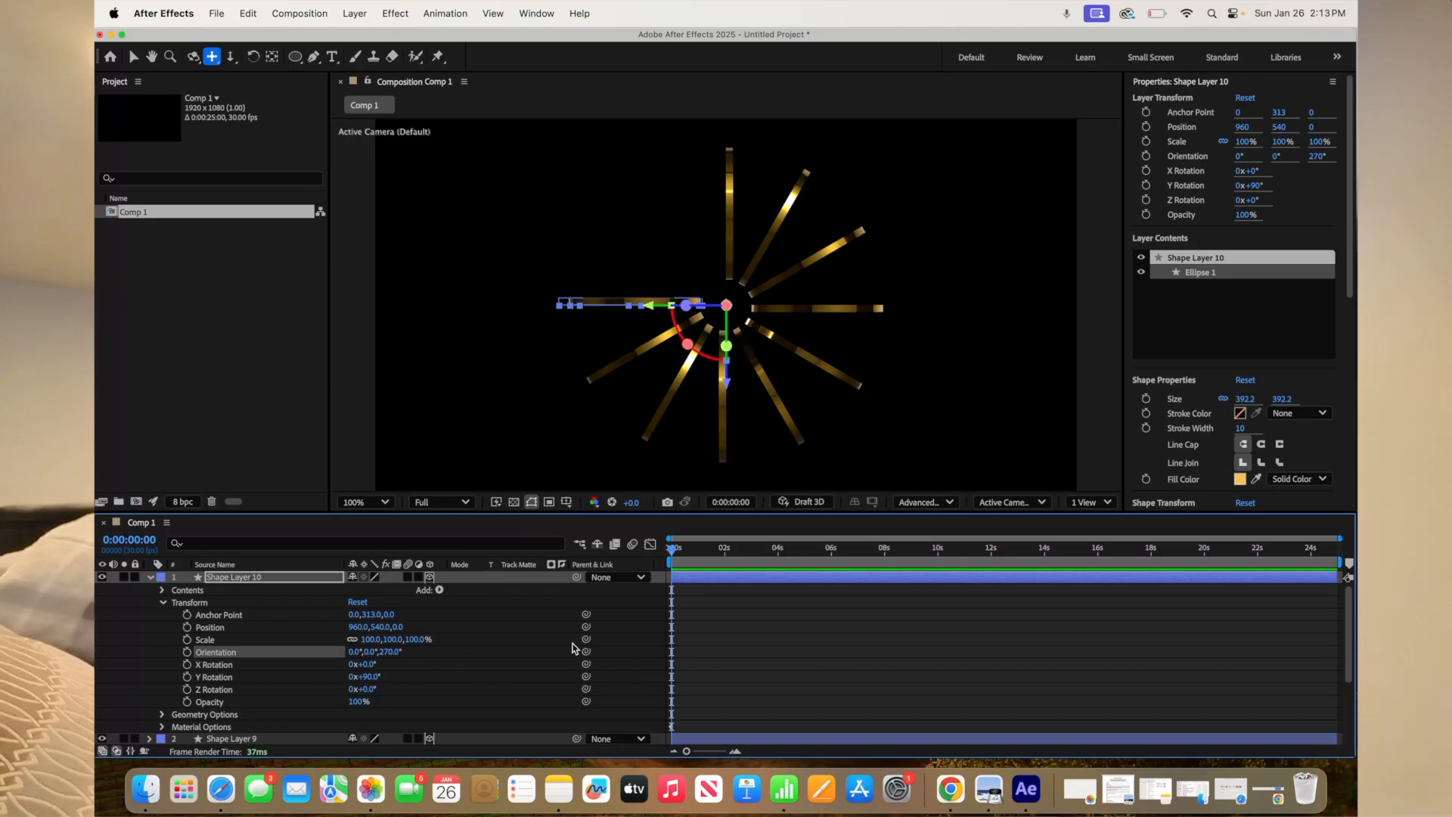
{"action": "left_click", "coordinate": [149, 576]}
Step: Duplicate the 270° disc layer and set the new copy's Z orientation to 300°, collapsing its properties
{"action": "left_click", "coordinate": [230, 582]}
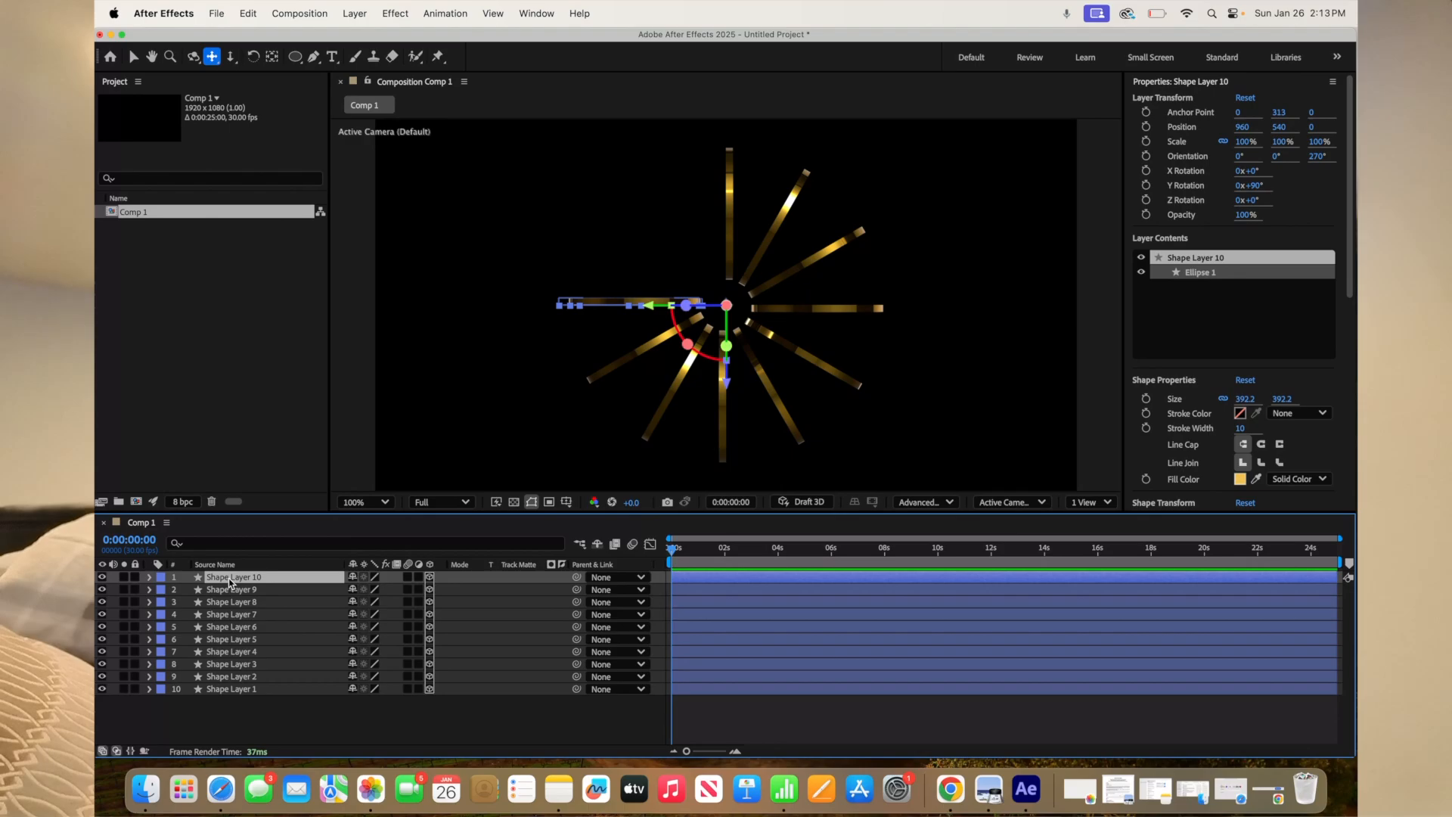
{"action": "key", "text": "super+d"}
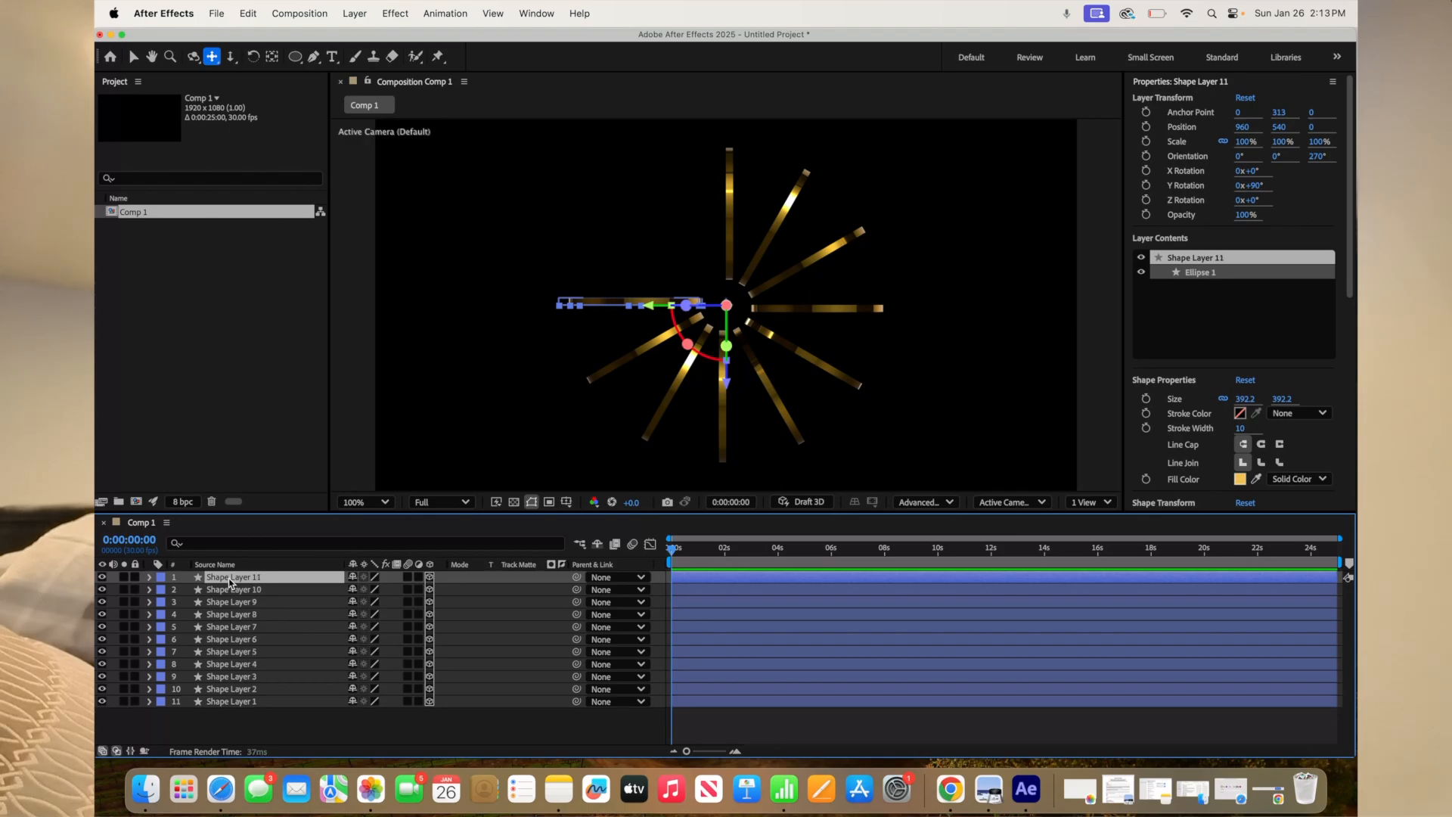
{"action": "left_click", "coordinate": [149, 577]}
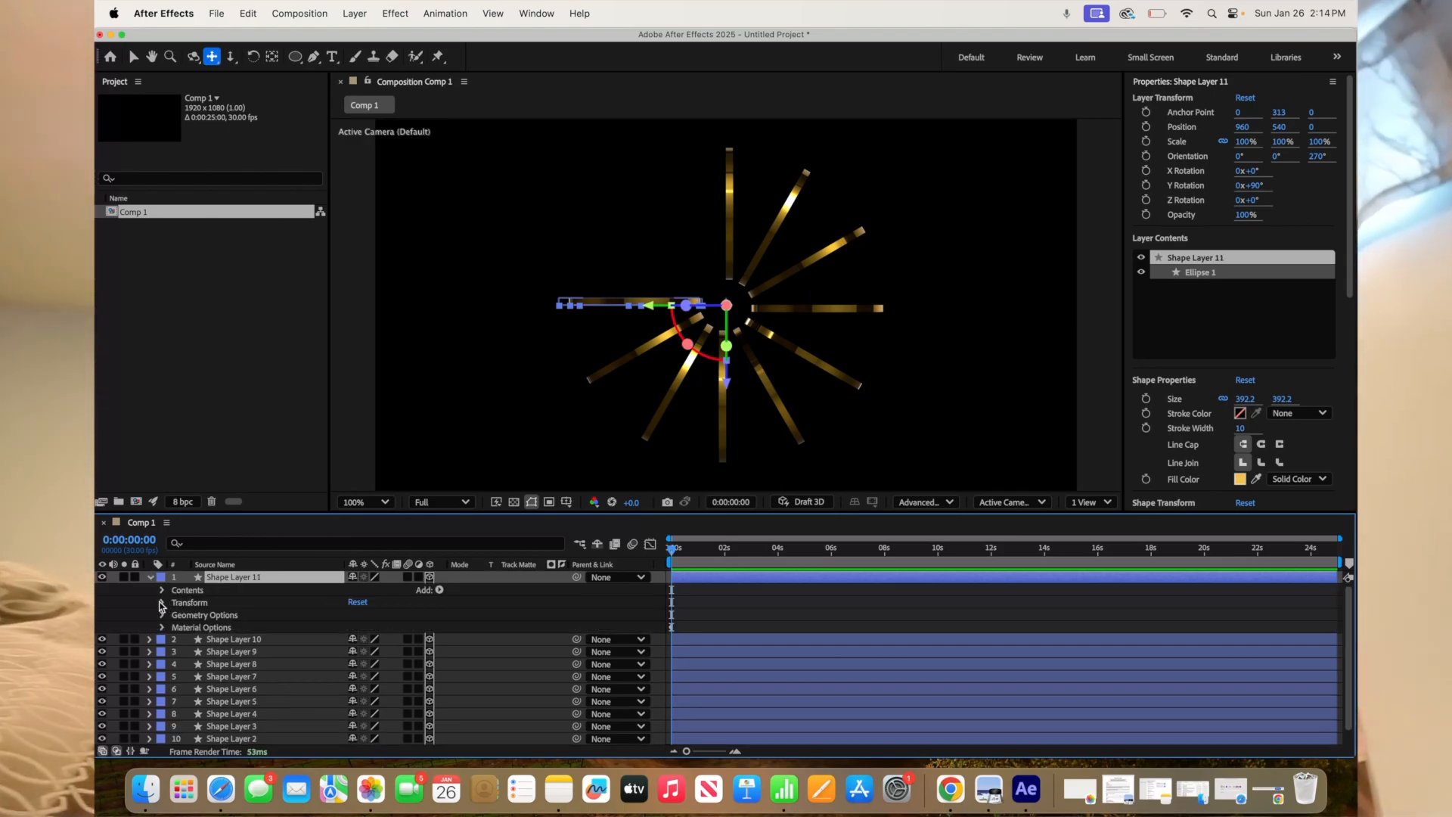
{"action": "left_click", "coordinate": [161, 603]}
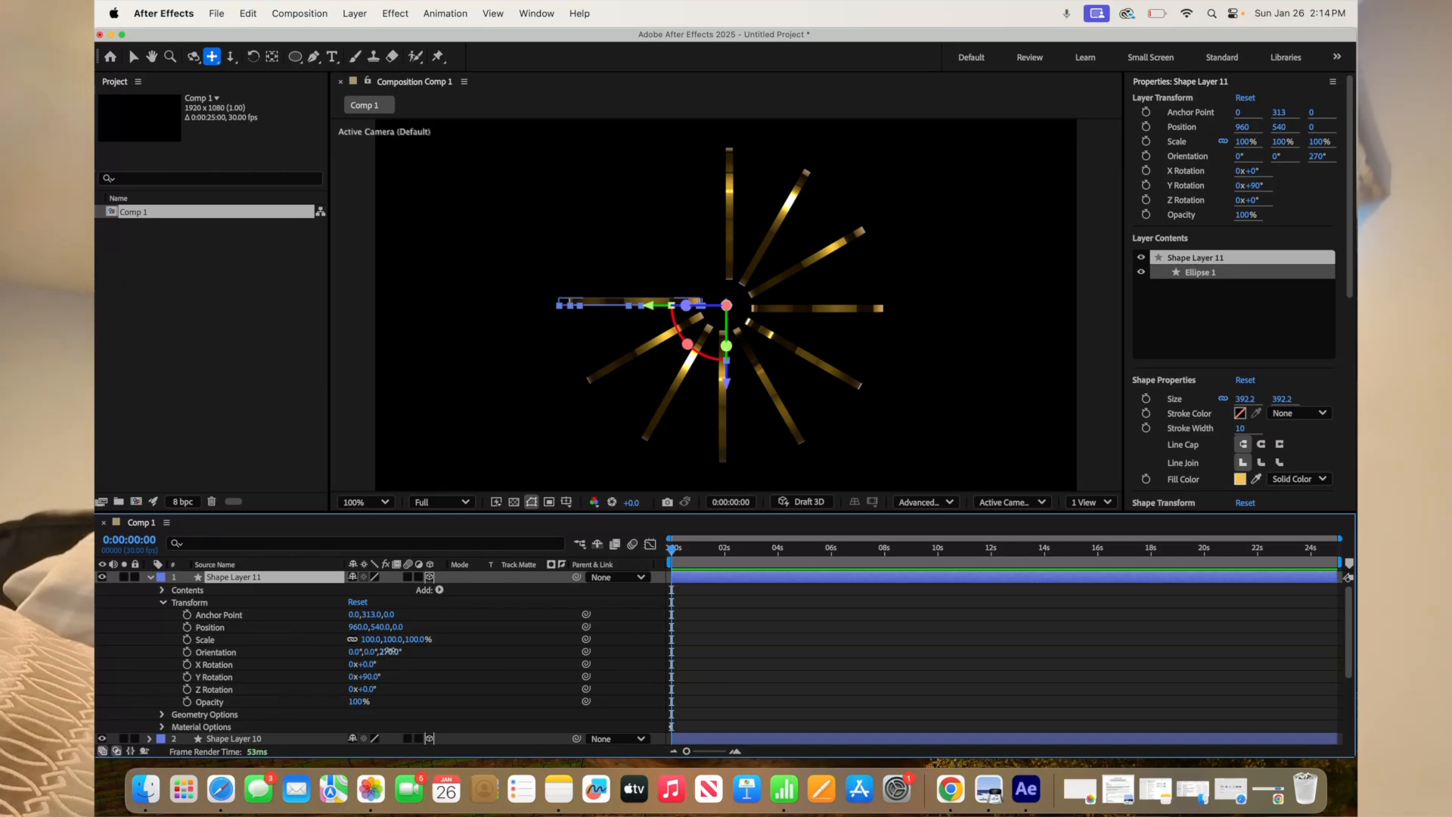
{"action": "type", "text": "30"}
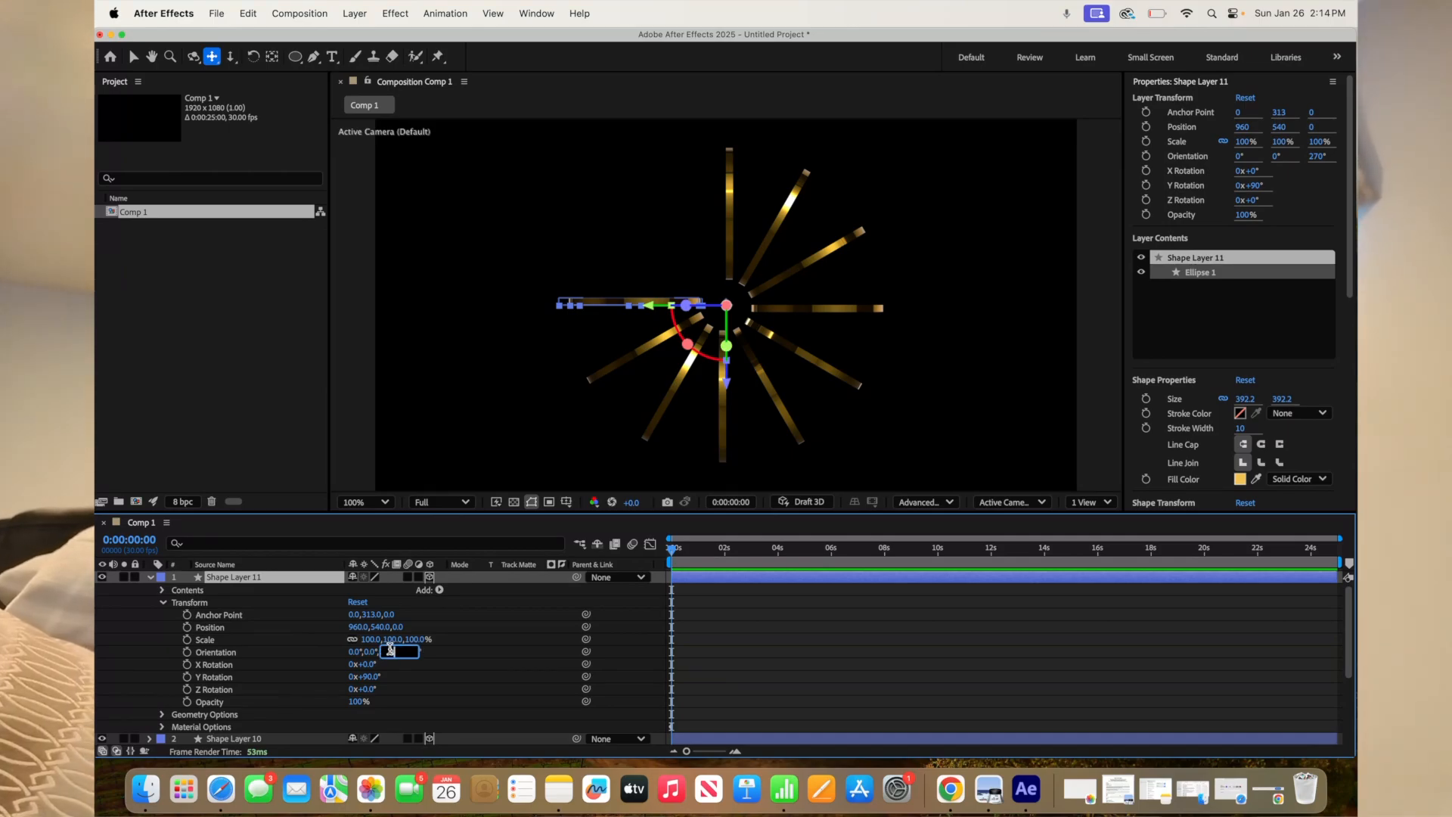
{"action": "type", "text": "0"}
{"action": "key", "text": "Return"}
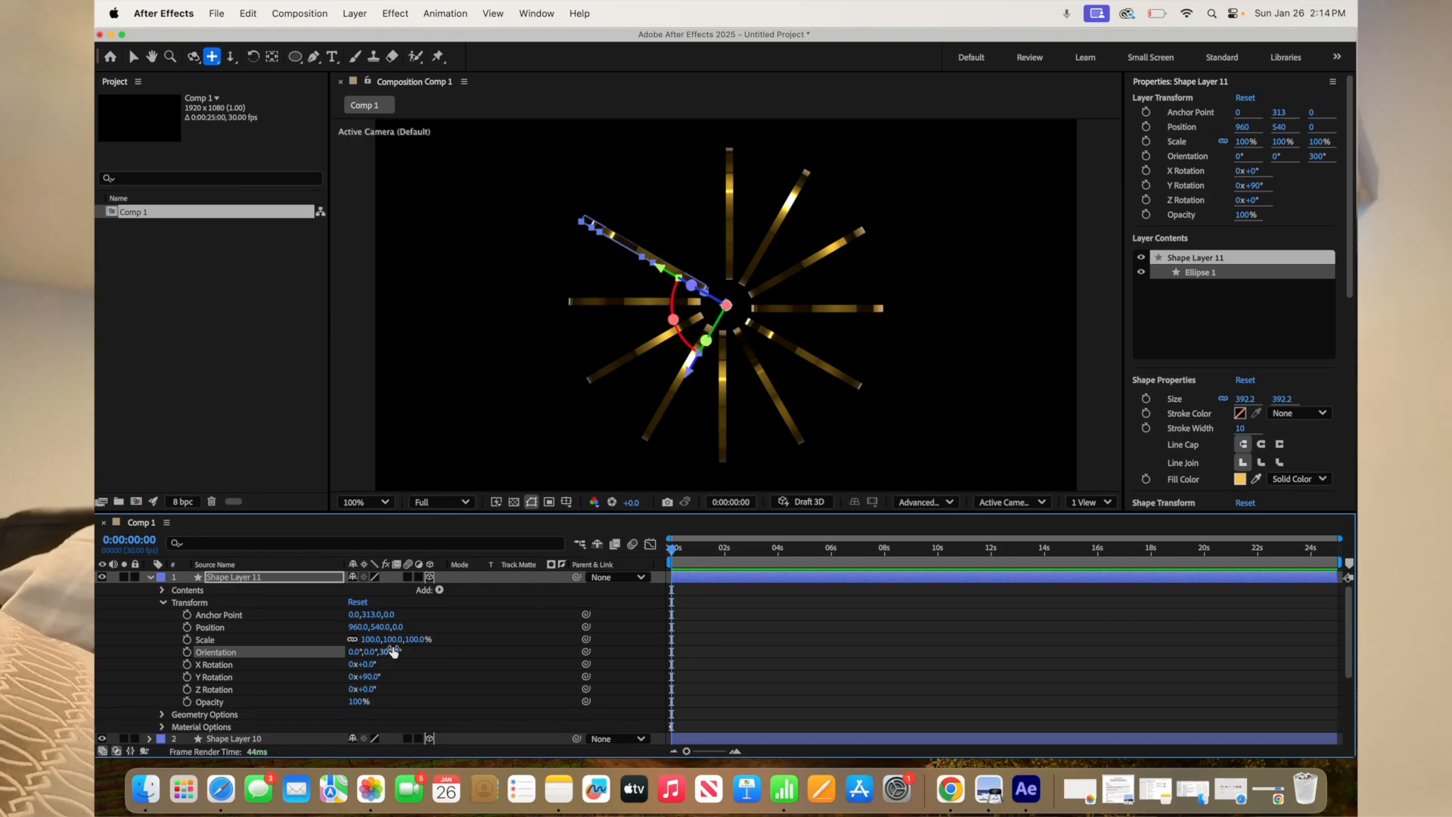
{"action": "left_click", "coordinate": [148, 577]}
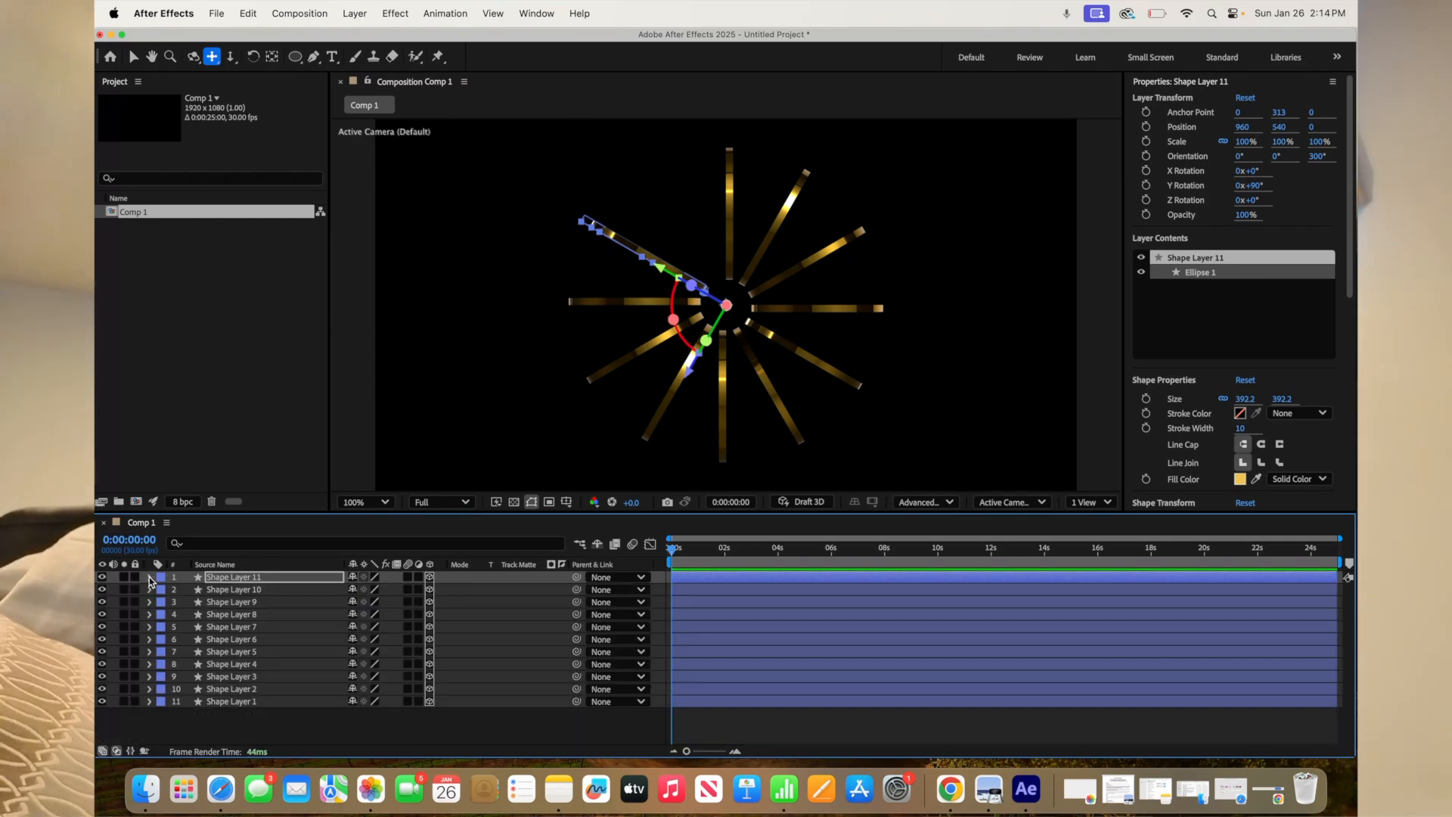
Step: Duplicate the 300° disc layer and set the new copy's Z orientation to 330°
{"action": "left_click", "coordinate": [235, 578]}
{"action": "key", "text": "super+d"}
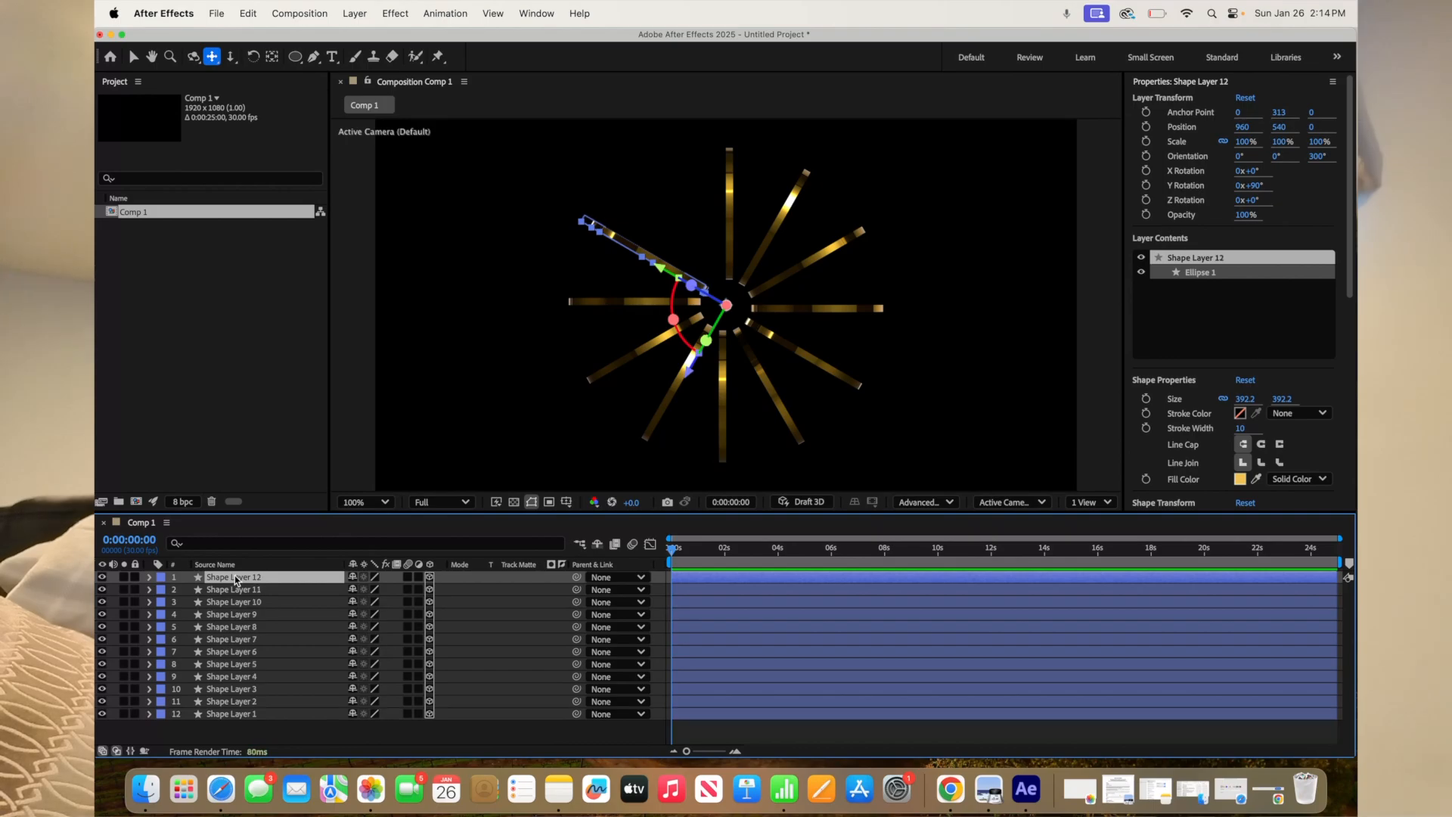
{"action": "left_click", "coordinate": [148, 579]}
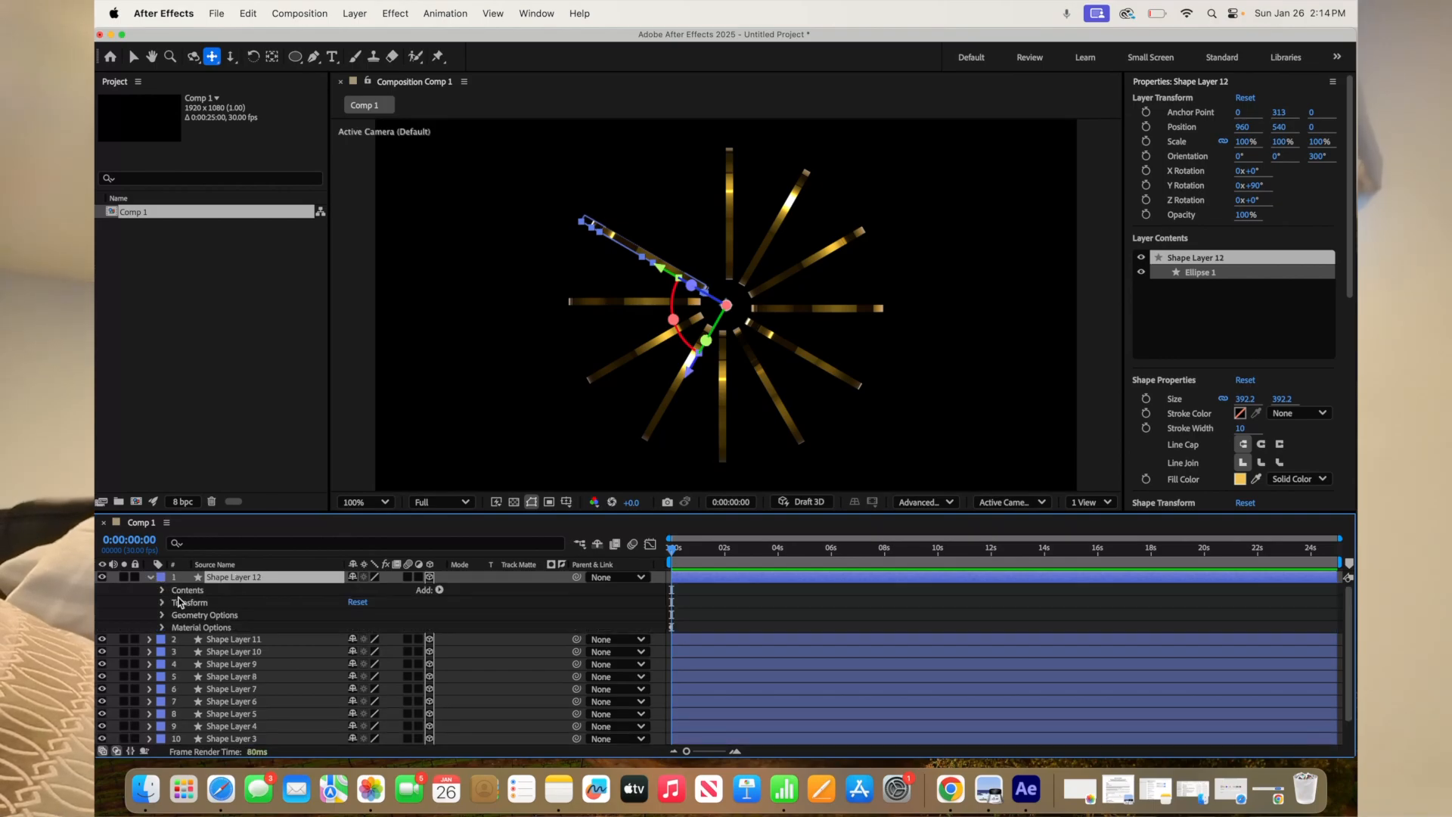
{"action": "left_click", "coordinate": [162, 603]}
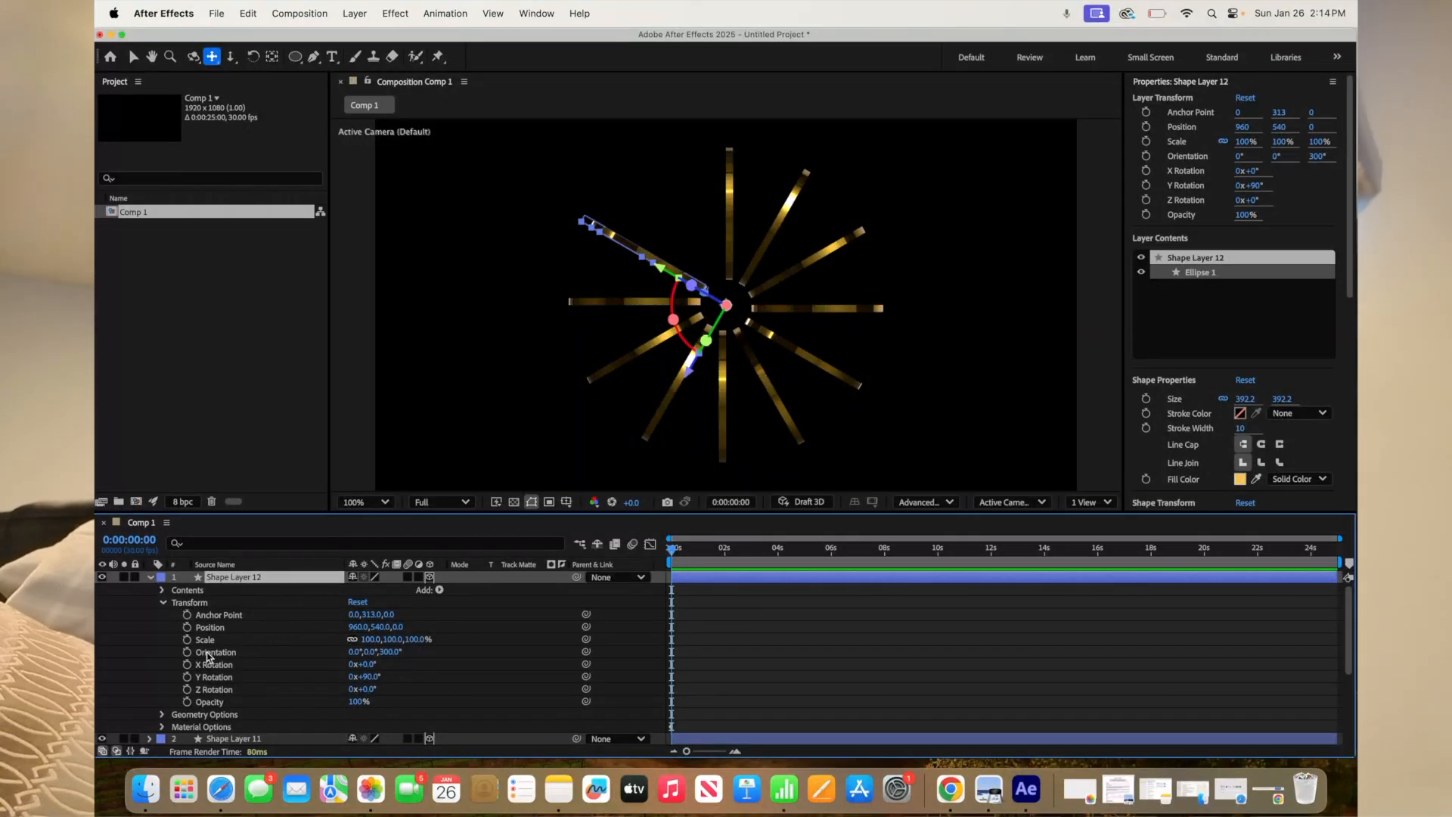
{"action": "left_click", "coordinate": [388, 651]}
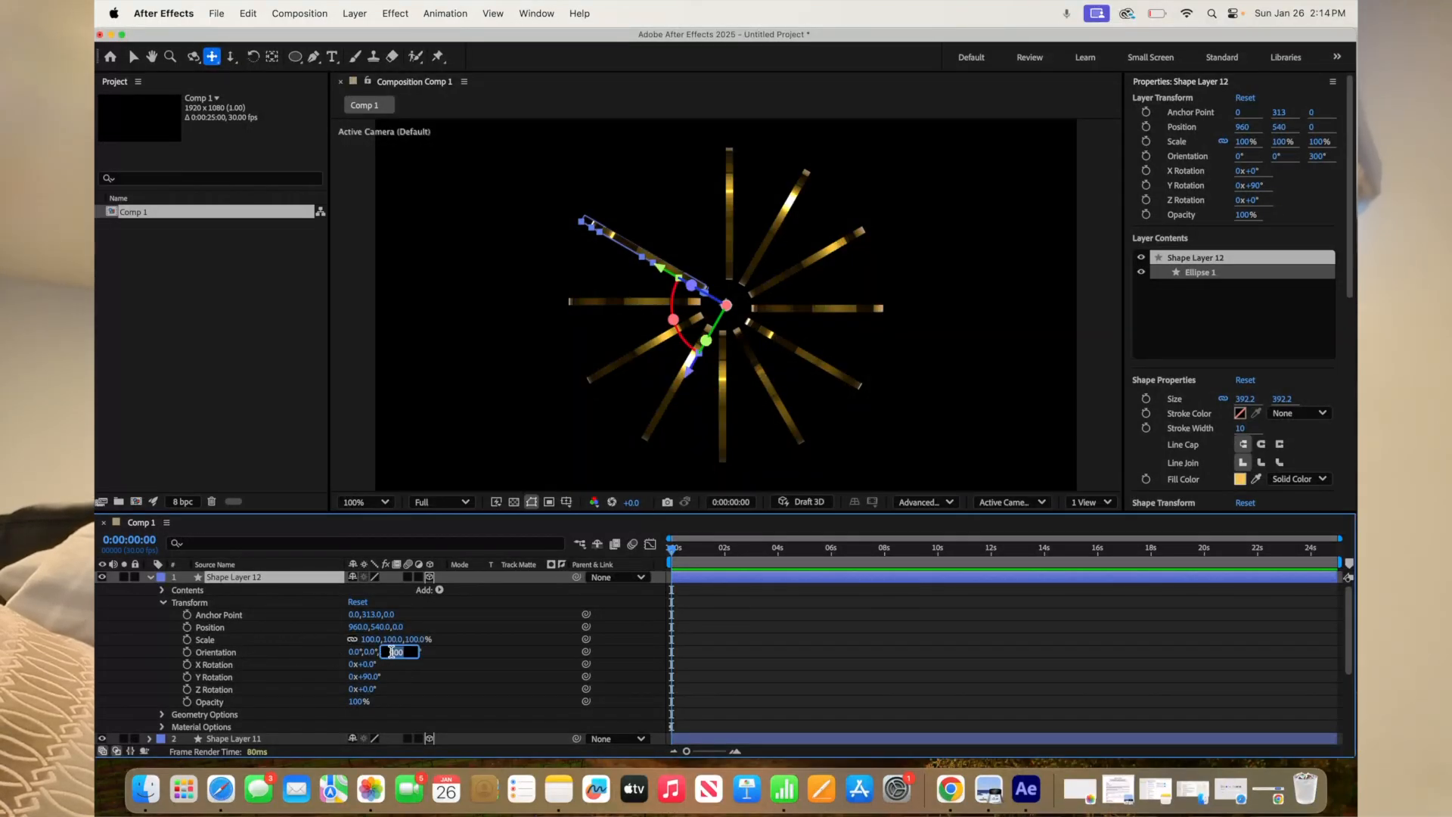
{"action": "type", "text": "330"}
{"action": "key", "text": "Return"}
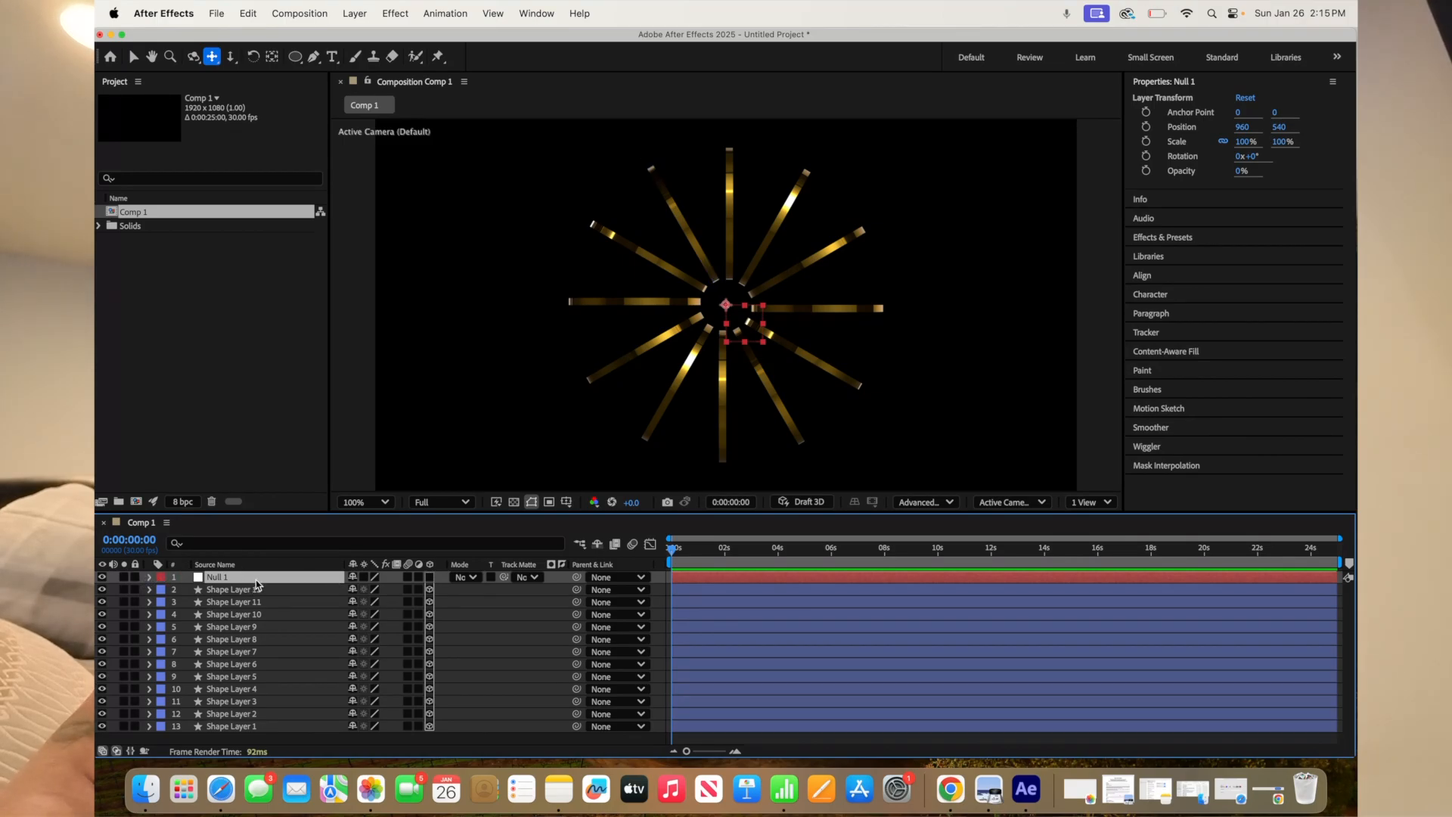
Step: Make the Null 1 layer 3D and parent all twelve disc shape layers to it
{"action": "left_click", "coordinate": [429, 577]}
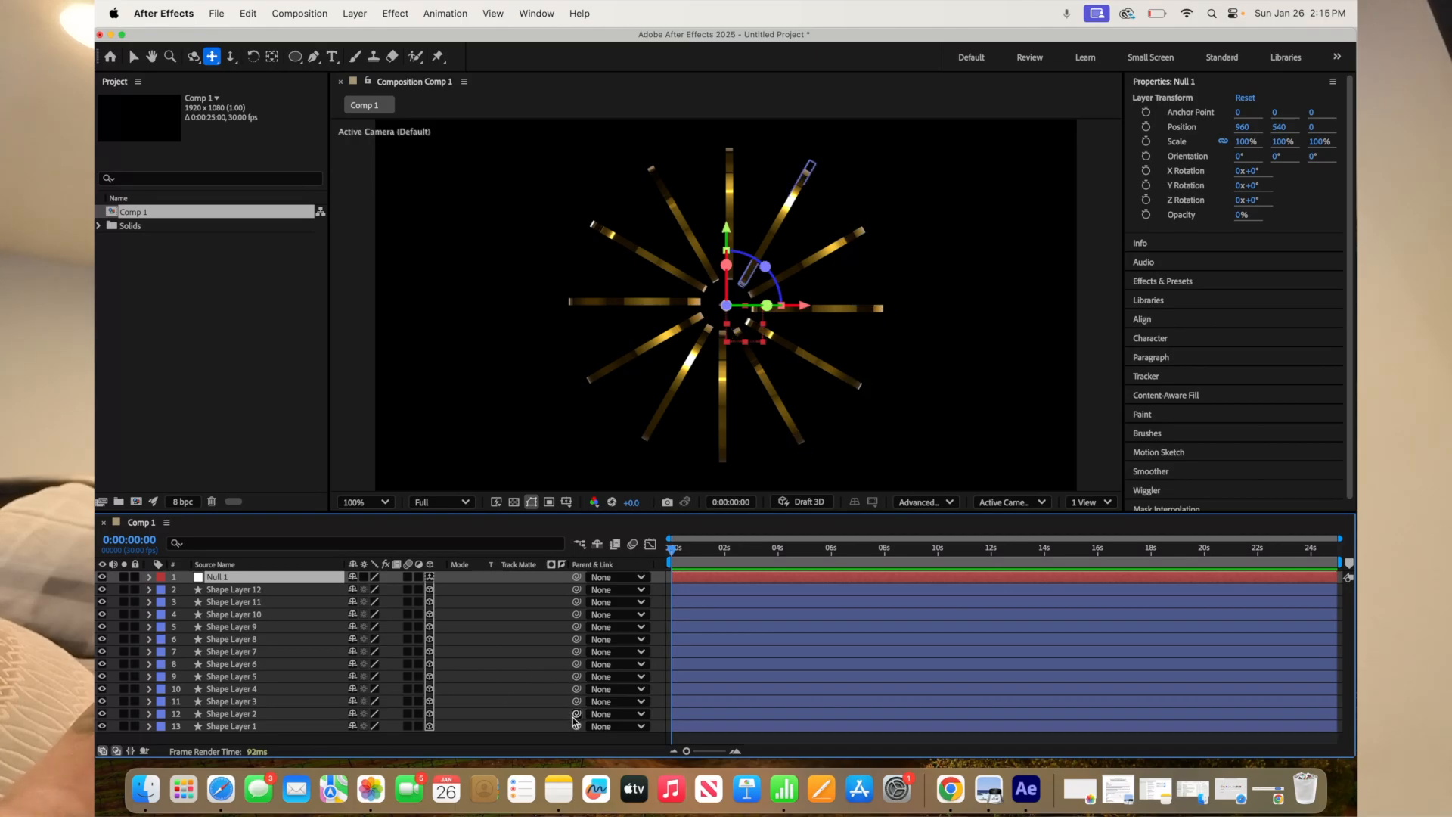
{"action": "left_click_drag", "start_coordinate": [576, 726], "coordinate": [270, 577]}
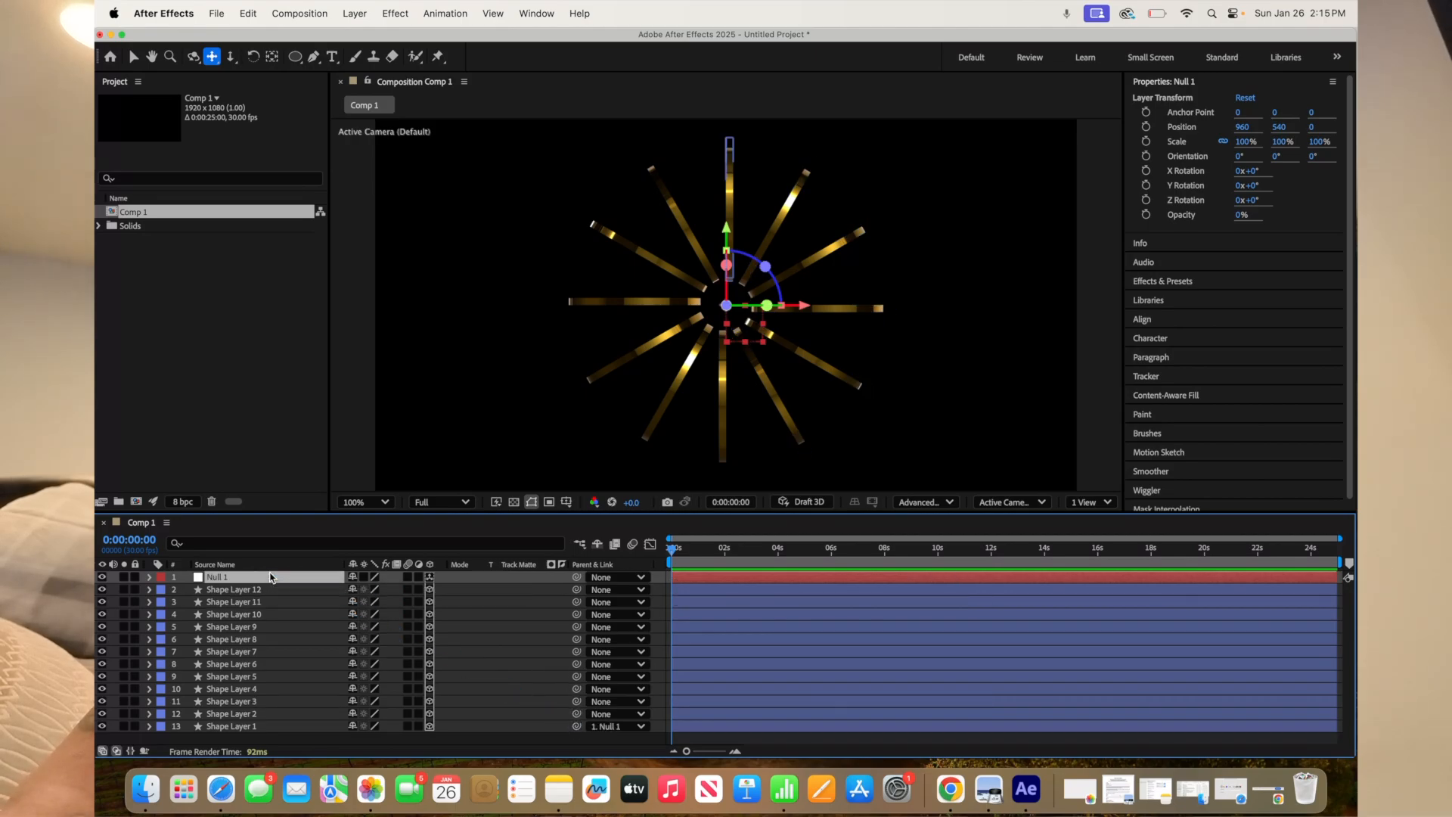
{"action": "left_click_drag", "start_coordinate": [576, 713], "coordinate": [287, 578]}
{"action": "left_click_drag", "start_coordinate": [575, 704], "coordinate": [298, 581]}
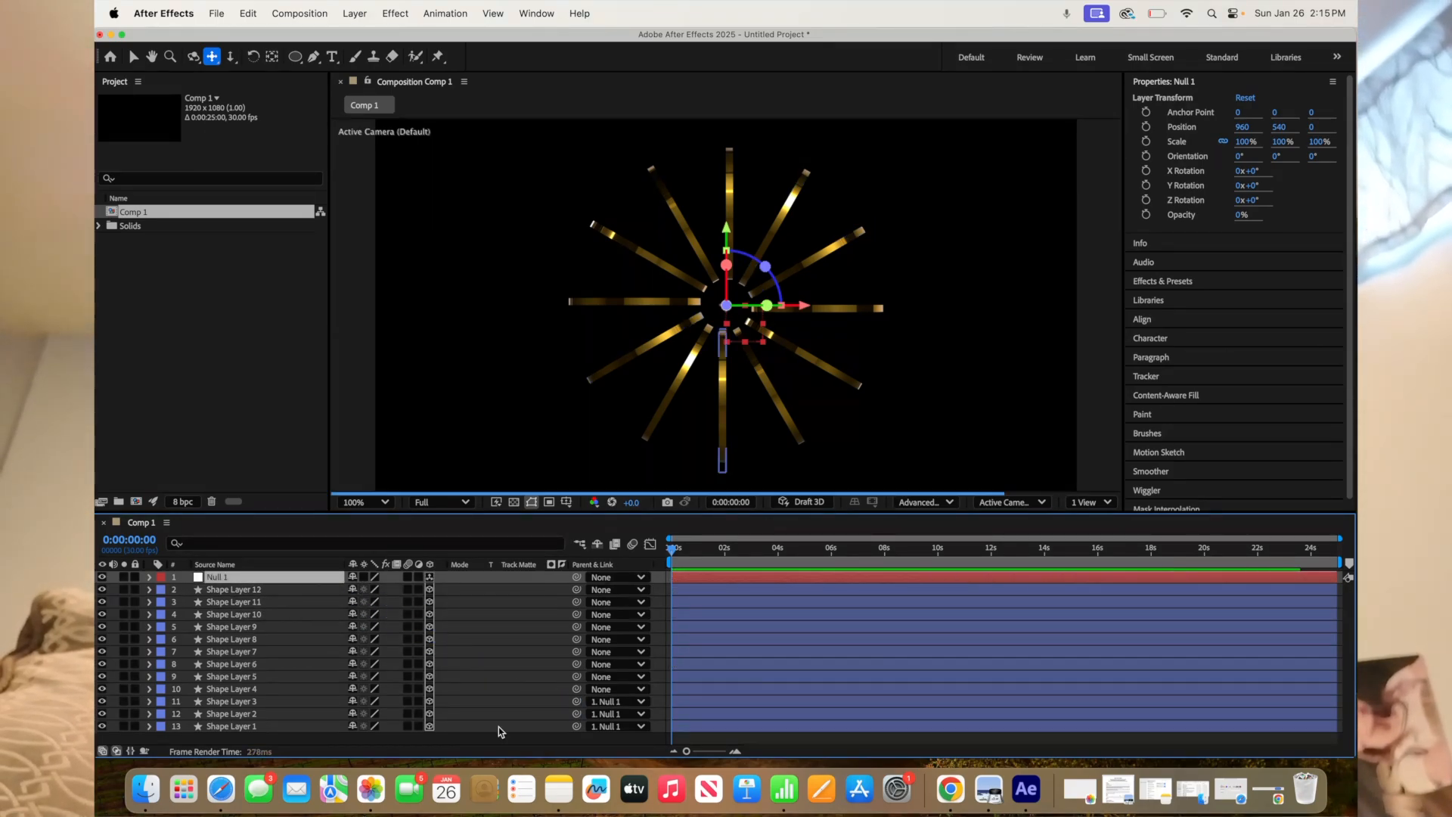
{"action": "left_click_drag", "start_coordinate": [576, 689], "coordinate": [274, 581]}
{"action": "left_click_drag", "start_coordinate": [577, 678], "coordinate": [263, 580]}
{"action": "left_click_drag", "start_coordinate": [577, 651], "coordinate": [275, 578]}
{"action": "left_click_drag", "start_coordinate": [577, 627], "coordinate": [295, 583]}
{"action": "left_click_drag", "start_coordinate": [576, 614], "coordinate": [269, 580]}
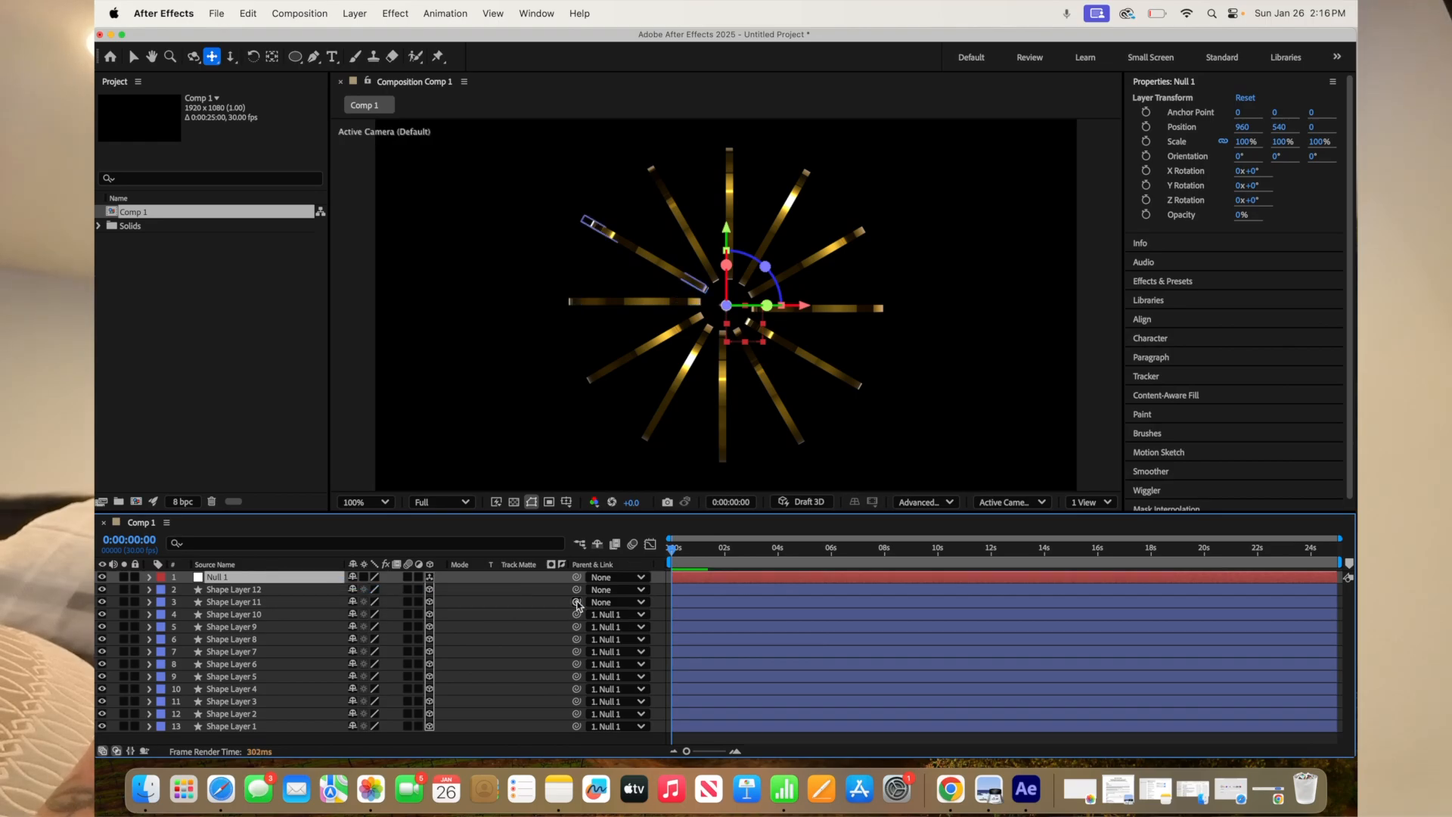
{"action": "left_click_drag", "start_coordinate": [577, 602], "coordinate": [303, 580]}
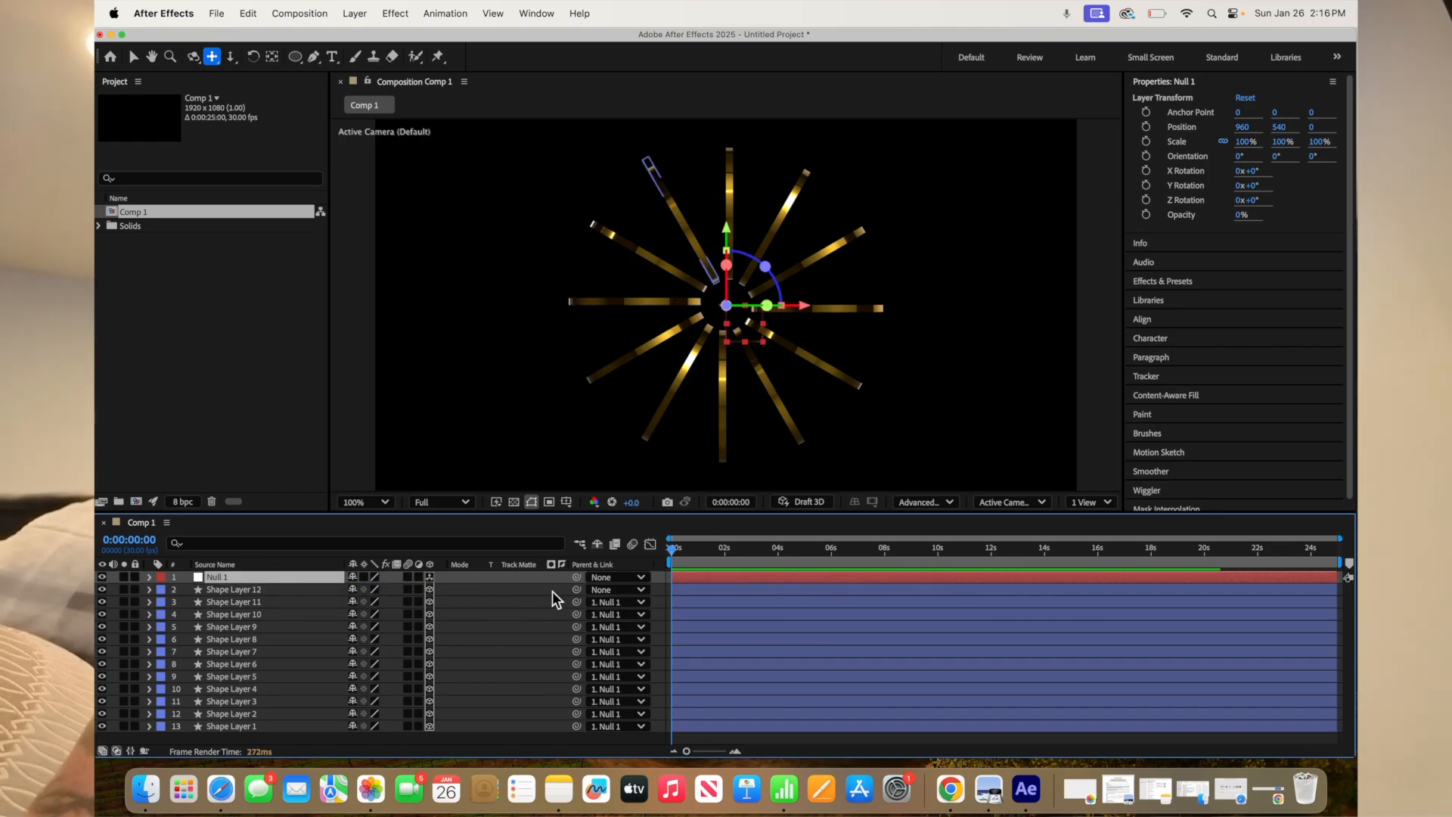
{"action": "left_click_drag", "start_coordinate": [577, 592], "coordinate": [268, 577]}
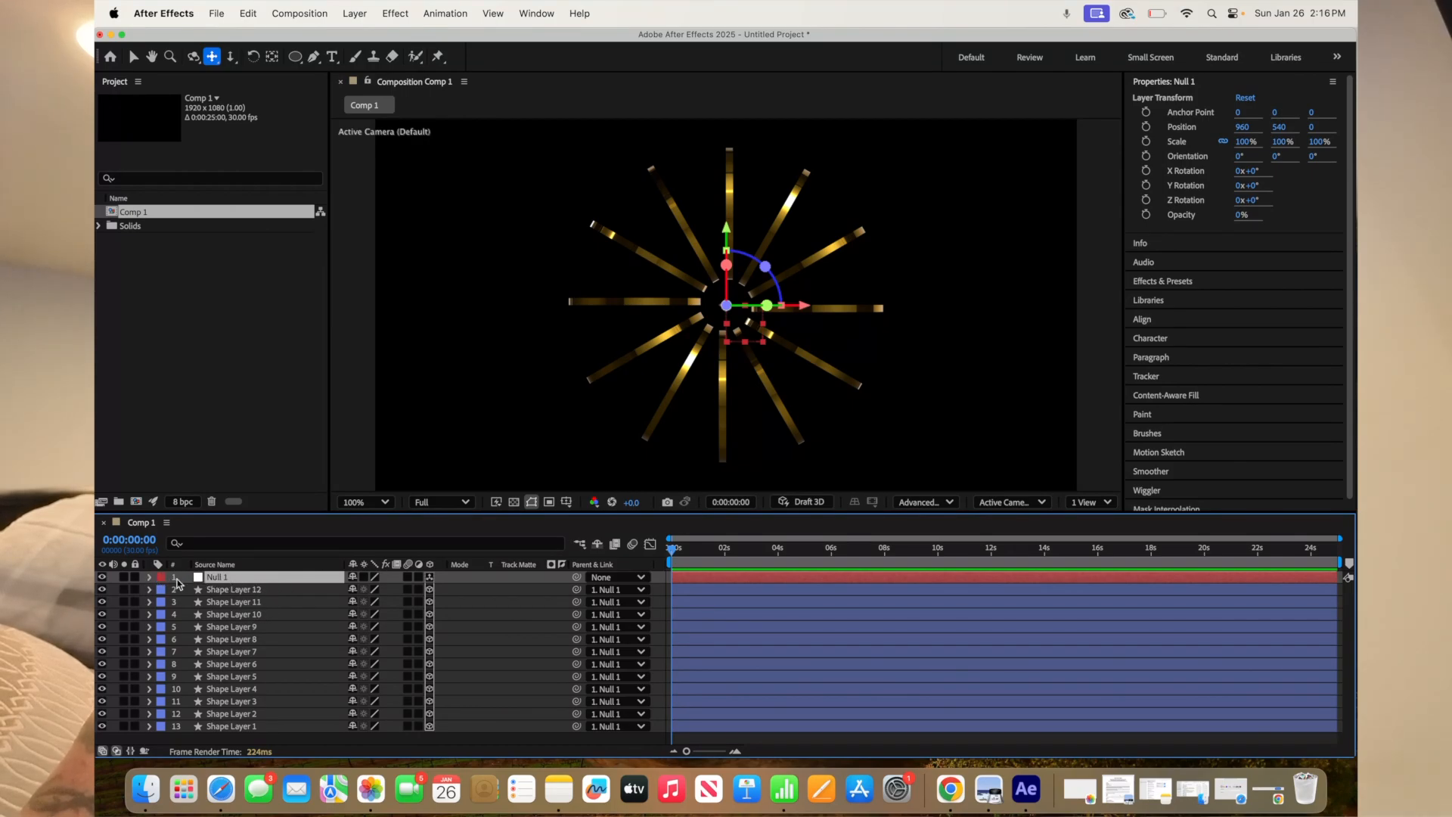
Step: Expand the Null 1 layer's transform properties and set its X Rotation to 17° to tilt the disc ring
{"action": "left_click", "coordinate": [150, 577]}
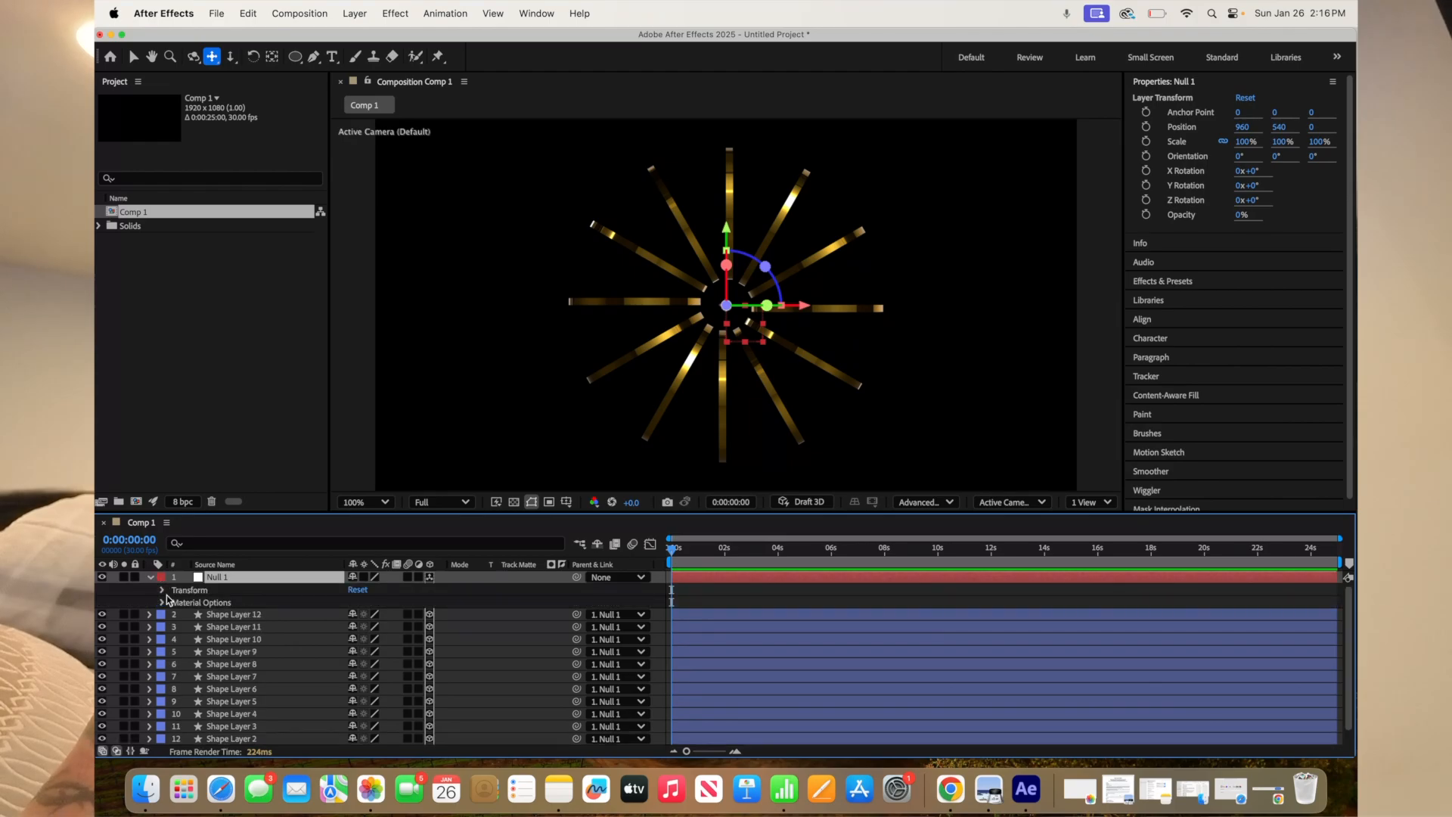
{"action": "left_click", "coordinate": [161, 591]}
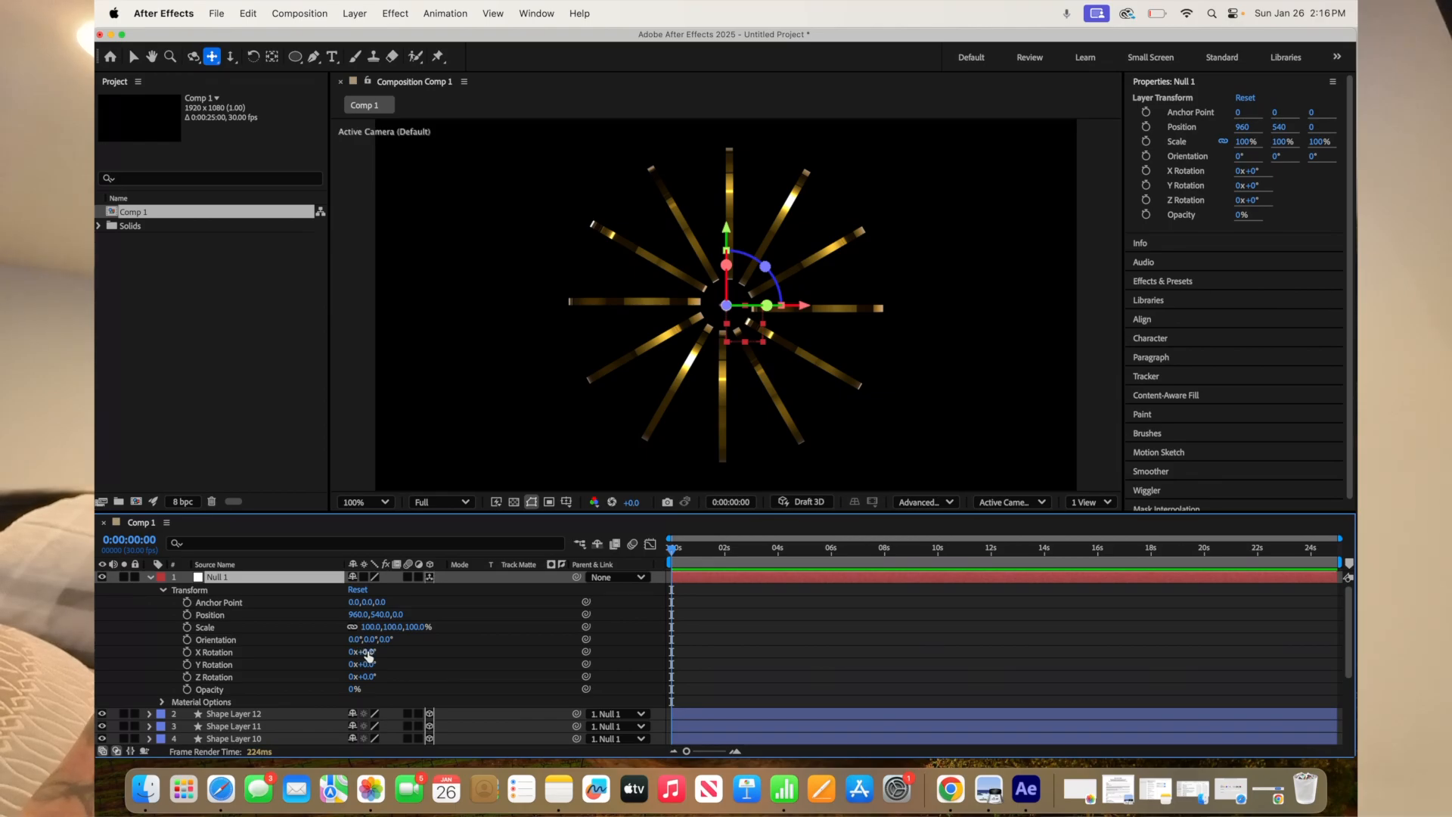
{"action": "left_click_drag", "start_coordinate": [366, 655], "coordinate": [379, 651]}
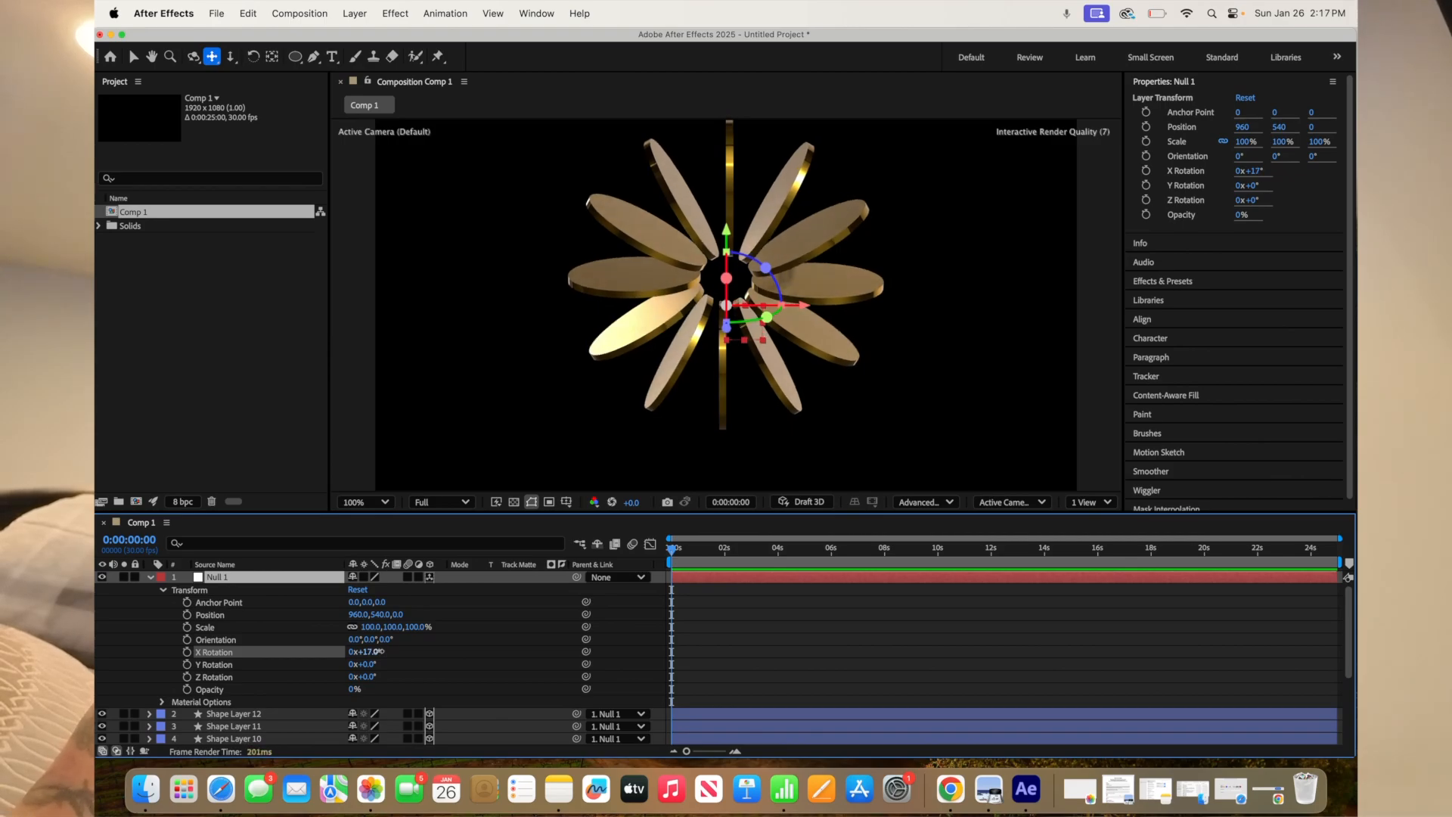
{"action": "left_click", "coordinate": [180, 651]}
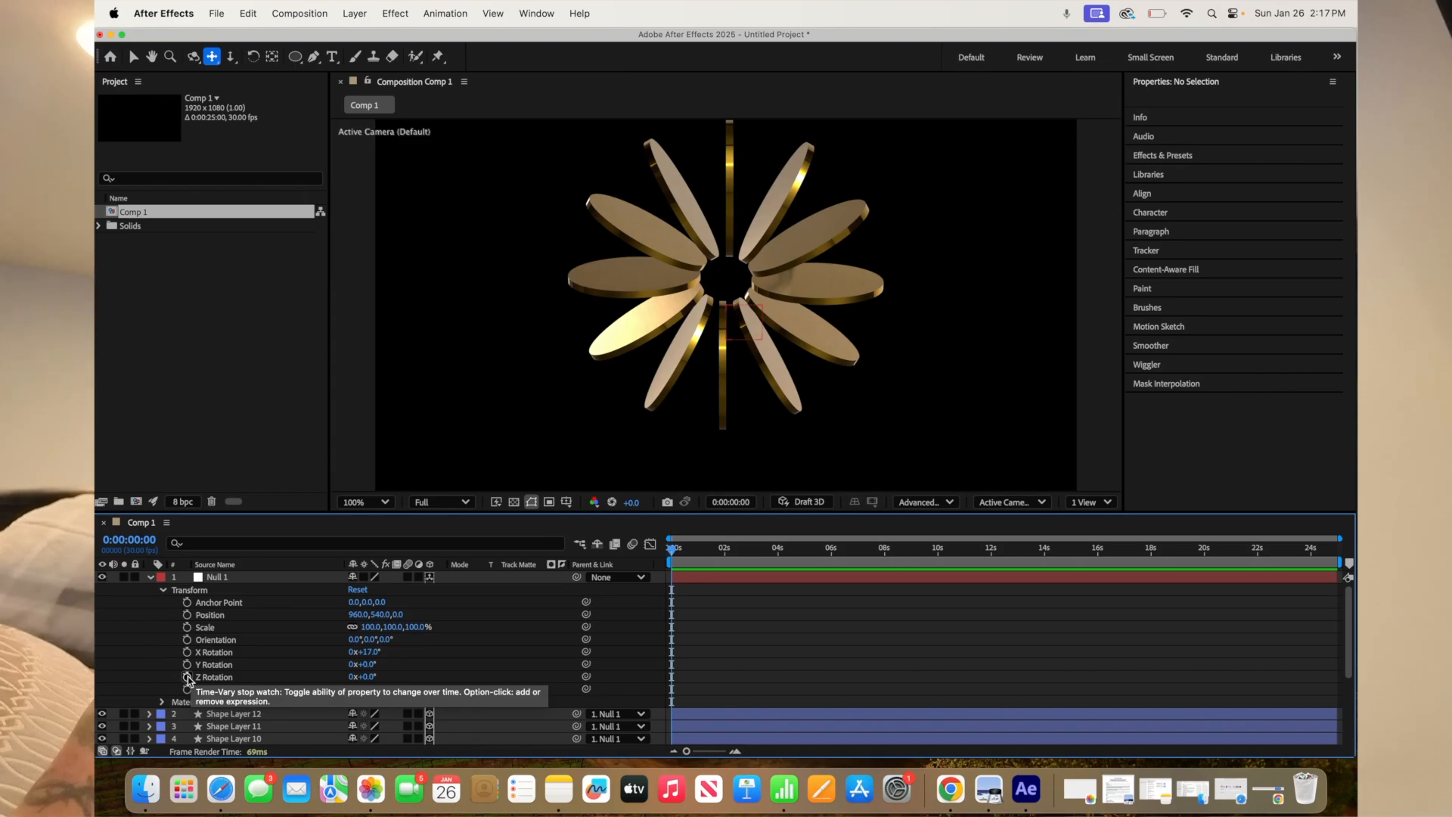
Step: Start keyframing Null 1's Z Rotation at 0:00:00:00 with 0° and add a 26° keyframe at 0:00:00:28
{"action": "left_click", "coordinate": [187, 678]}
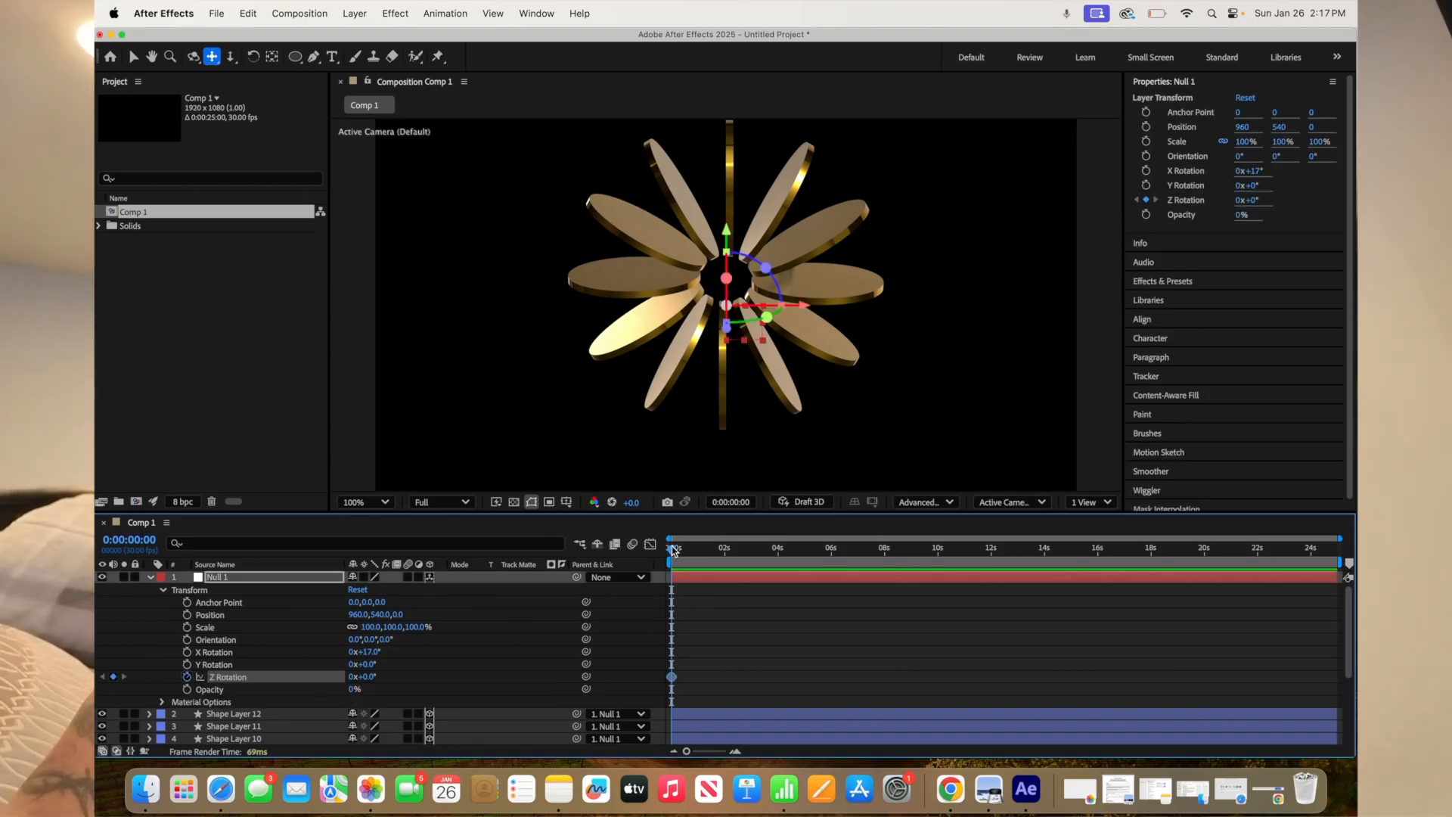
{"action": "left_click_drag", "start_coordinate": [673, 549], "coordinate": [696, 550]}
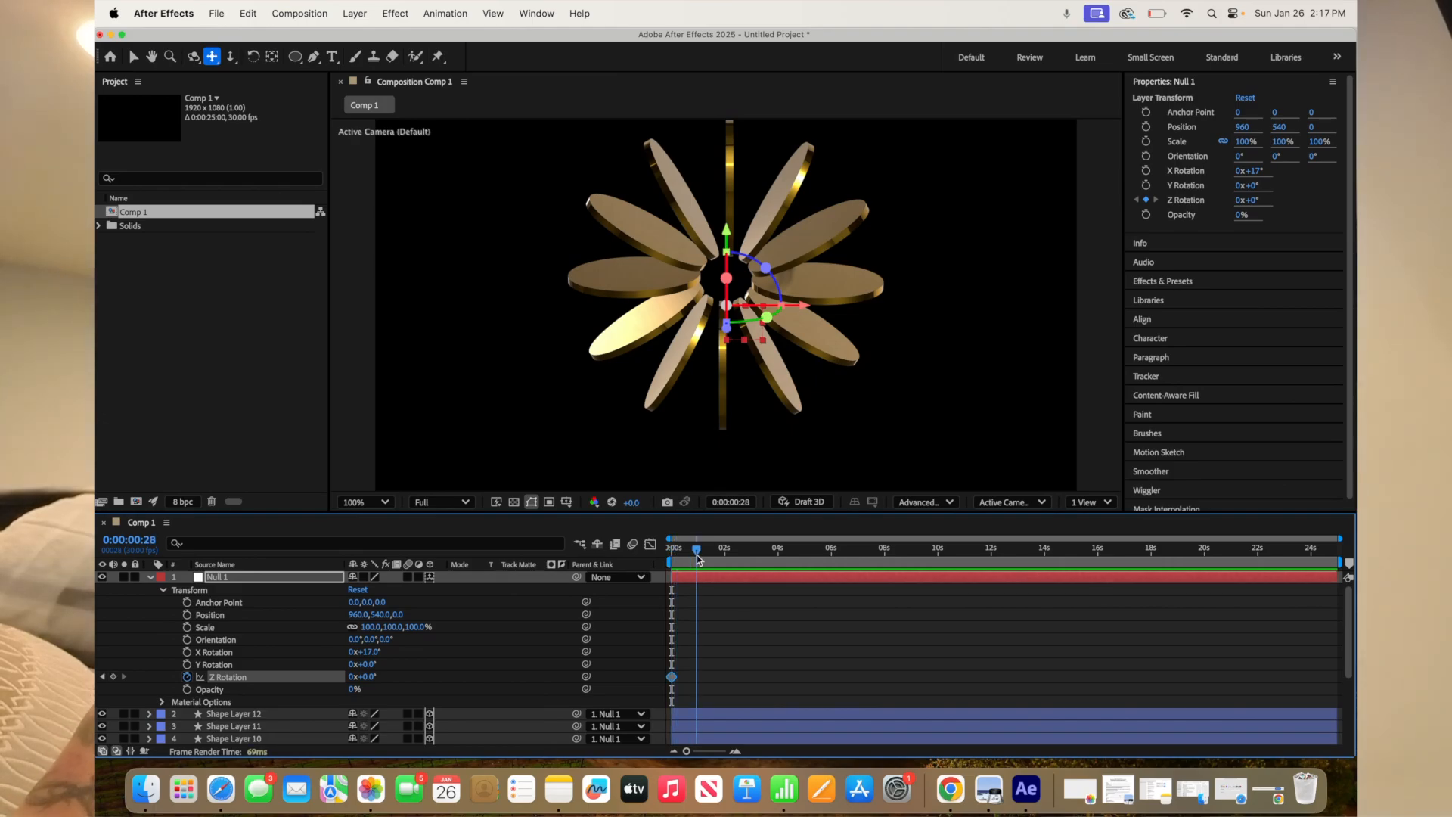
{"action": "left_click_drag", "start_coordinate": [369, 676], "coordinate": [384, 675]}
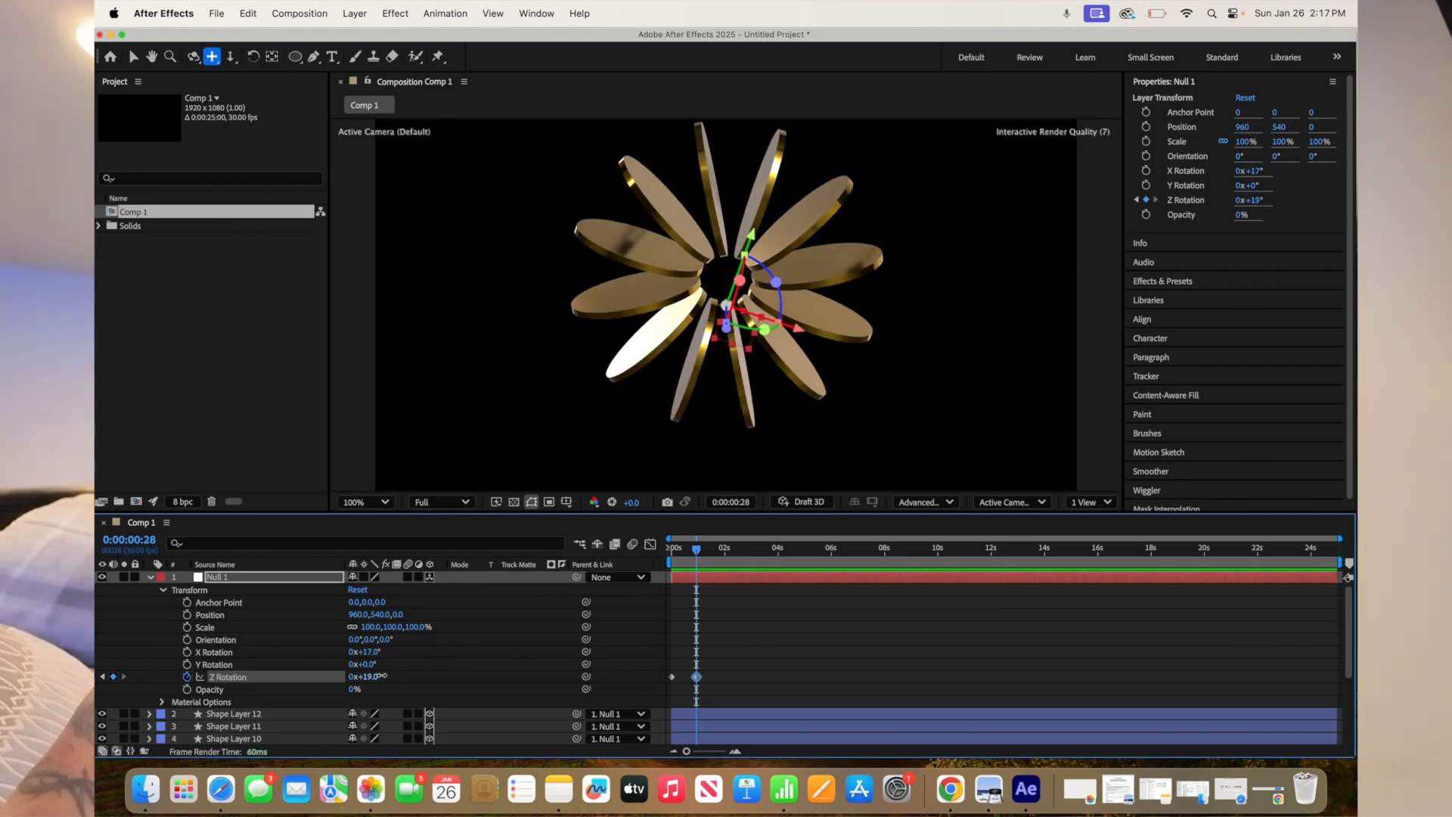
{"action": "left_click_drag", "start_coordinate": [382, 677], "coordinate": [389, 676]}
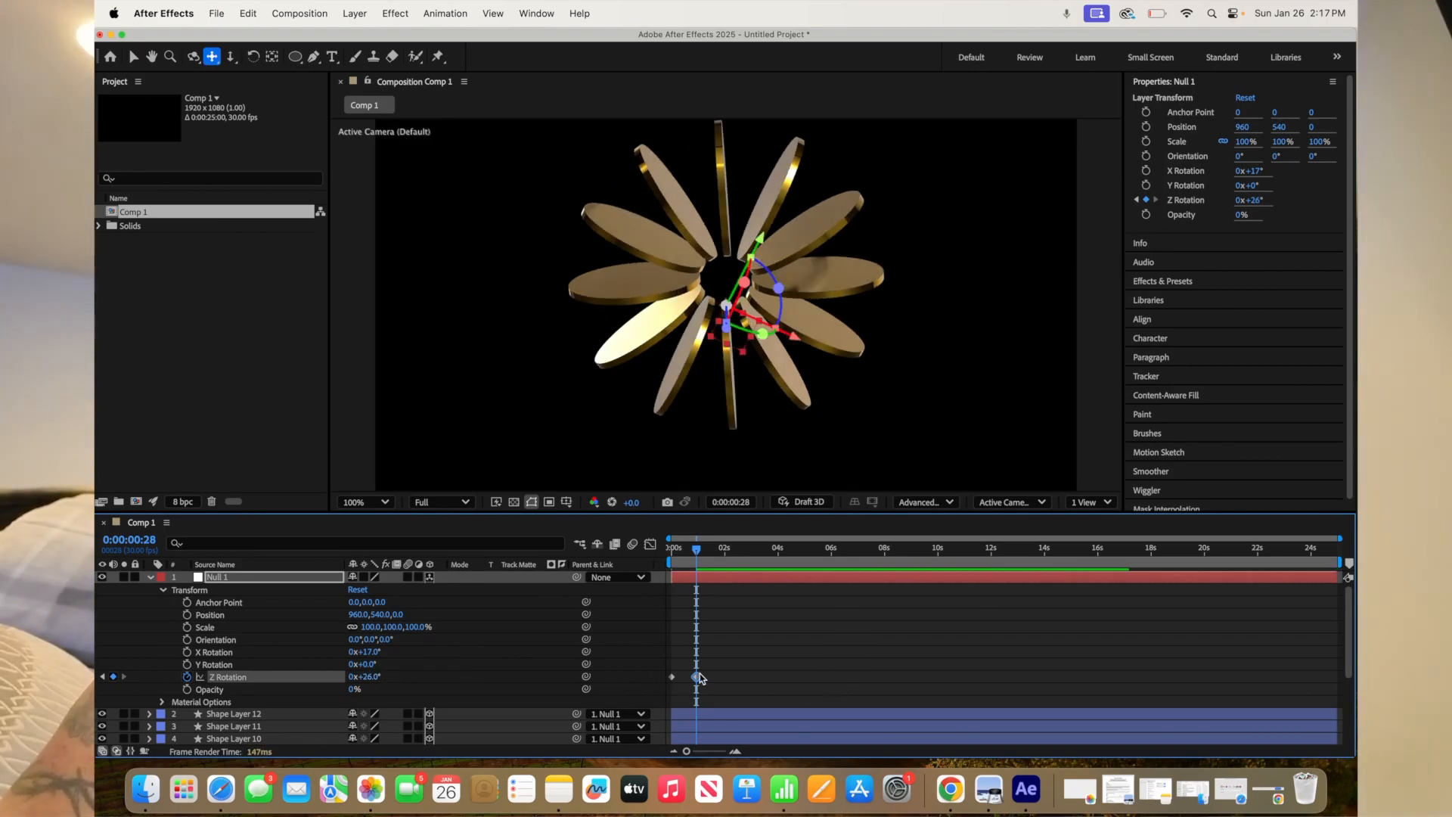
{"action": "mouse_move", "coordinate": [698, 678]}
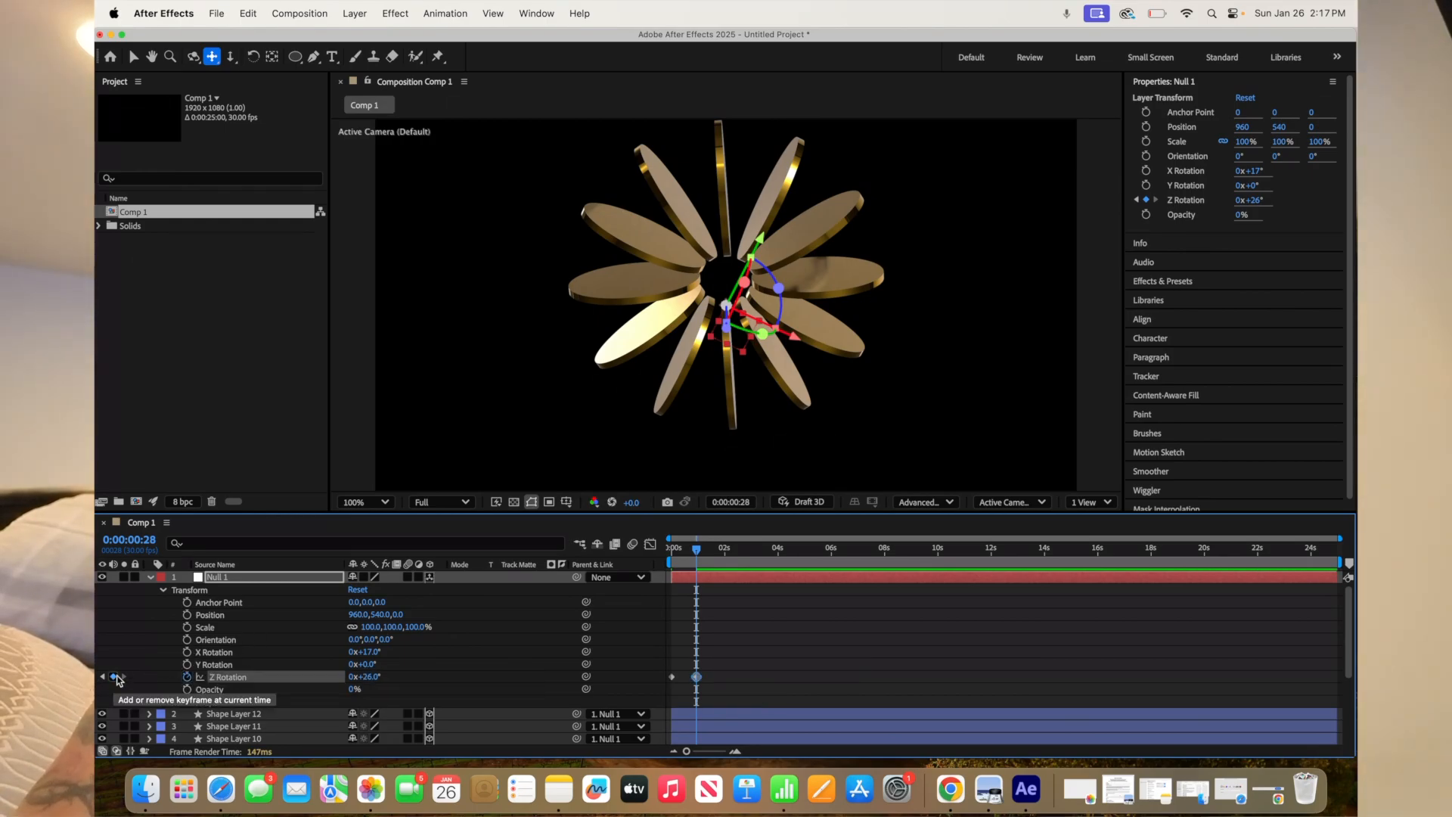
Step: Add increasing Z Rotation keyframes to Null 1 at 0:00:01:27 and 0:00:02:22, reaching 115° at the second
{"action": "left_click_drag", "start_coordinate": [699, 548], "coordinate": [726, 556]}
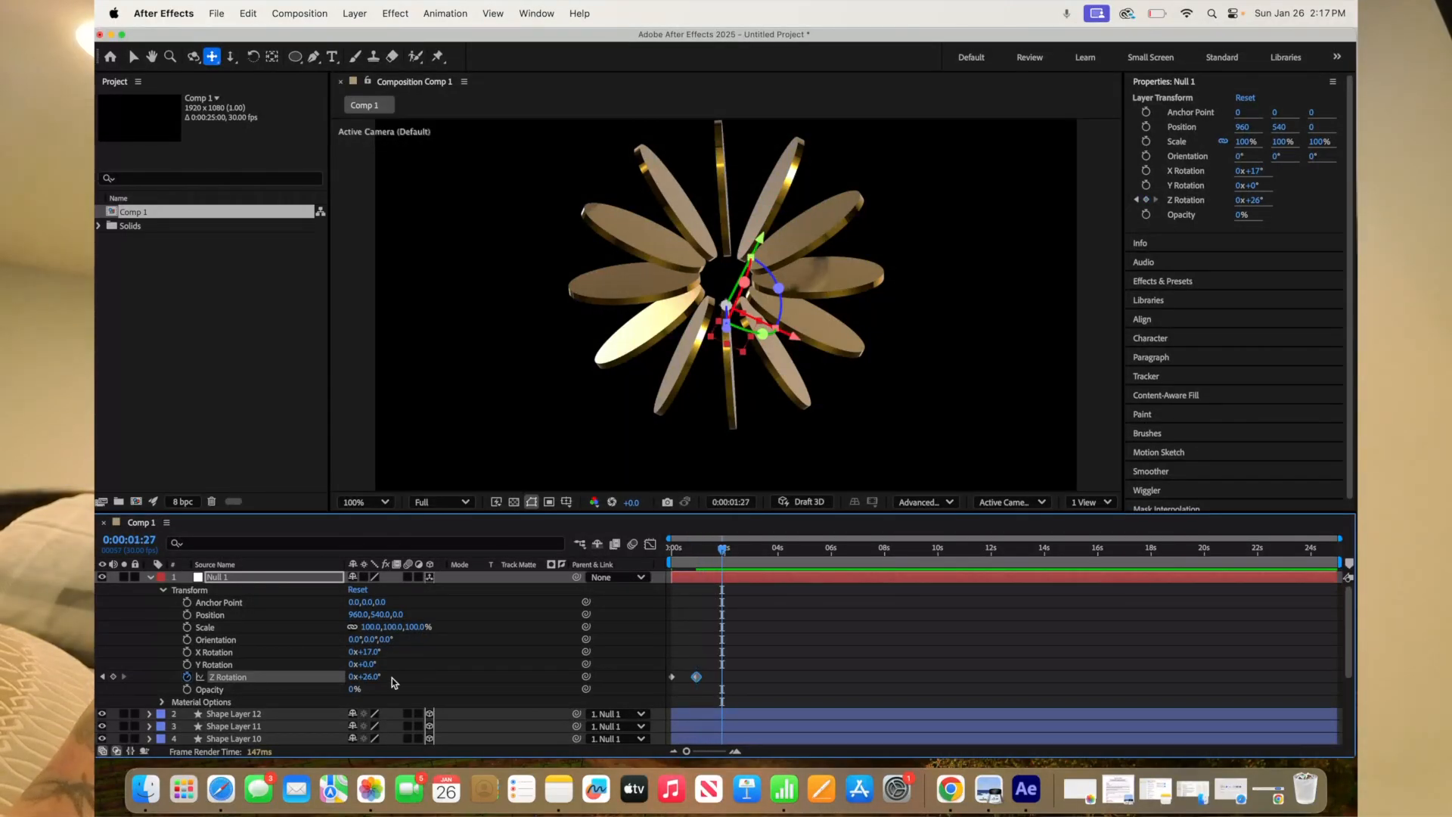
{"action": "left_click_drag", "start_coordinate": [371, 678], "coordinate": [410, 676]}
{"action": "left_click_drag", "start_coordinate": [728, 553], "coordinate": [746, 557]}
{"action": "left_click_drag", "start_coordinate": [366, 677], "coordinate": [394, 675]}
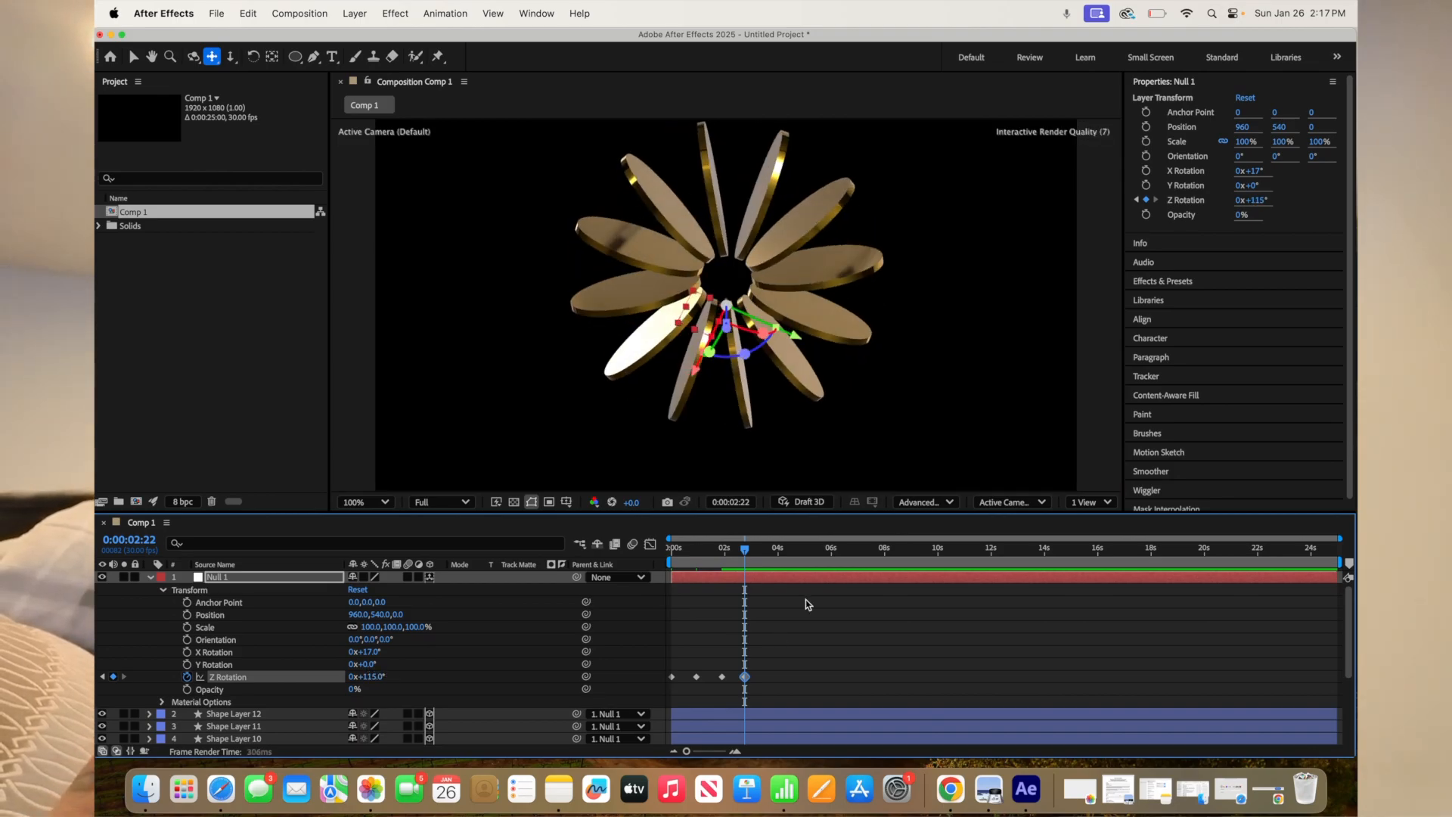
Step: Add Z Rotation keyframes to Null 1 of 152° at 0:00:03:18 and 170° at 0:00:04:16
{"action": "left_click_drag", "start_coordinate": [745, 553], "coordinate": [769, 552]}
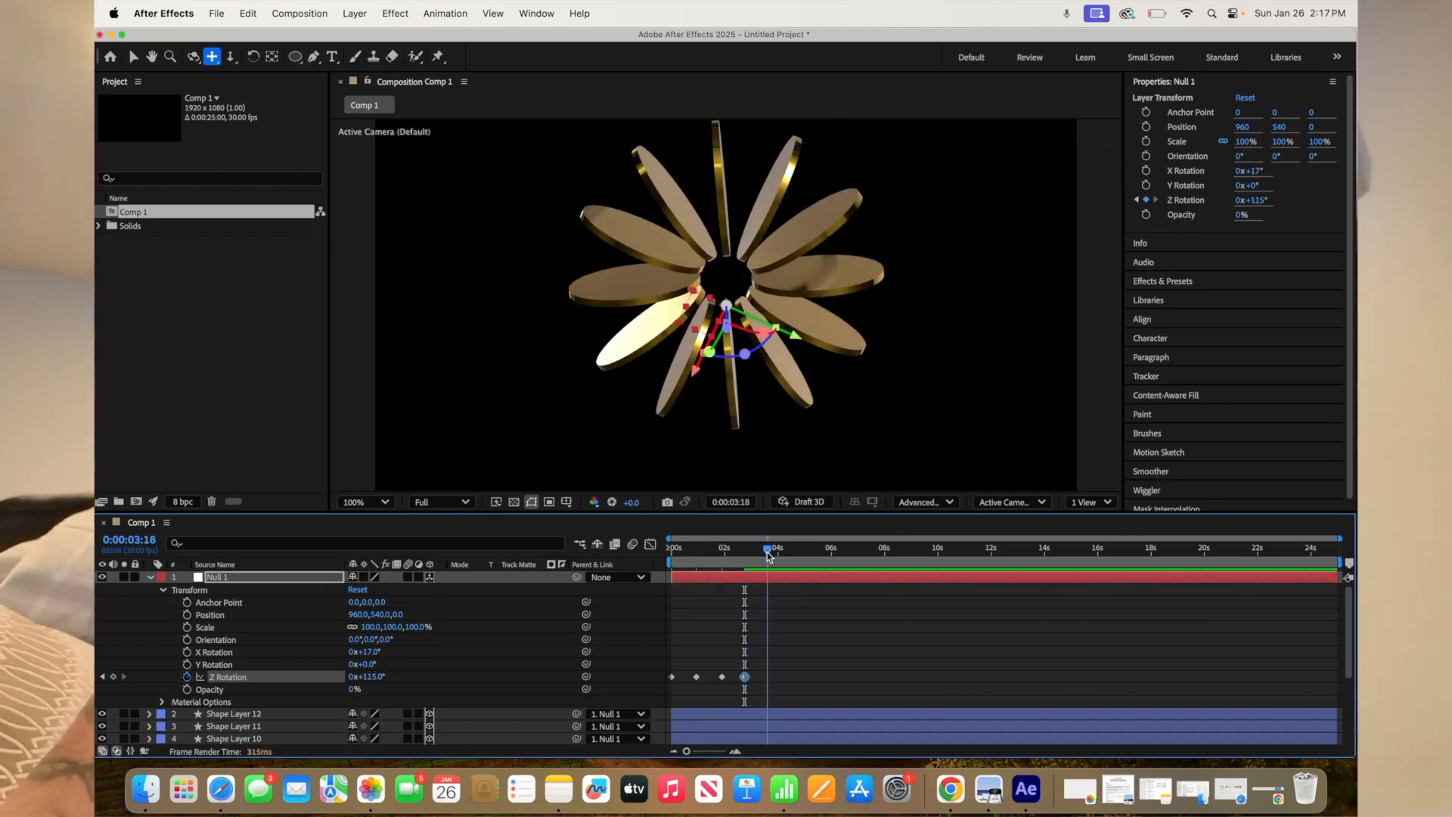
{"action": "left_click_drag", "start_coordinate": [368, 676], "coordinate": [399, 675]}
{"action": "left_click_drag", "start_coordinate": [769, 552], "coordinate": [797, 554]}
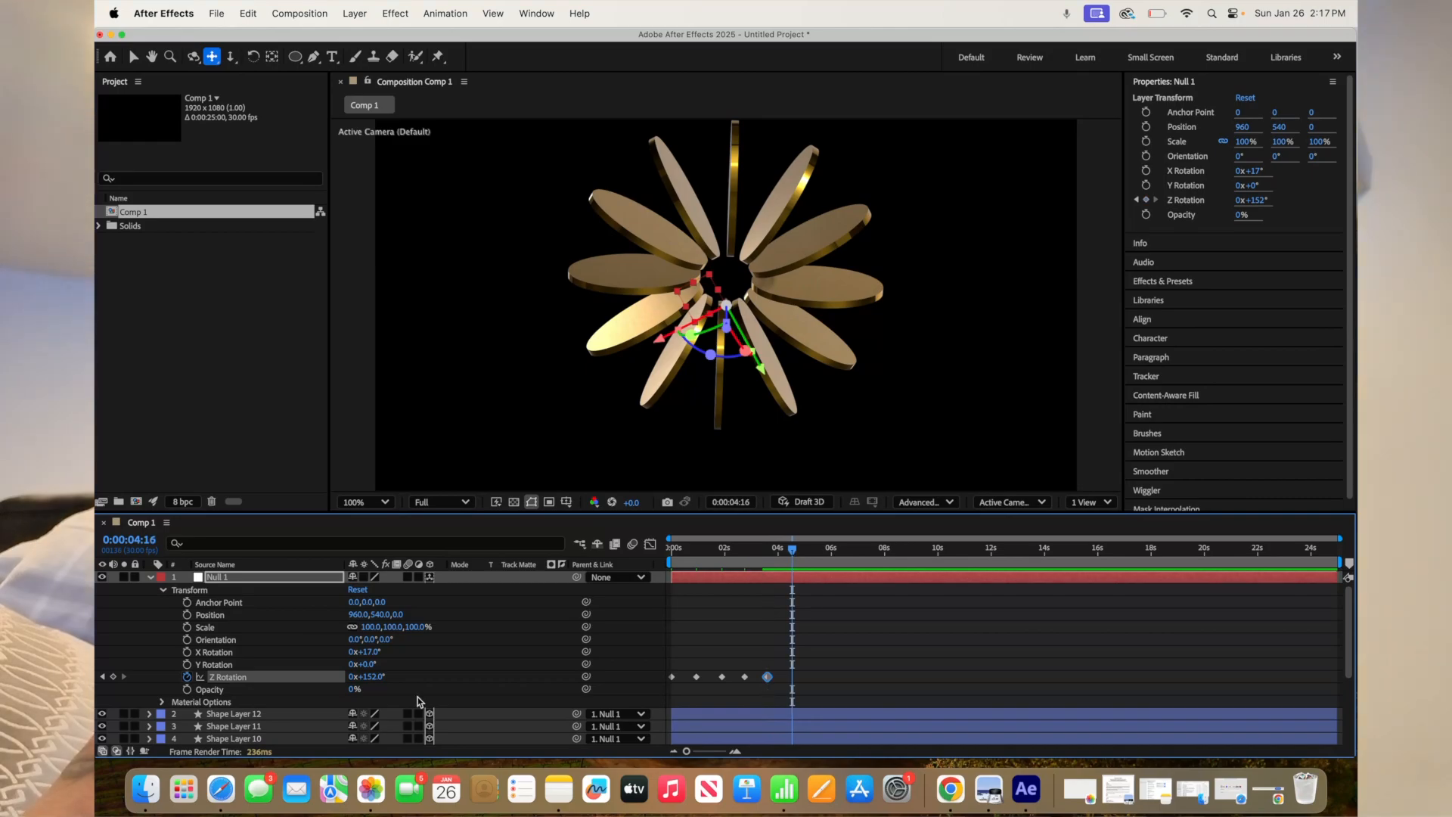
{"action": "left_click_drag", "start_coordinate": [372, 677], "coordinate": [386, 676]}
Step: Keyframe Null 1's Z Rotation at 216° at 0:00:05:09 and at a higher angle at 0:00:06:13
{"action": "left_click_drag", "start_coordinate": [793, 551], "coordinate": [814, 556]}
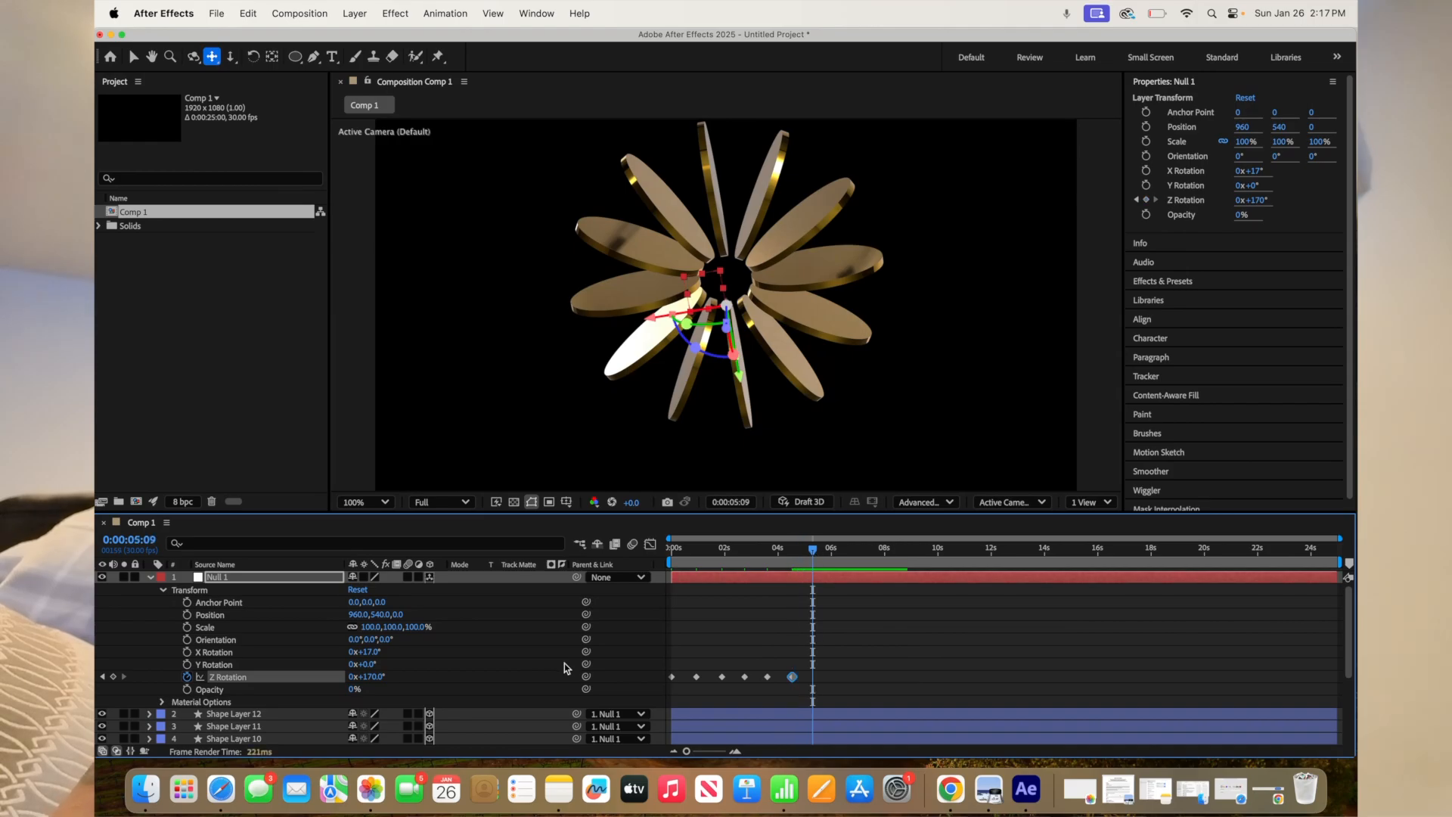
{"action": "left_click_drag", "start_coordinate": [370, 676], "coordinate": [400, 675]}
{"action": "left_click_drag", "start_coordinate": [816, 554], "coordinate": [847, 554]}
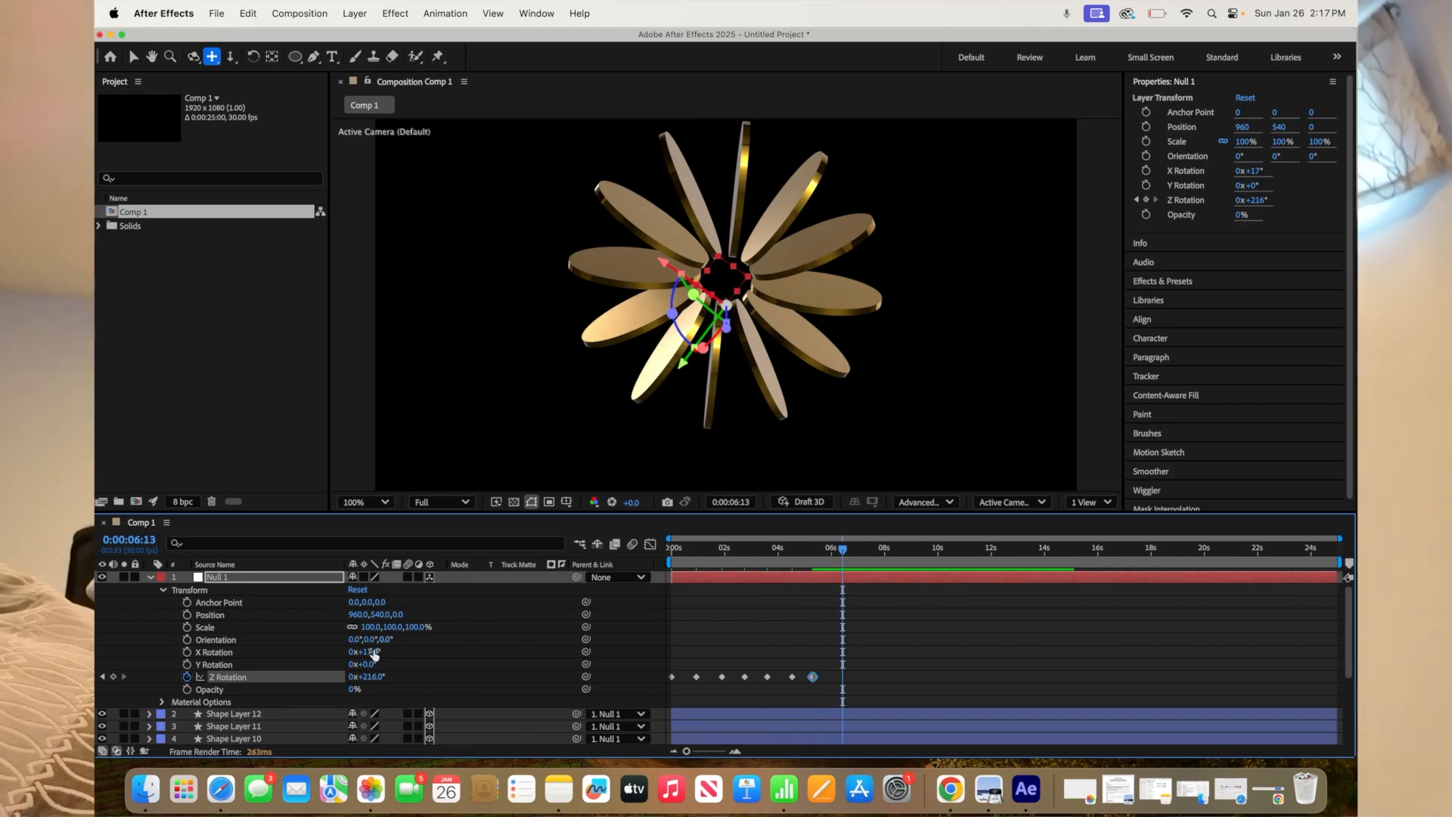
{"action": "left_click_drag", "start_coordinate": [369, 676], "coordinate": [406, 676]}
Step: Return to the start of the composition, shorten the work area to end just after the last rotation keyframe, and collapse Null 1
{"action": "left_click_drag", "start_coordinate": [840, 553], "coordinate": [671, 550]}
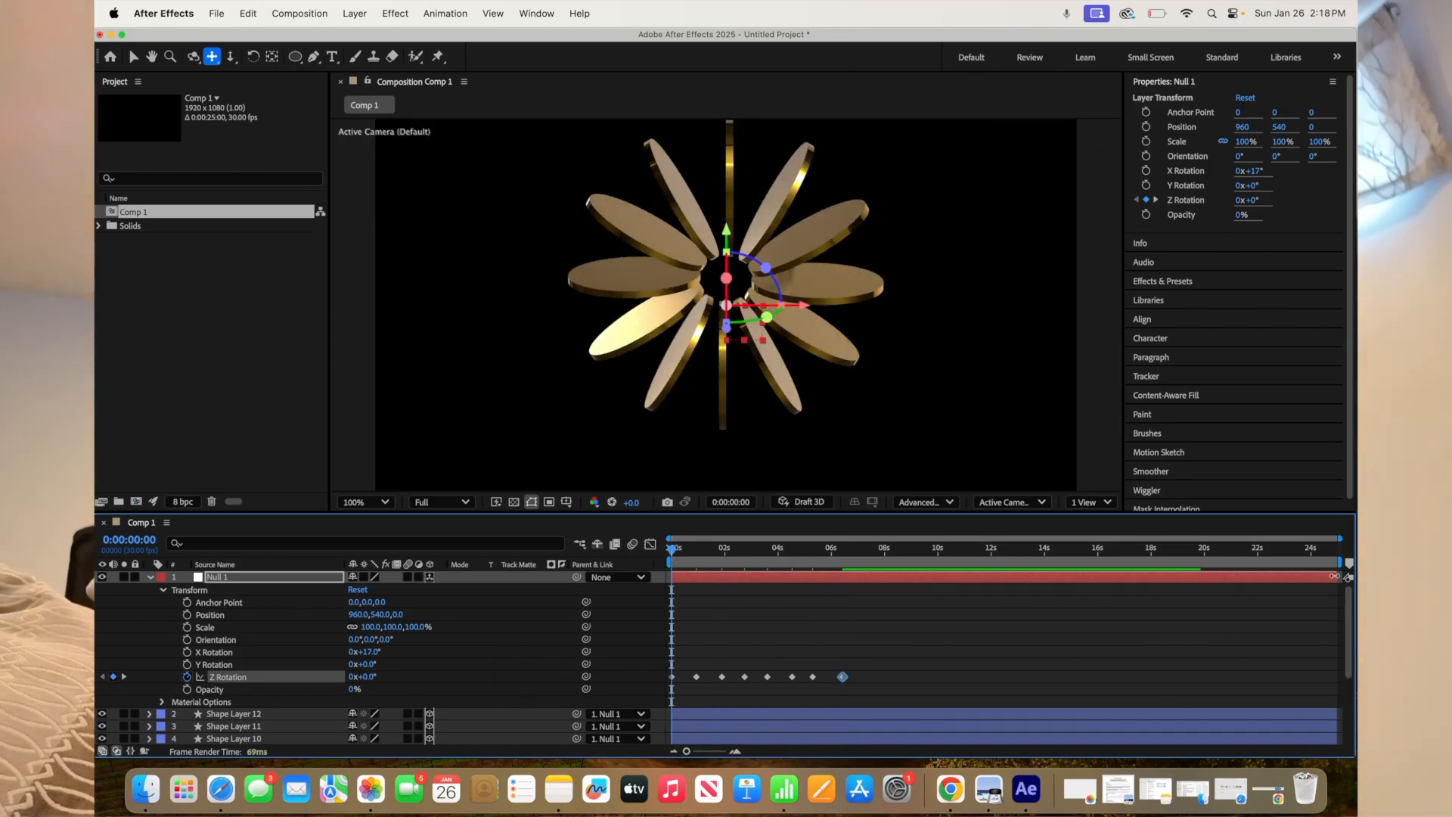
{"action": "left_click_drag", "start_coordinate": [1335, 556], "coordinate": [1035, 561]}
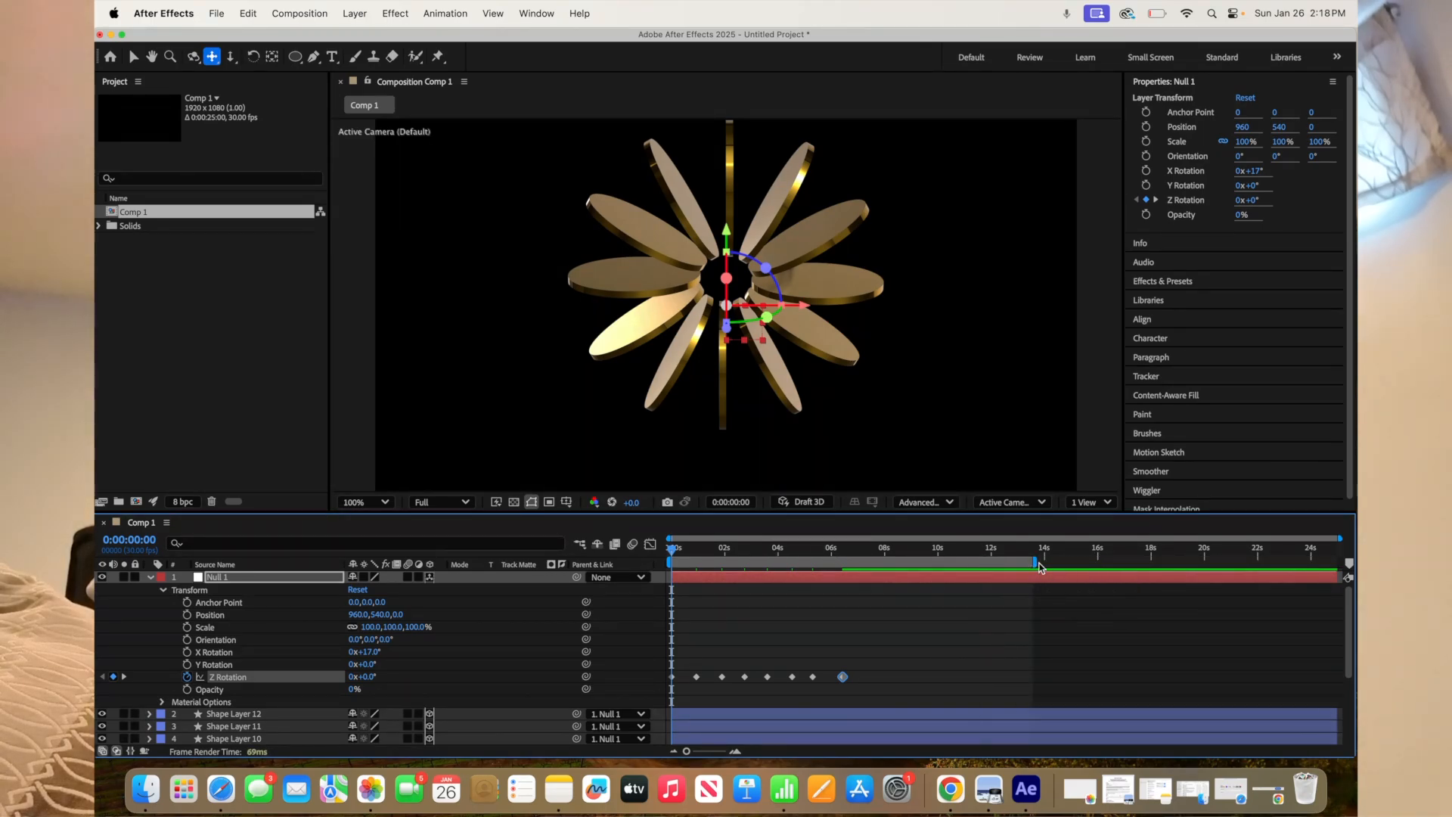
{"action": "left_click_drag", "start_coordinate": [1035, 562], "coordinate": [844, 563]}
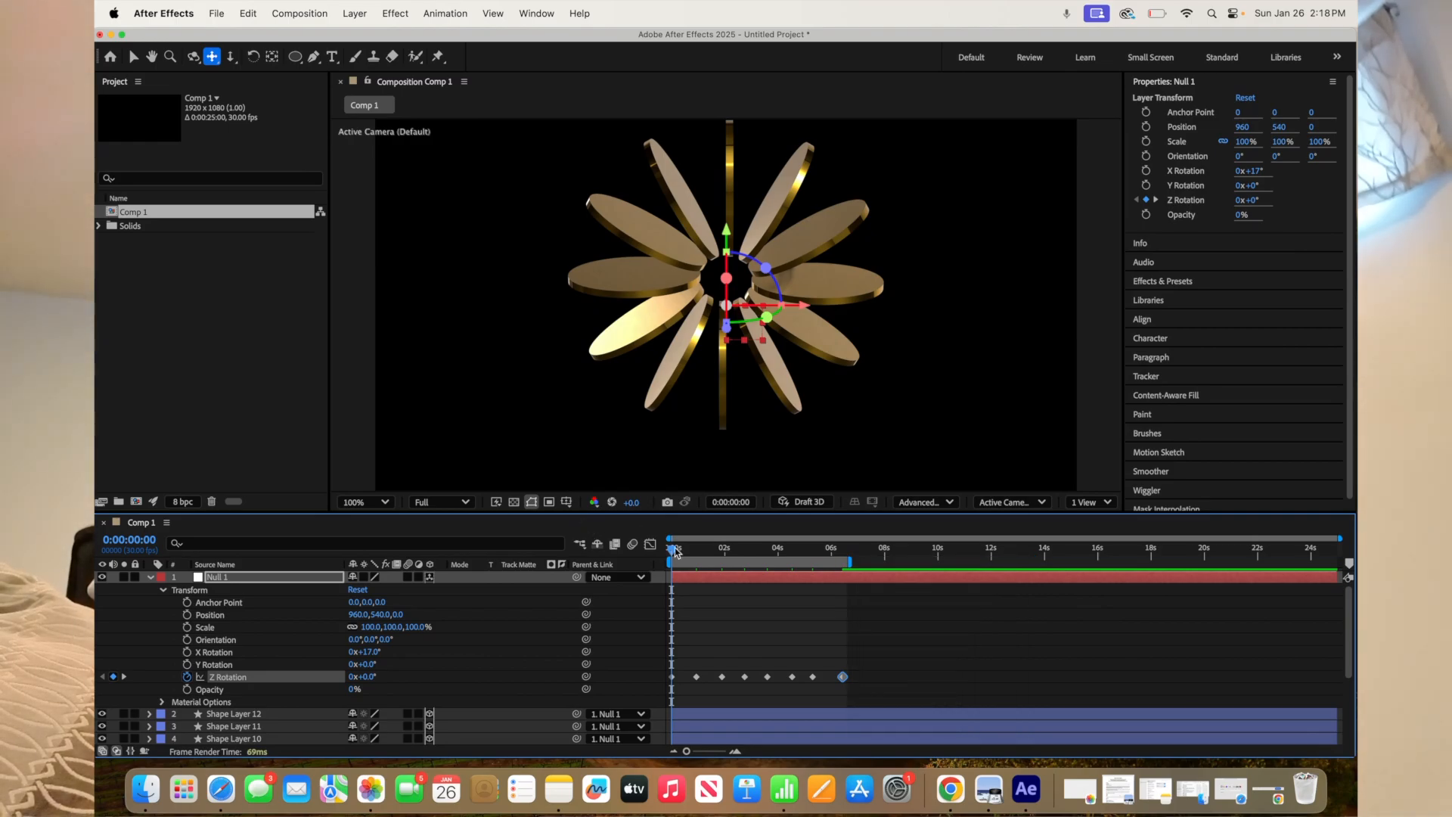
{"action": "left_click", "coordinate": [155, 579]}
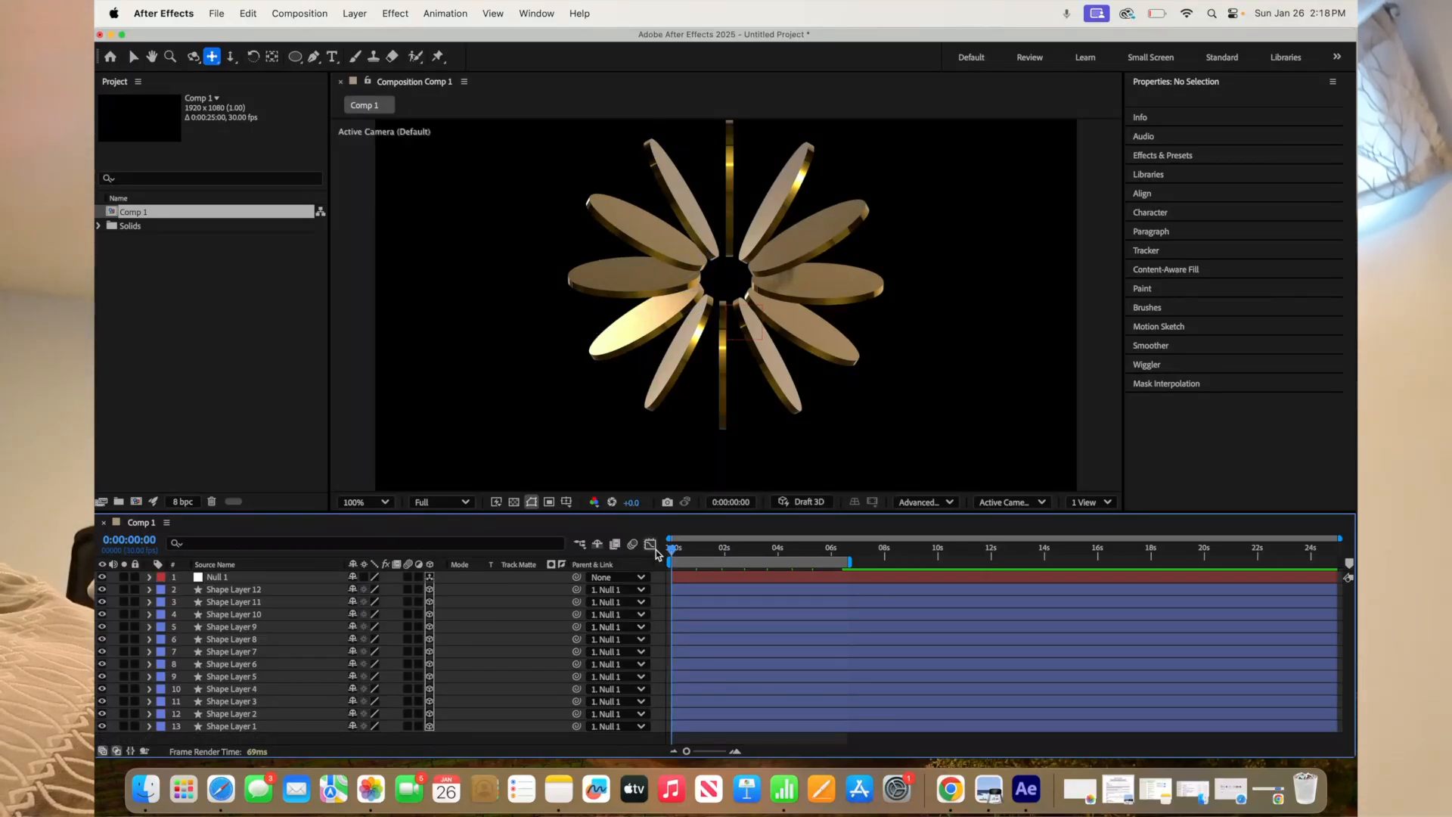
Step: Lower the composition's preview resolution to Third and preview the ring's rotation from the first frame
{"action": "key", "text": "space"}
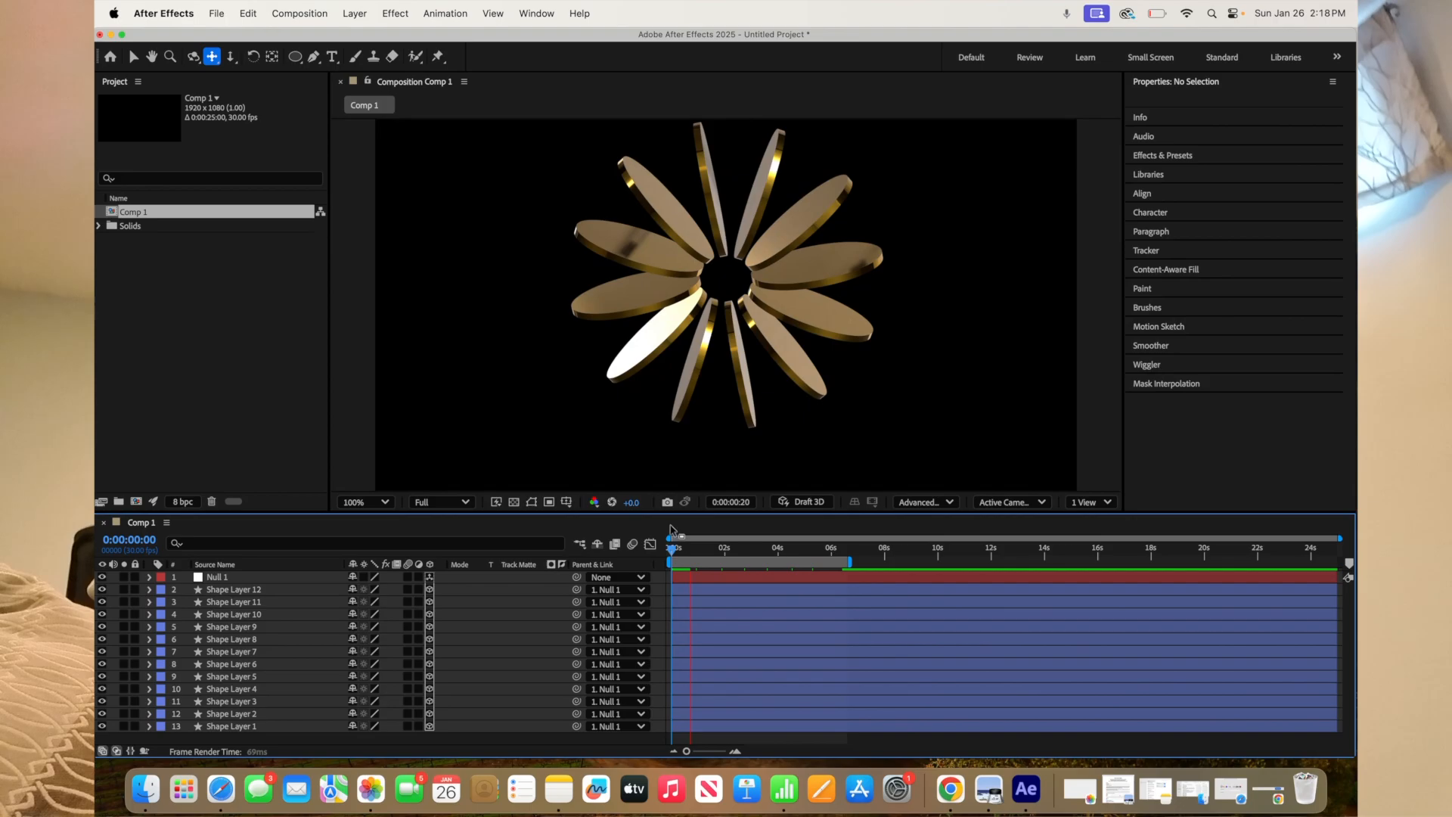
{"action": "key", "text": "space"}
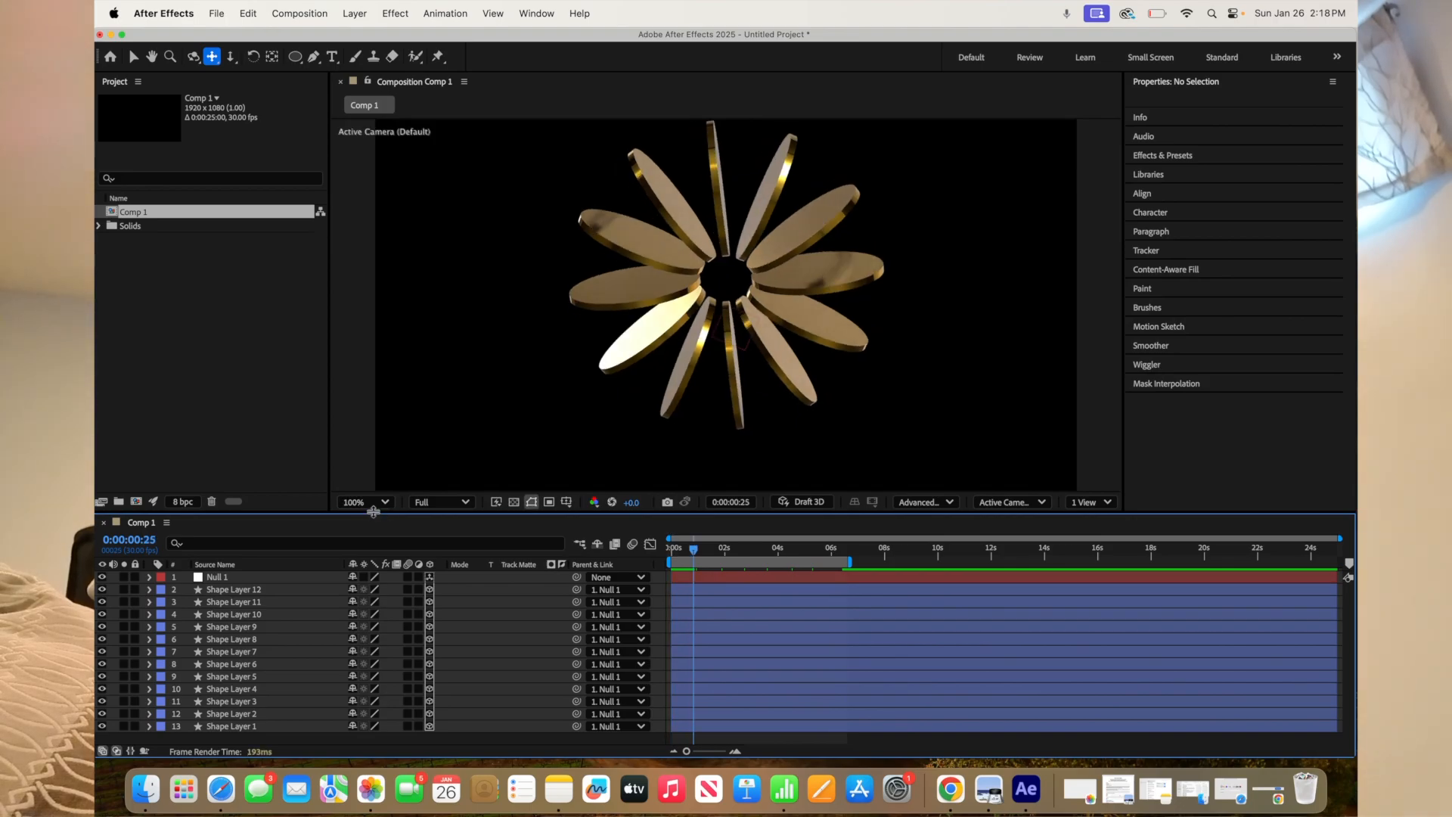
{"action": "left_click", "coordinate": [464, 502]}
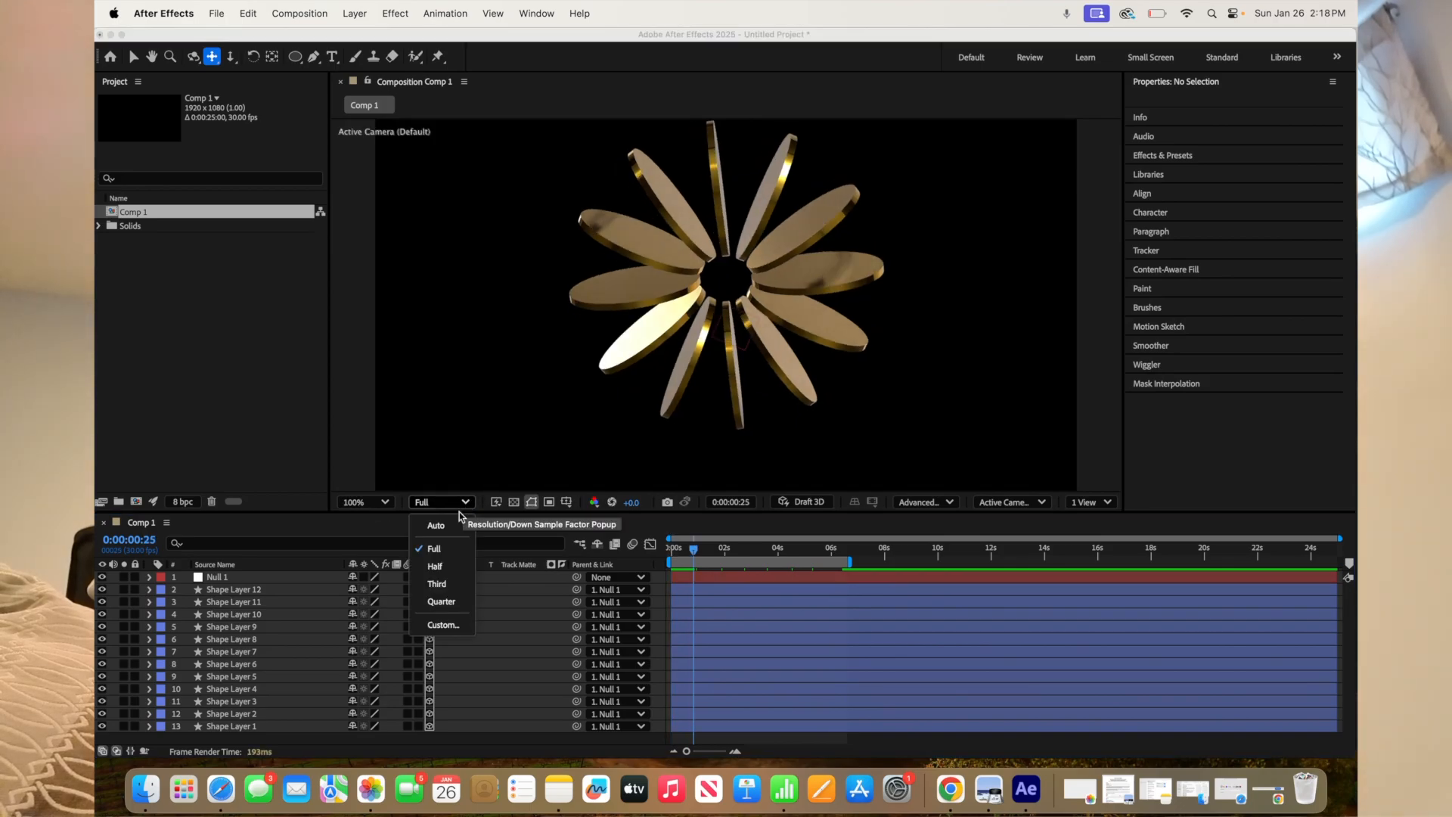
{"action": "left_click", "coordinate": [448, 582]}
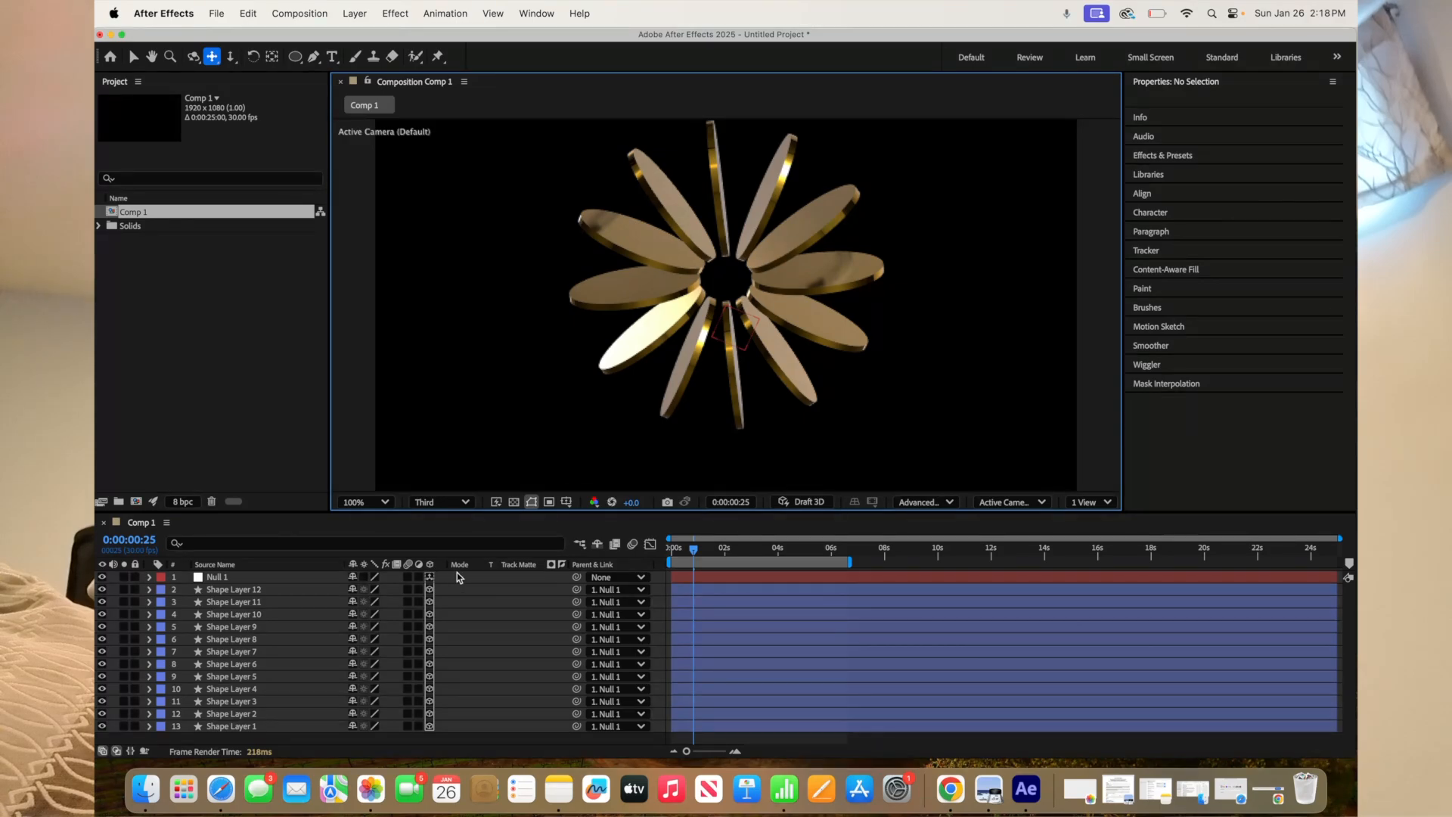
{"action": "left_click_drag", "start_coordinate": [697, 550], "coordinate": [670, 551]}
{"action": "key", "text": "space"}
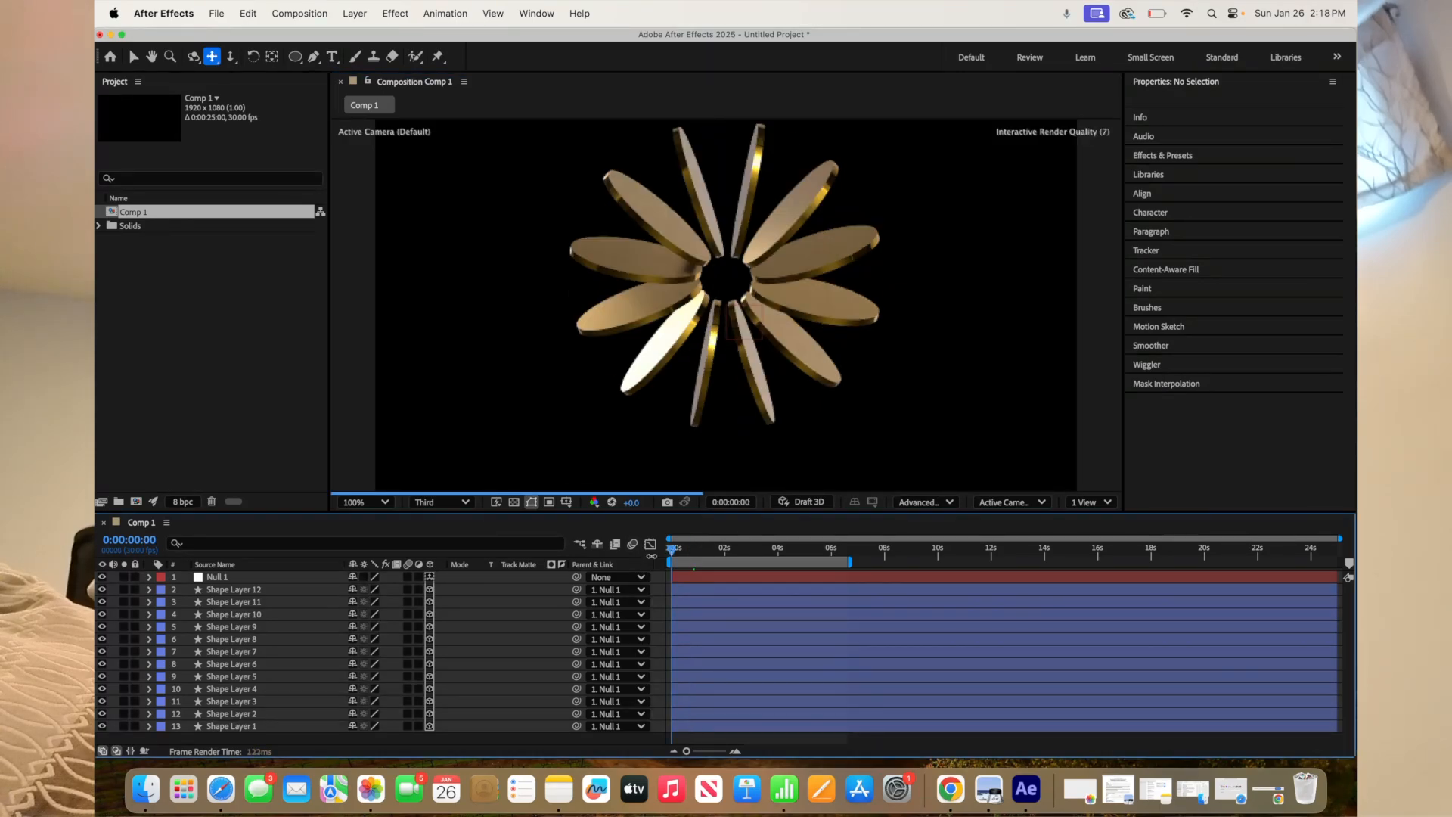